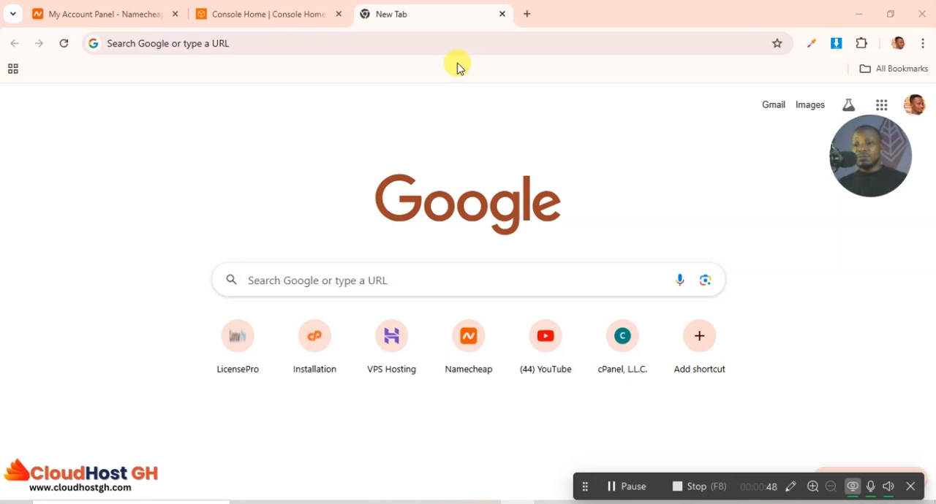
{"action": "left_click", "coordinate": [419, 41]}
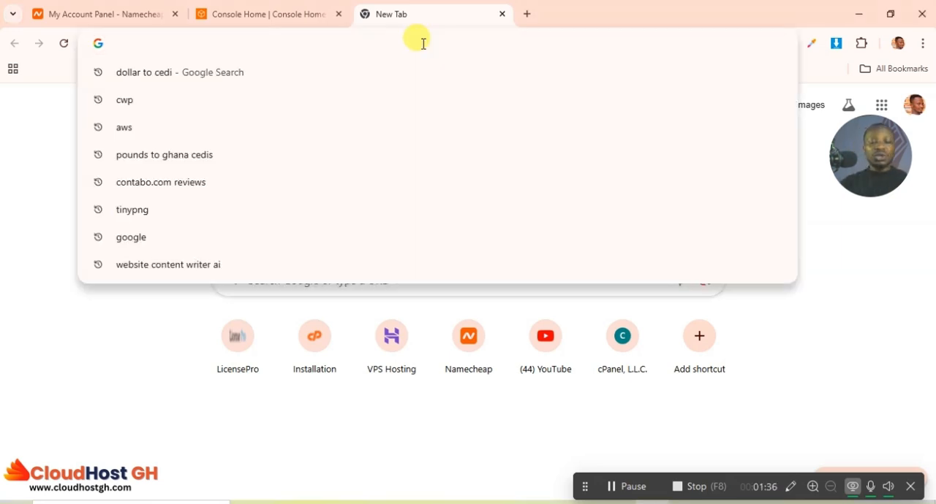
{"action": "type", "text": "youtube.com"}
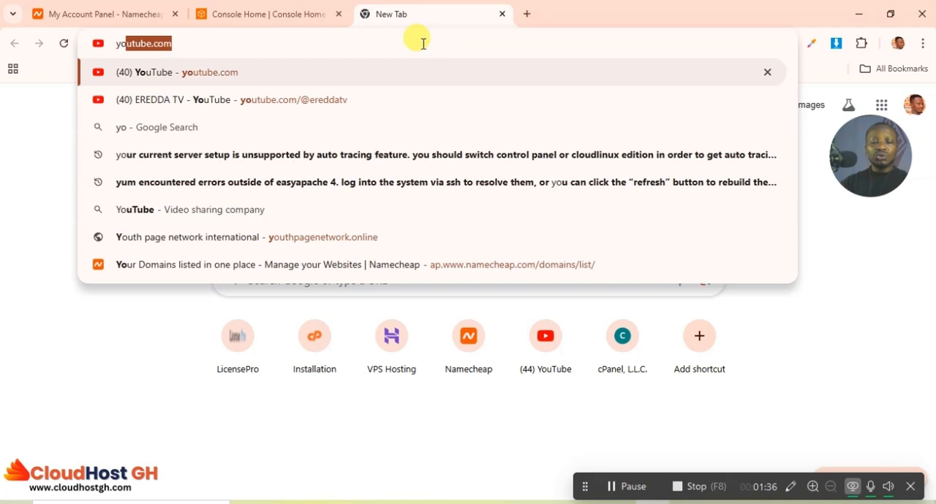
{"action": "key", "text": "Right"}
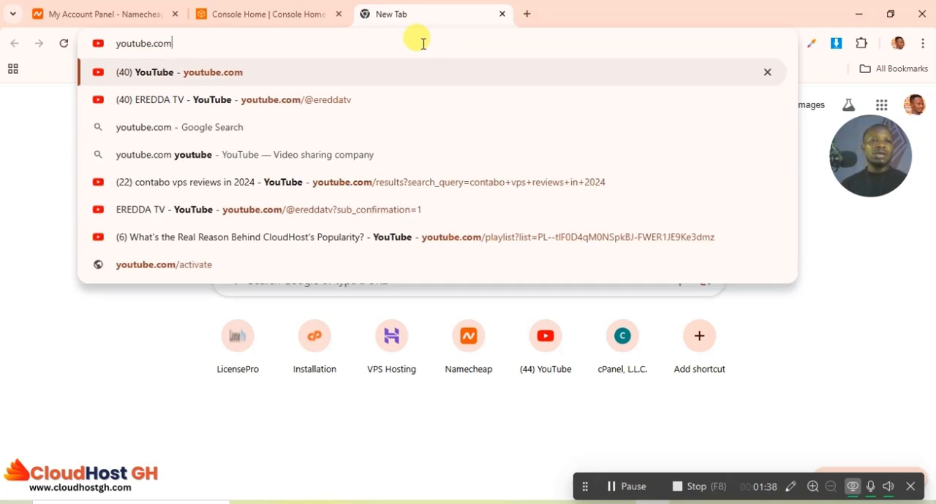
{"action": "type", "text": "/"}
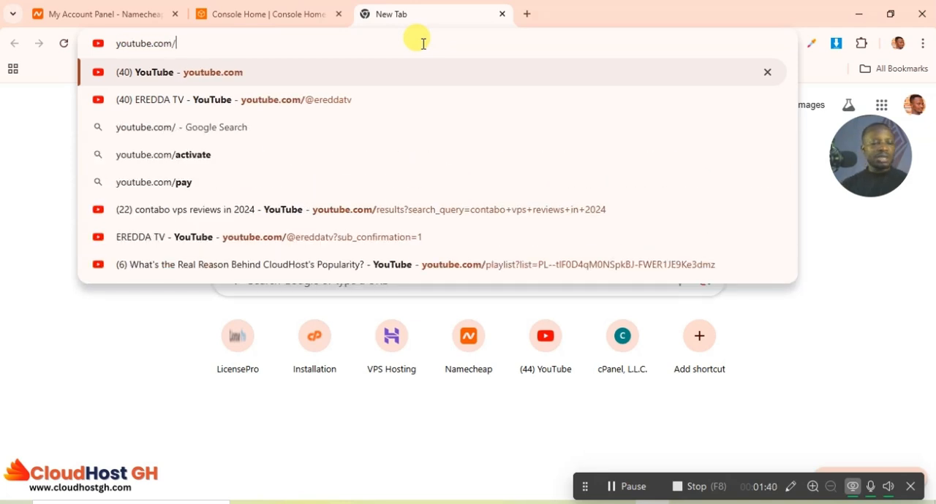
{"action": "type", "text": "@ere"}
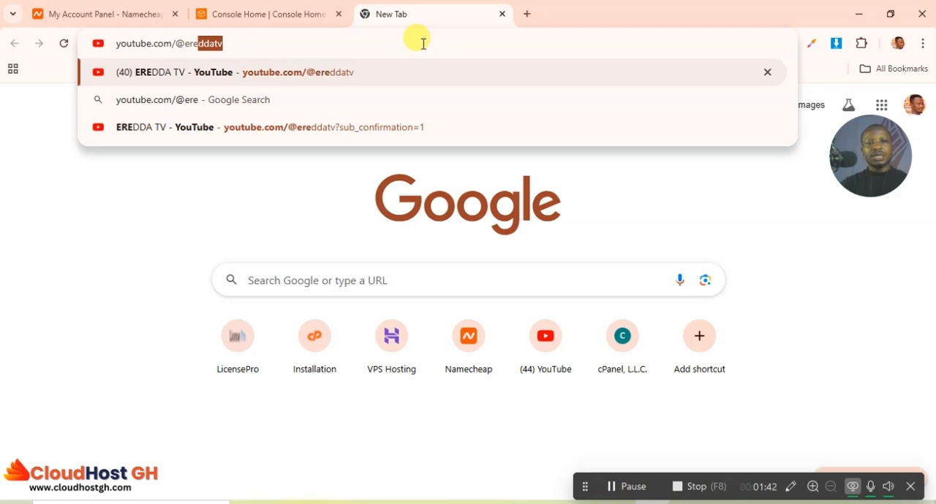
{"action": "key", "text": "Return"}
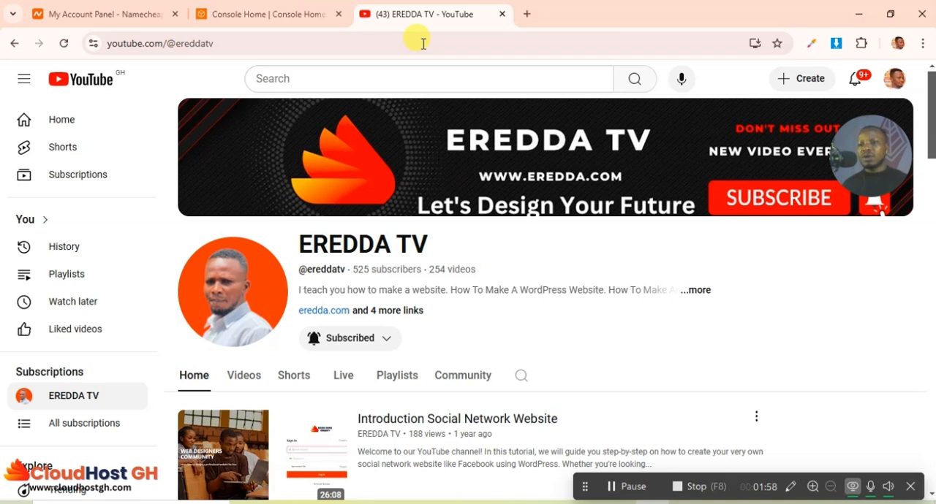
{"action": "scroll", "coordinate": [424, 113], "scroll_direction": "down", "scroll_amount": 5}
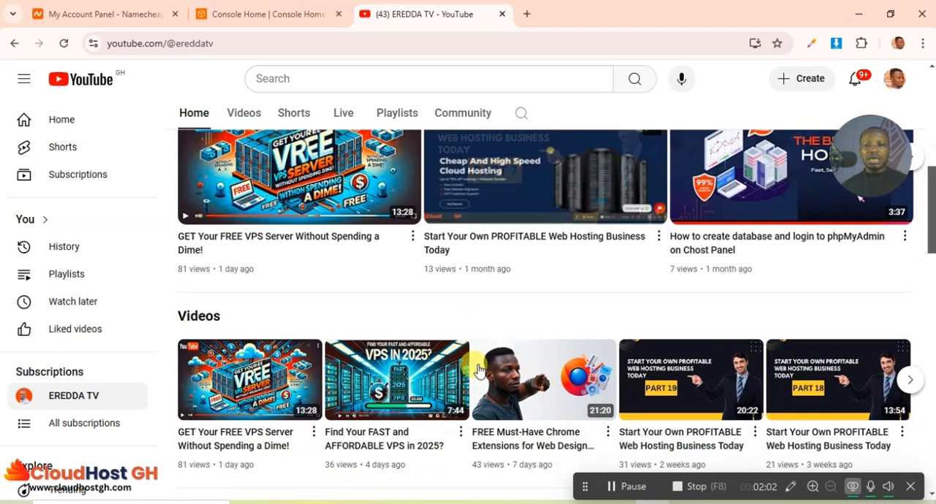
{"action": "scroll", "coordinate": [478, 369], "scroll_direction": "down", "scroll_amount": 2}
{"action": "scroll", "coordinate": [439, 373], "scroll_direction": "down", "scroll_amount": 1}
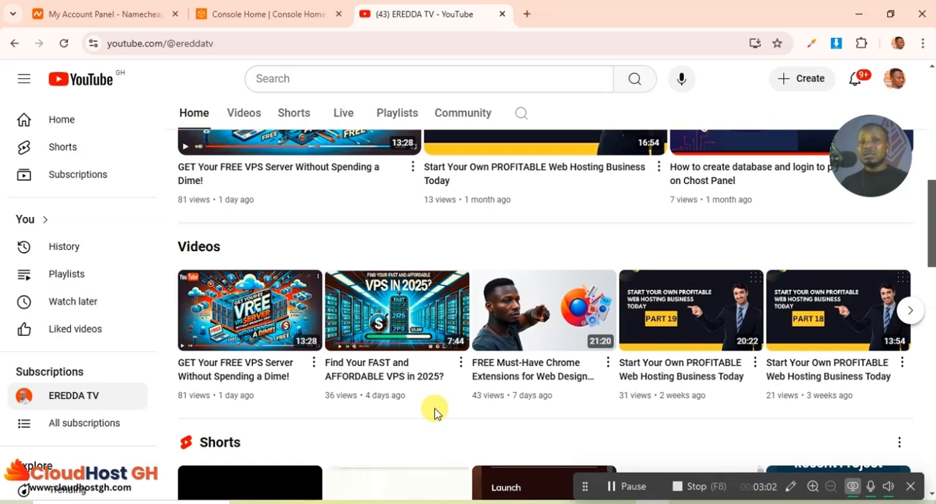
{"action": "mouse_move", "coordinate": [281, 285]}
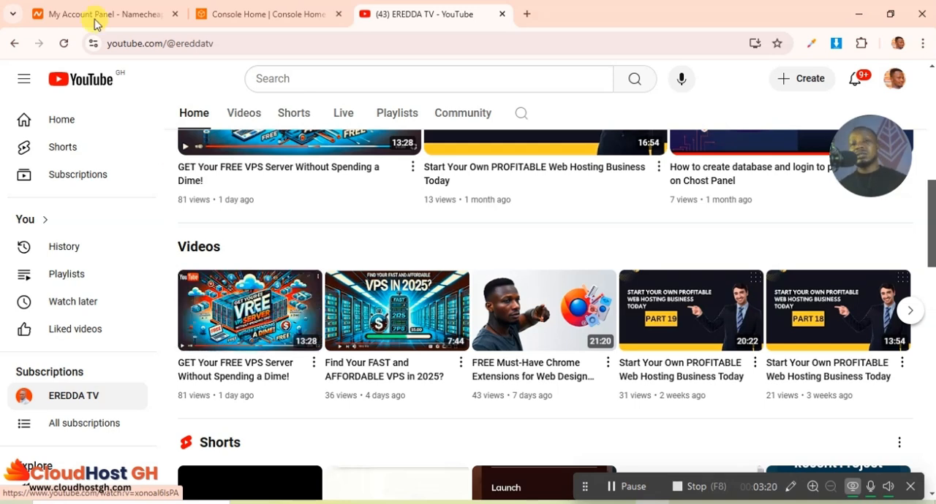
{"action": "left_click", "coordinate": [276, 6]}
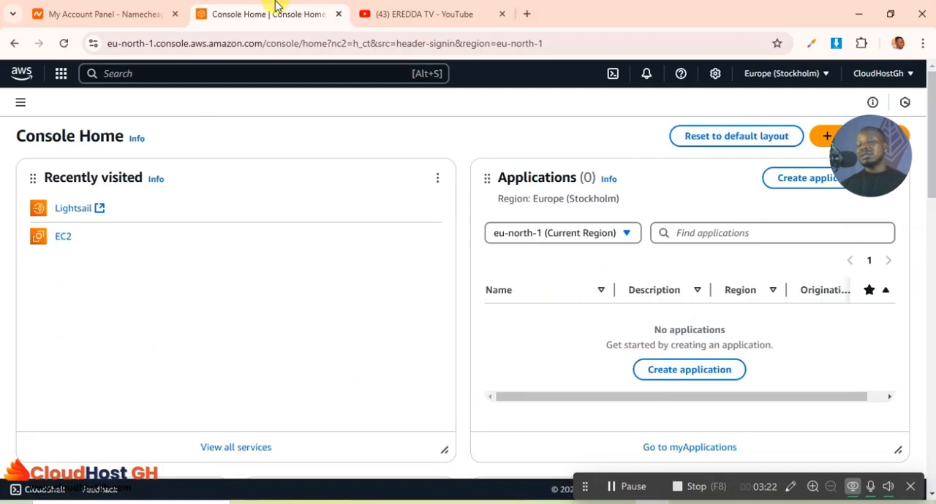
{"action": "left_click", "coordinate": [409, 10]}
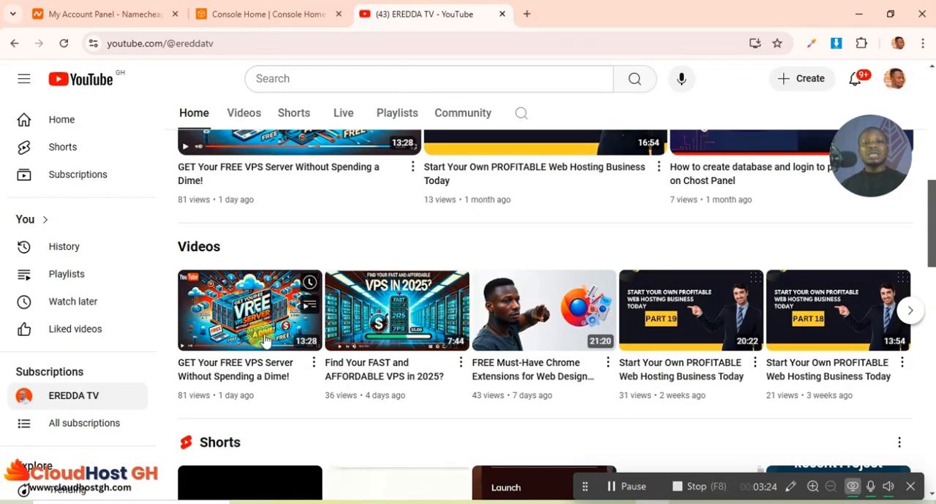
{"action": "left_click", "coordinate": [251, 5]}
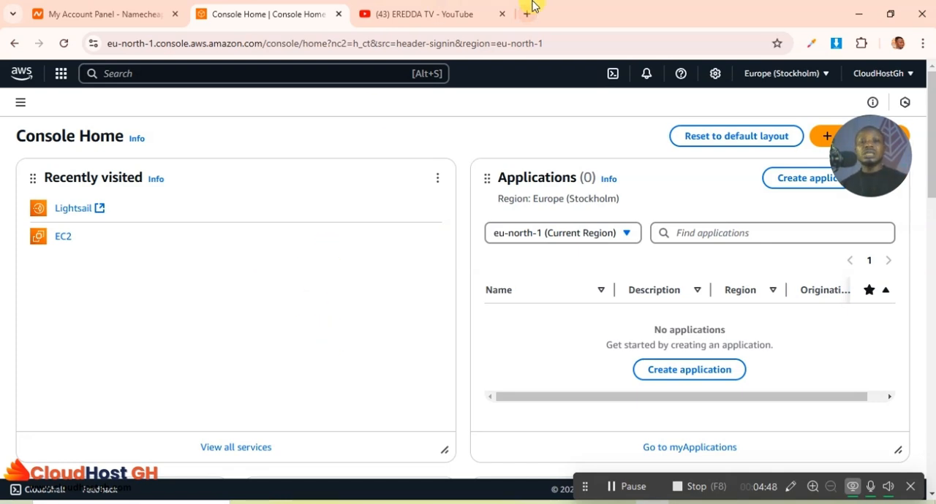
{"action": "left_click", "coordinate": [491, 14]}
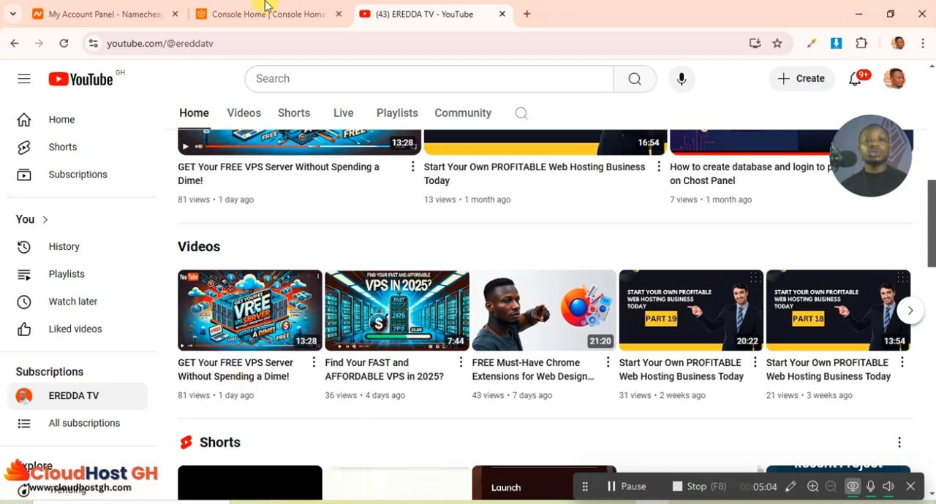
Switch to the AWS console, search its services for lightsail and open the Lightsail service
{"action": "left_click", "coordinate": [247, 14]}
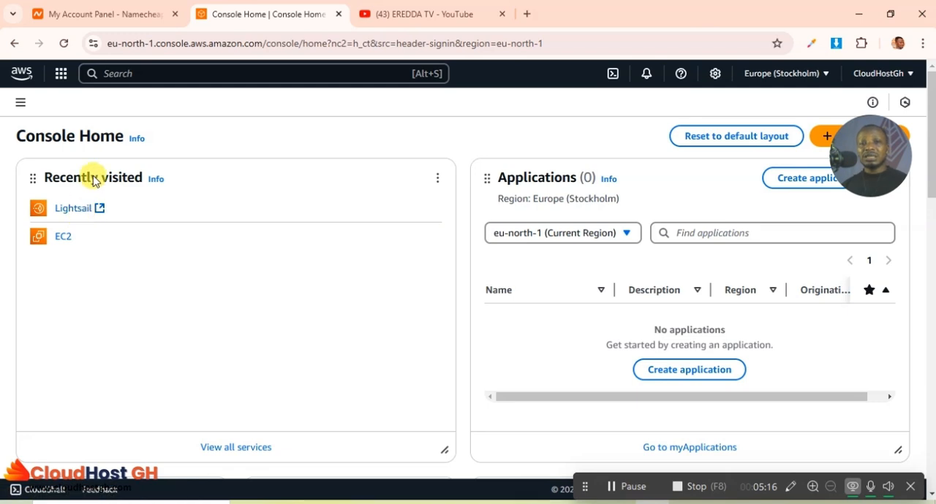
{"action": "left_click", "coordinate": [138, 71]}
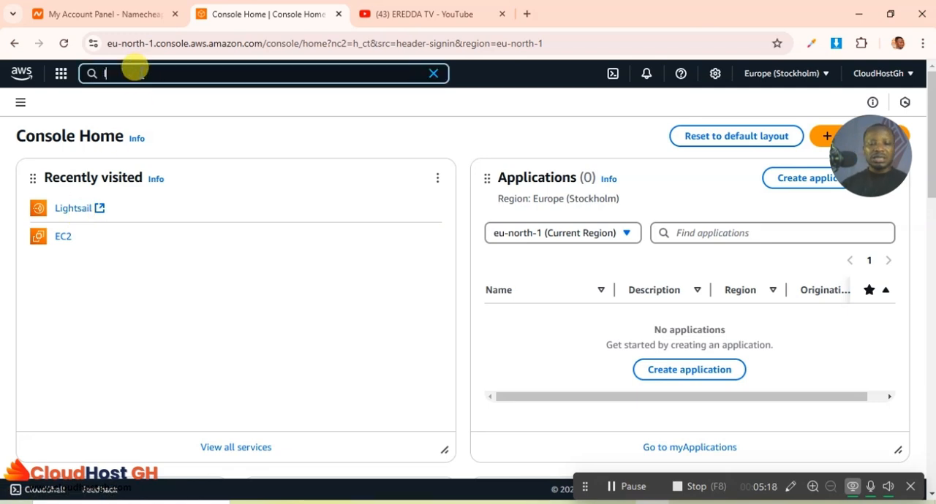
{"action": "type", "text": "light"}
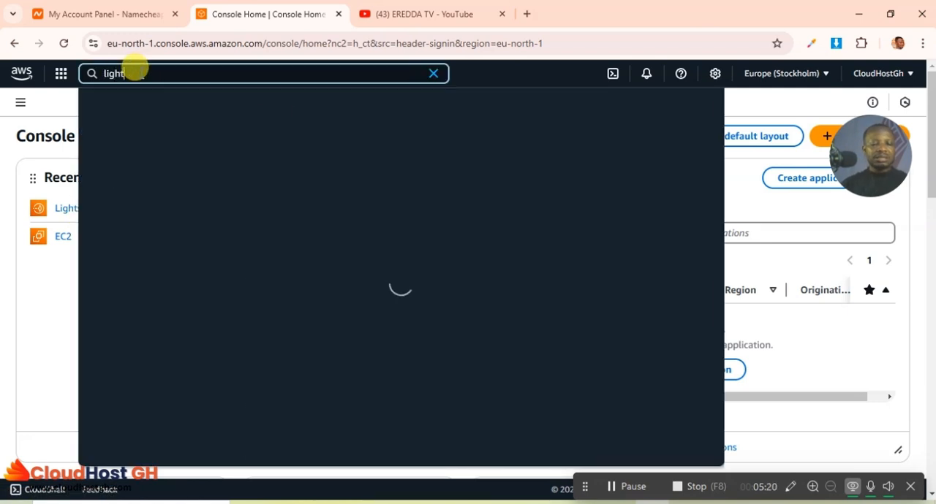
{"action": "type", "text": "sail"}
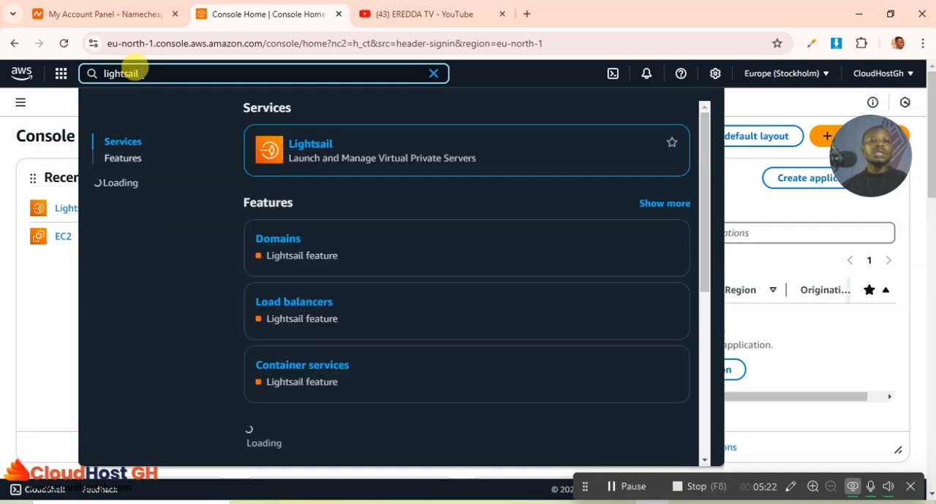
{"action": "left_click", "coordinate": [318, 151]}
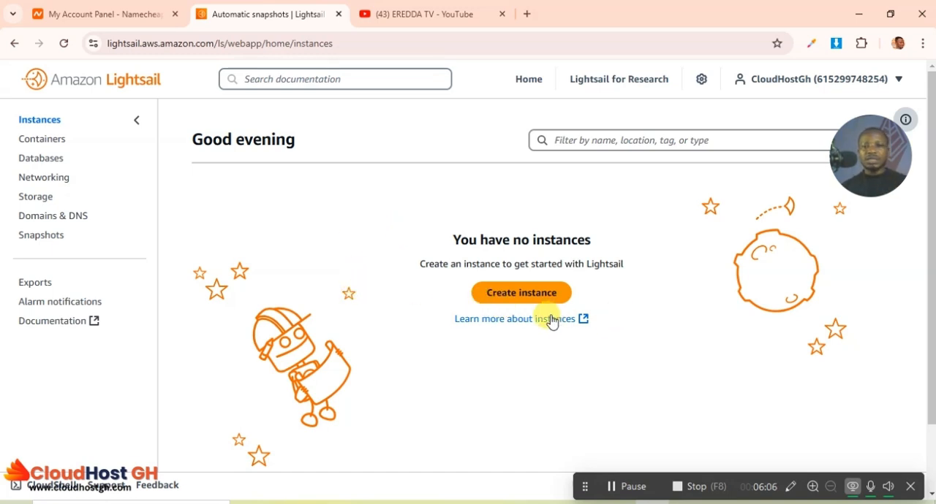
Start creating a Lightsail instance and choose the operating-system-only blueprint Ubuntu 22.04 LTS
{"action": "left_click", "coordinate": [521, 293]}
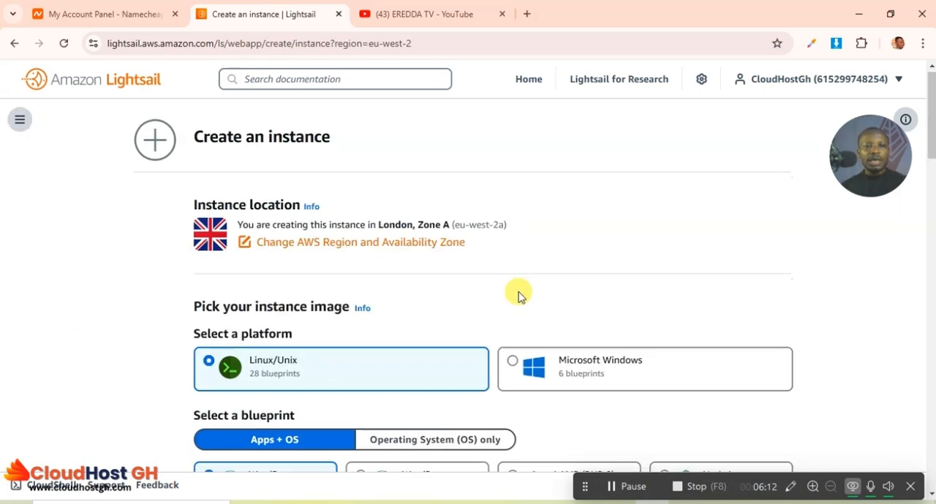
{"action": "scroll", "coordinate": [519, 294], "scroll_direction": "down", "scroll_amount": 3}
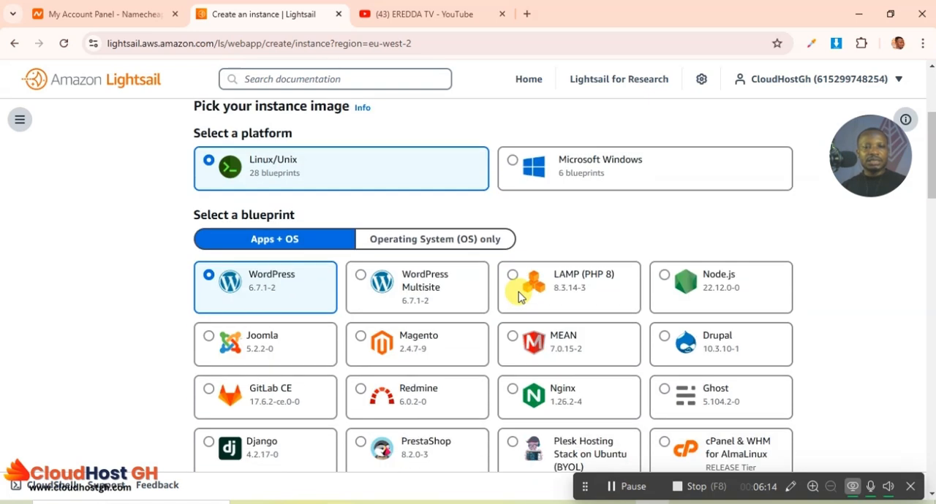
{"action": "scroll", "coordinate": [519, 294], "scroll_direction": "down", "scroll_amount": 1}
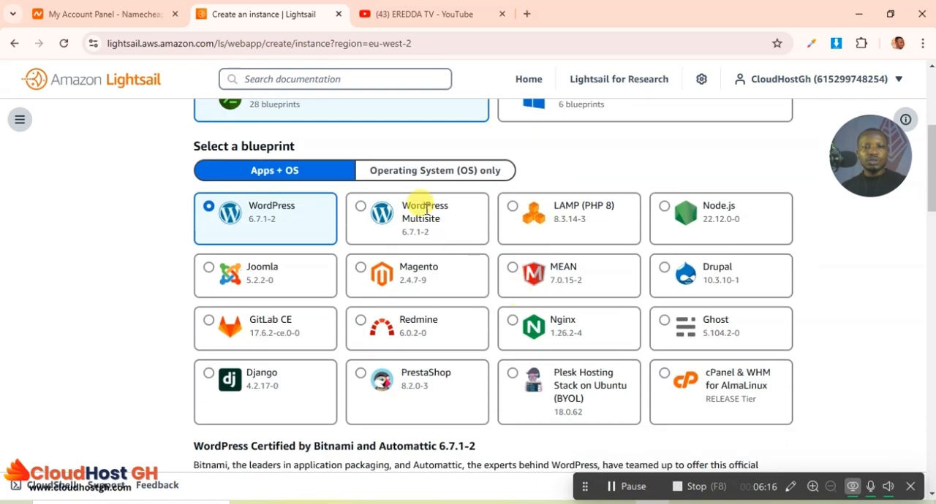
{"action": "left_click", "coordinate": [423, 171]}
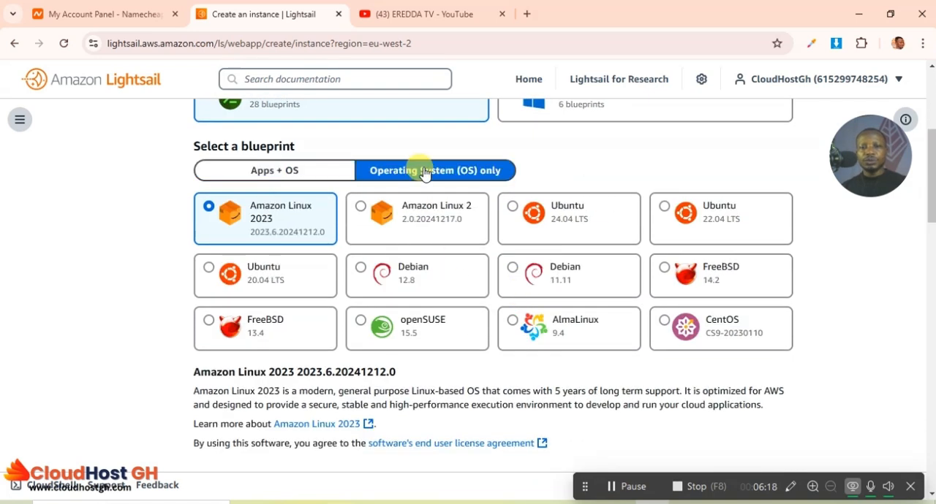
{"action": "left_click", "coordinate": [663, 208]}
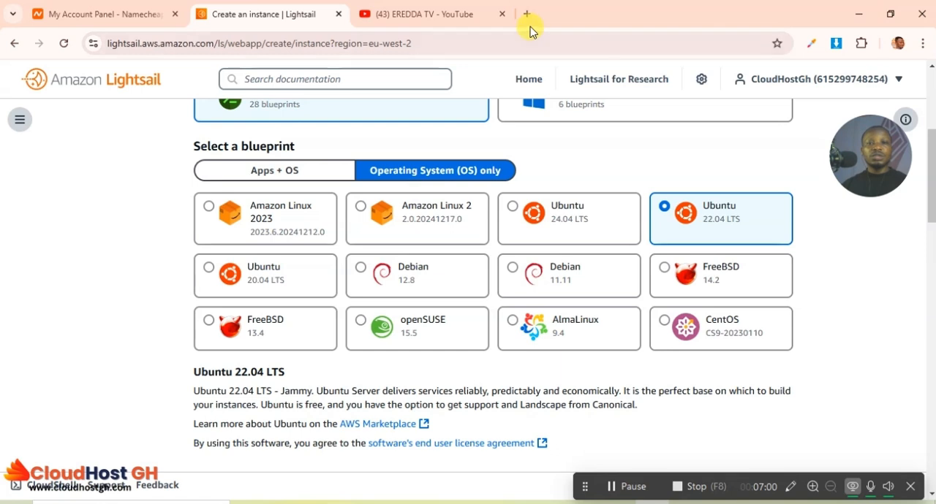
Search the web for hestiacp in a new browser tab and open the Hestia Control Panel documentation's Getting Started page
{"action": "left_click", "coordinate": [527, 14]}
{"action": "type", "text": "he"}
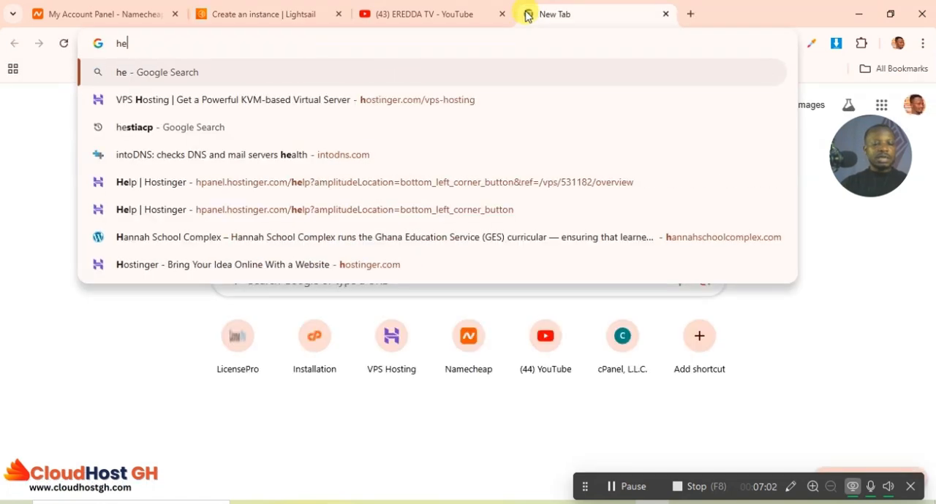
{"action": "type", "text": "stiacp"}
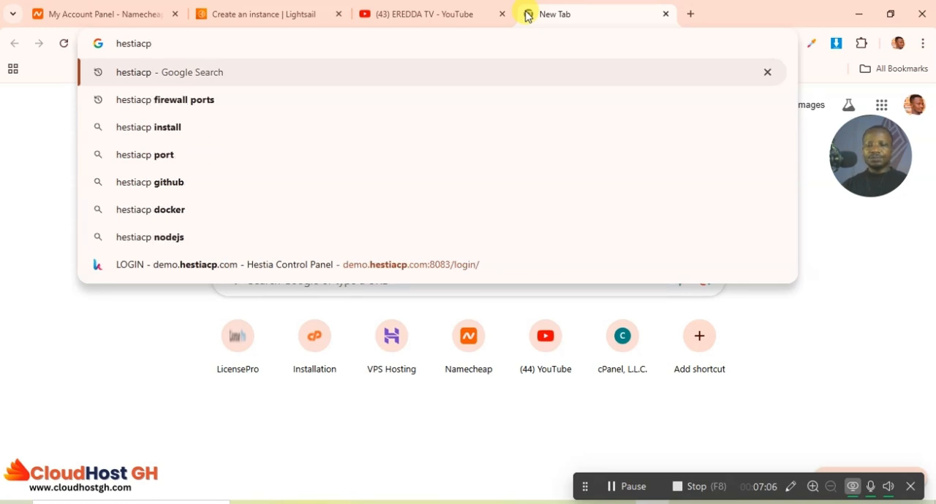
{"action": "key", "text": "Return"}
{"action": "left_click", "coordinate": [222, 227]}
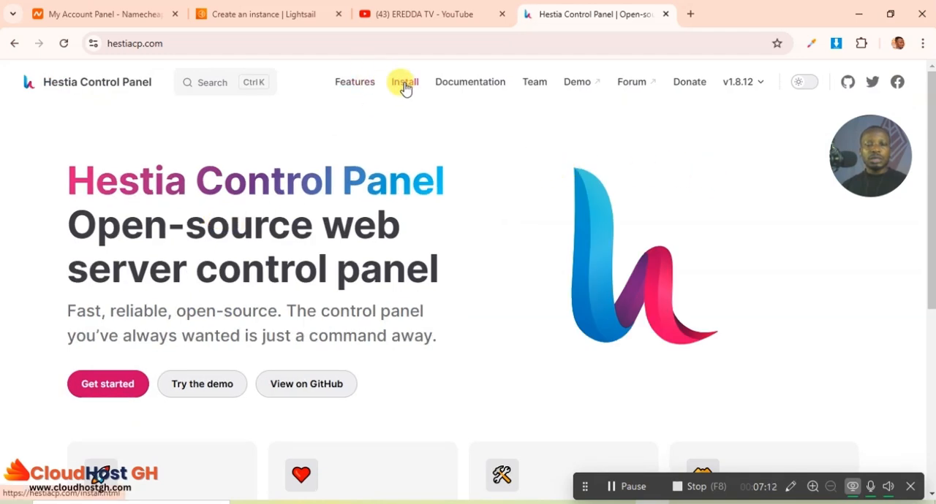
{"action": "left_click", "coordinate": [461, 85]}
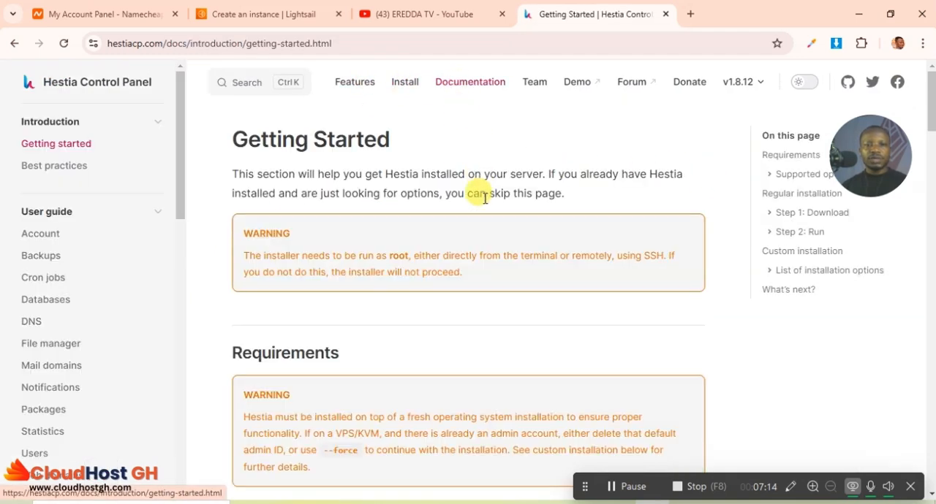
Check Hestia's minimum memory and supported Ubuntu version in the requirements table
{"action": "scroll", "coordinate": [479, 196], "scroll_direction": "down", "scroll_amount": 5}
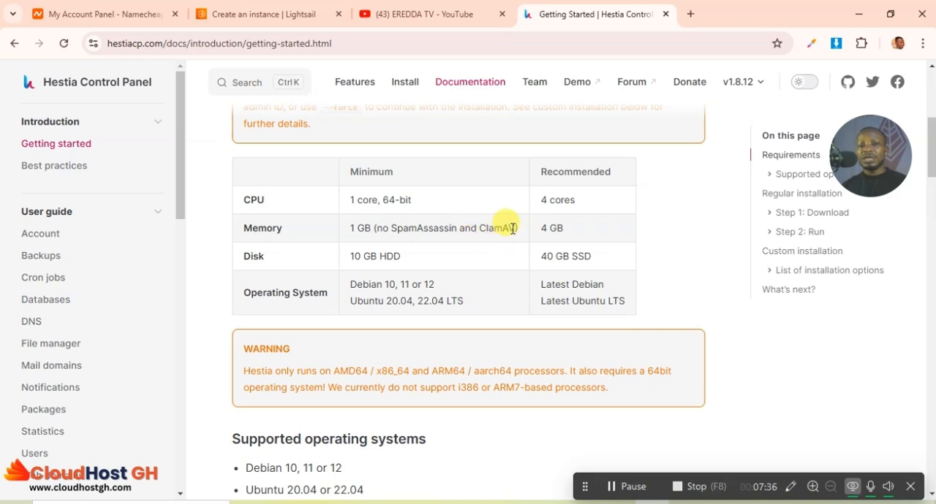
{"action": "left_click_drag", "start_coordinate": [518, 228], "coordinate": [389, 226]}
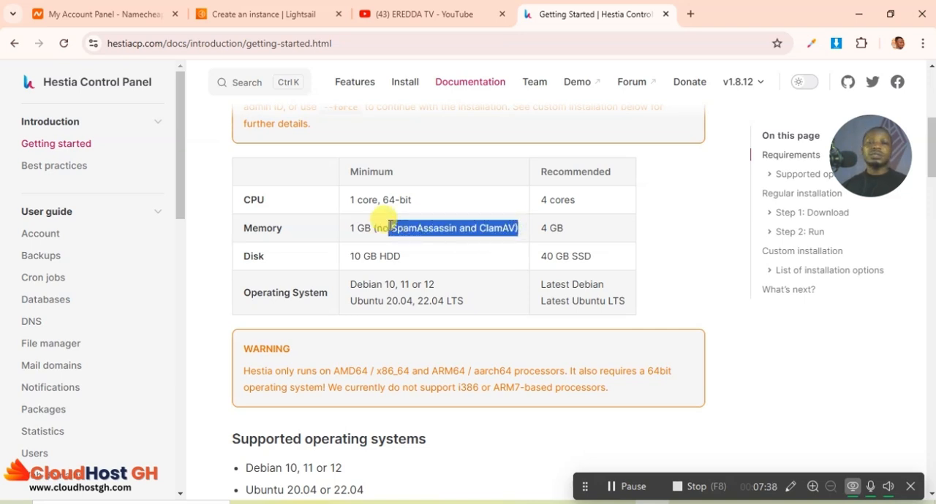
{"action": "left_click", "coordinate": [568, 239]}
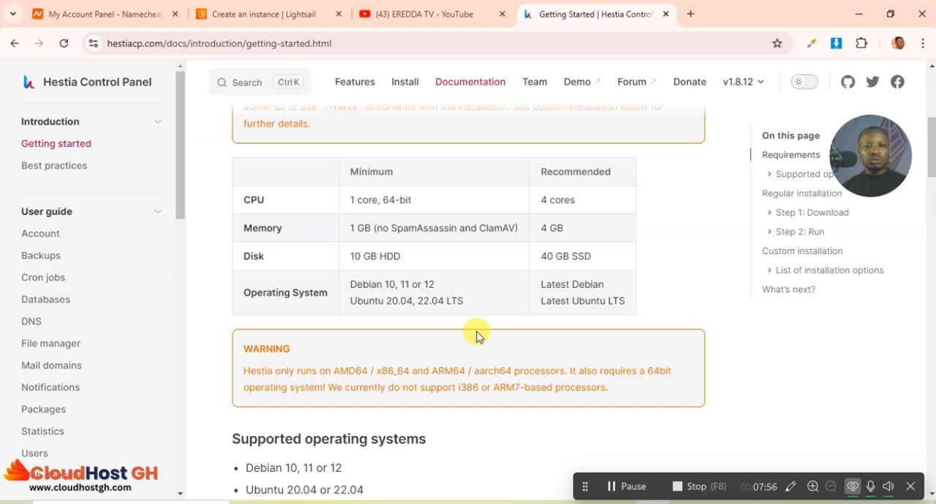
{"action": "double_click", "coordinate": [428, 300]}
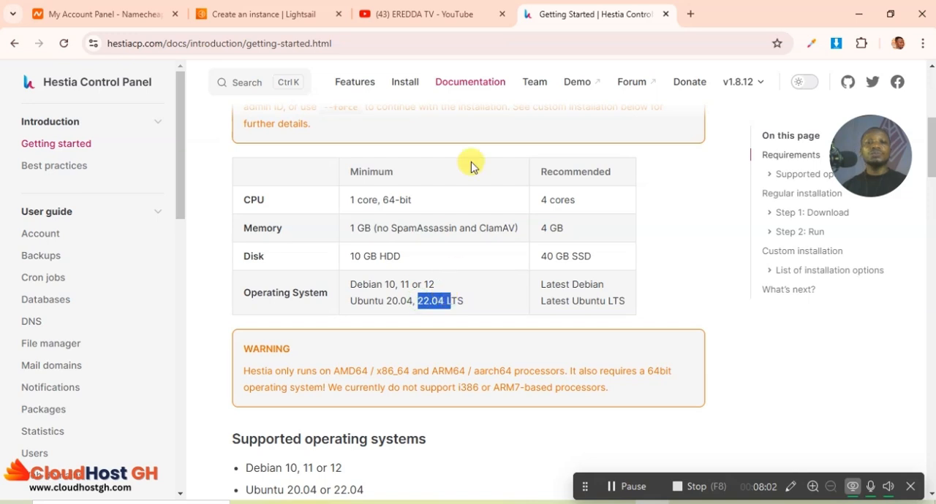
Return to the Lightsail instance creation page and choose the $12 per month plan with 2 GB memory and 60 GB SSD
{"action": "left_click", "coordinate": [302, 12]}
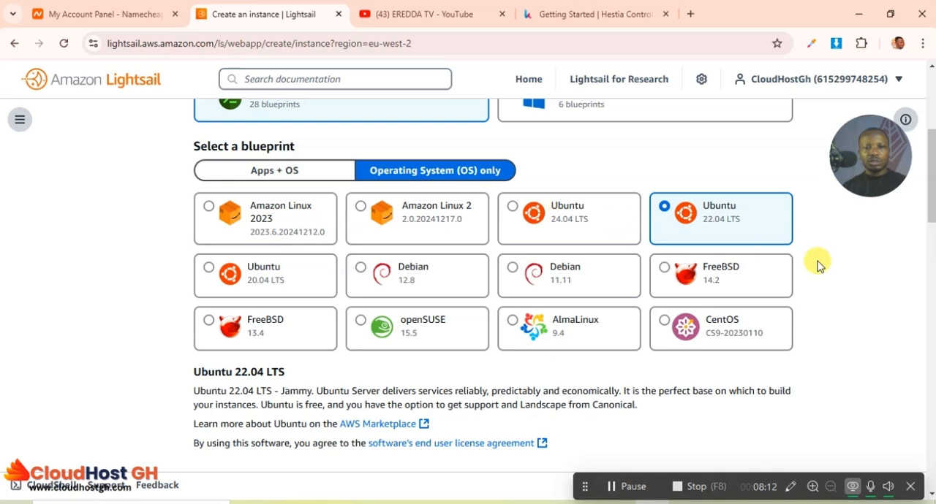
{"action": "scroll", "coordinate": [817, 265], "scroll_direction": "down", "scroll_amount": 5}
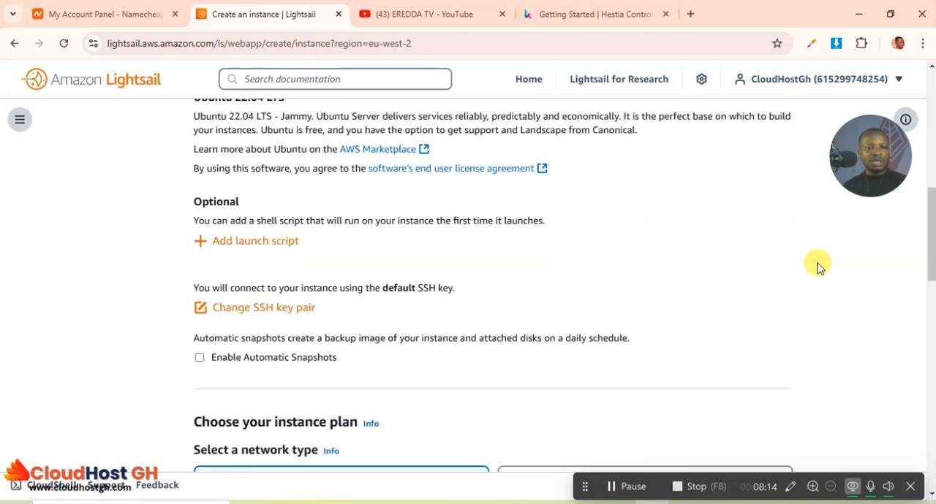
{"action": "scroll", "coordinate": [817, 264], "scroll_direction": "down", "scroll_amount": 3}
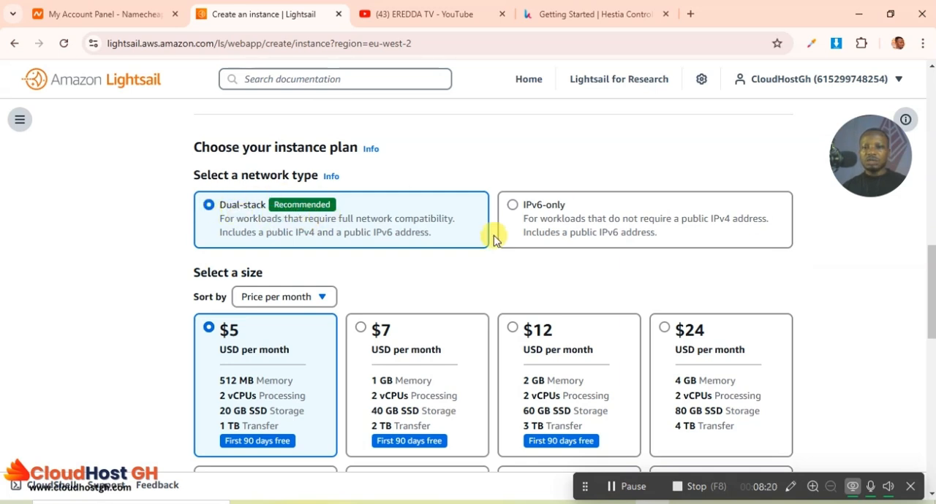
{"action": "scroll", "coordinate": [604, 282], "scroll_direction": "down", "scroll_amount": 2}
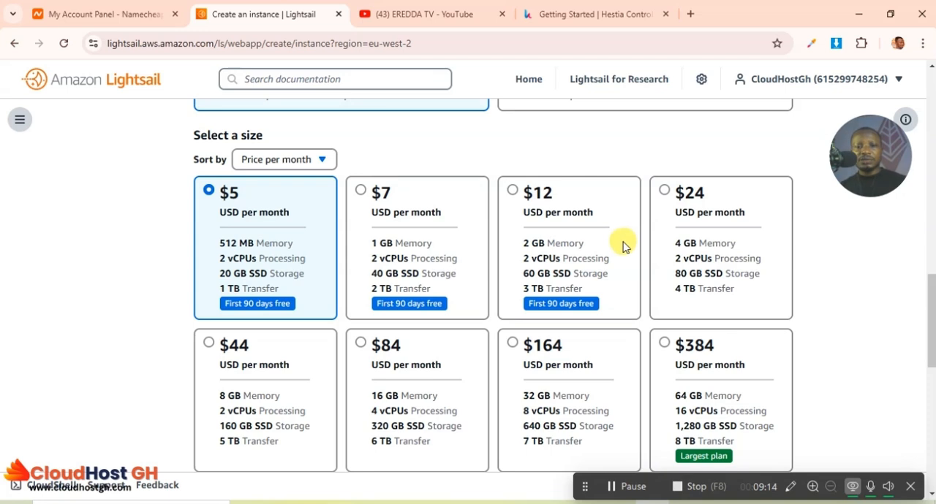
{"action": "scroll", "coordinate": [623, 246], "scroll_direction": "down", "scroll_amount": 1}
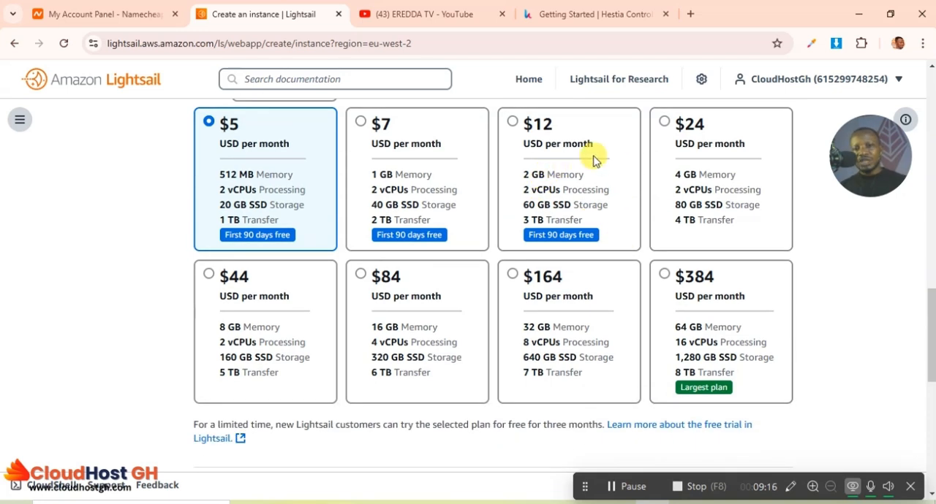
{"action": "left_click", "coordinate": [581, 181]}
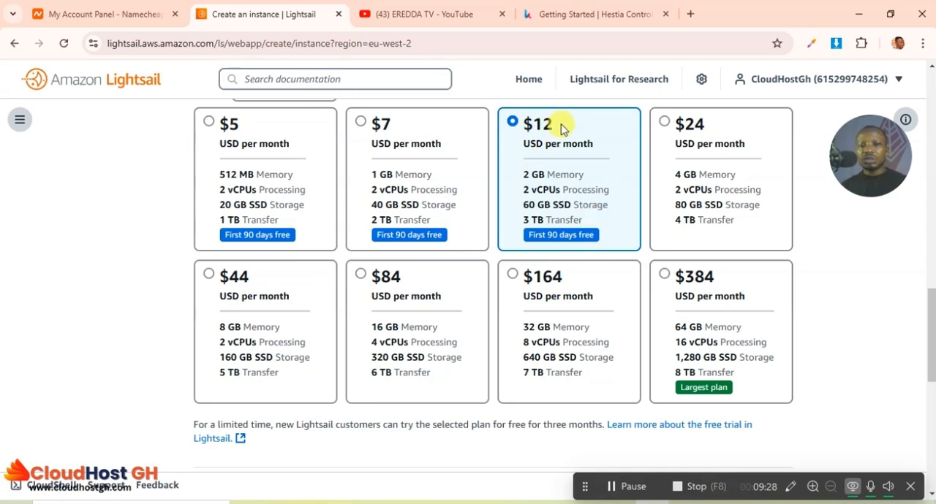
Set the unique name of the new Lightsail instance to eredda
{"action": "scroll", "coordinate": [521, 330], "scroll_direction": "down", "scroll_amount": 4}
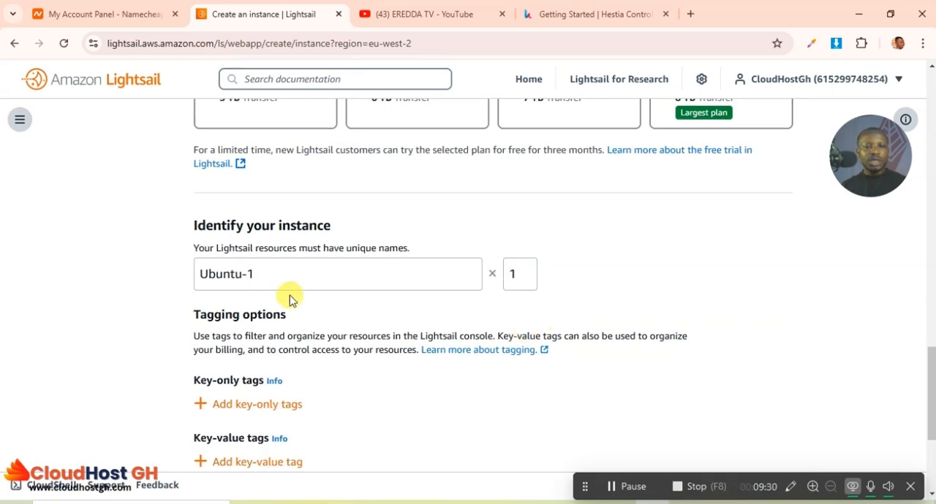
{"action": "triple_click", "coordinate": [278, 272]}
{"action": "key", "text": "BackSpace"}
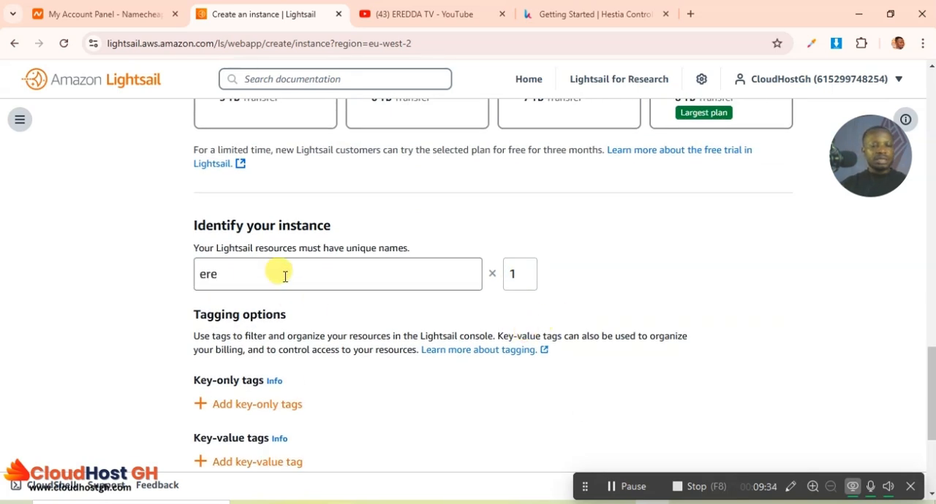
{"action": "type", "text": "eredda"}
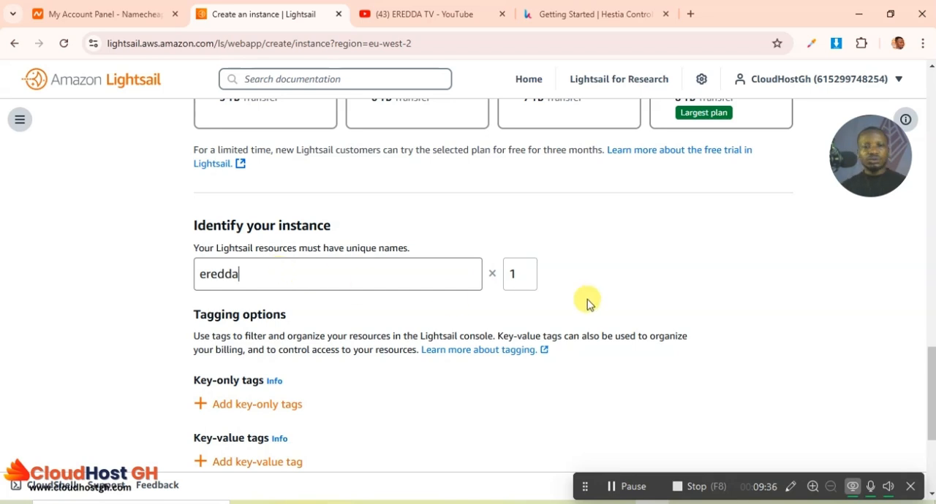
Leave the tagging options empty and create the eredda instance
{"action": "scroll", "coordinate": [585, 296], "scroll_direction": "down", "scroll_amount": 1}
{"action": "scroll", "coordinate": [541, 307], "scroll_direction": "down", "scroll_amount": 3}
{"action": "scroll", "coordinate": [499, 317], "scroll_direction": "up", "scroll_amount": 2}
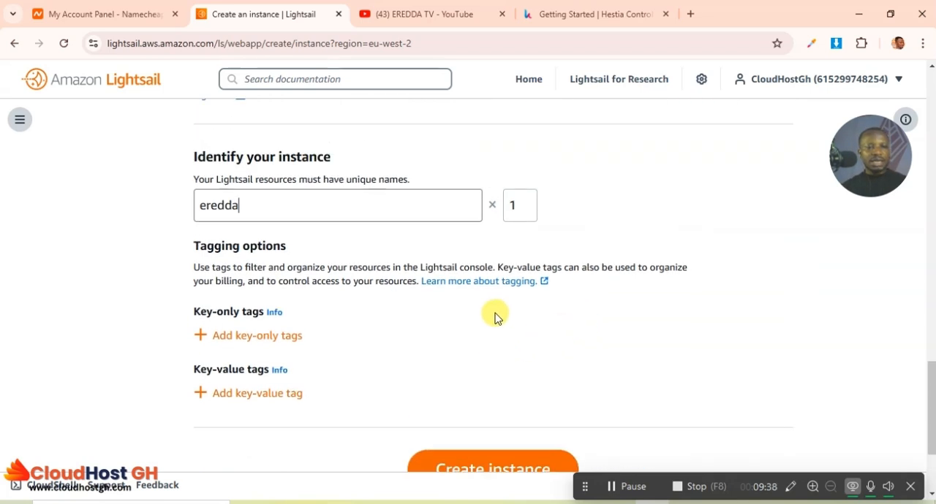
{"action": "scroll", "coordinate": [493, 319], "scroll_direction": "down", "scroll_amount": 2}
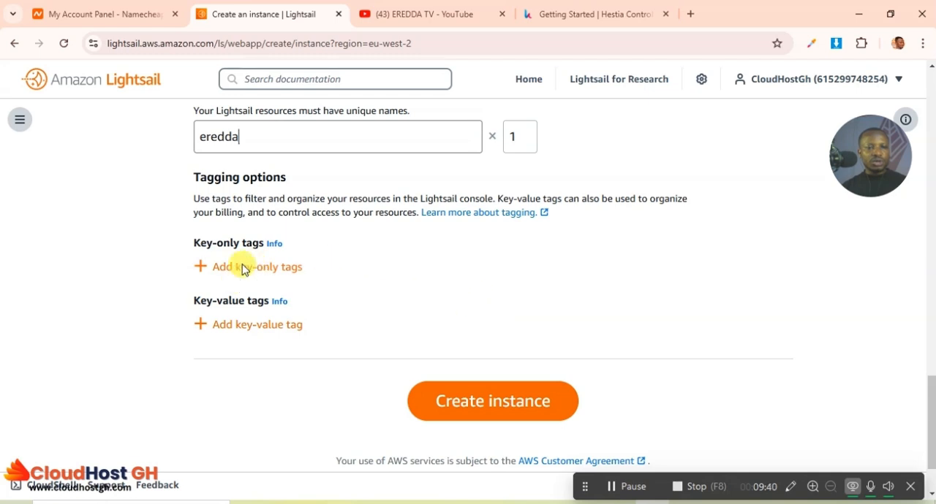
{"action": "scroll", "coordinate": [410, 316], "scroll_direction": "down", "scroll_amount": 2}
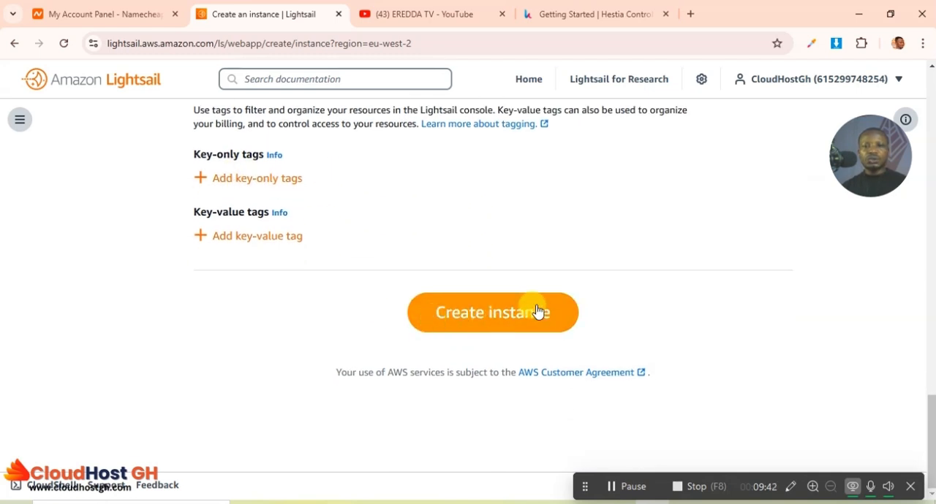
{"action": "scroll", "coordinate": [537, 310], "scroll_direction": "up", "scroll_amount": 5}
{"action": "scroll", "coordinate": [534, 308], "scroll_direction": "up", "scroll_amount": 3}
{"action": "scroll", "coordinate": [534, 308], "scroll_direction": "down", "scroll_amount": 7}
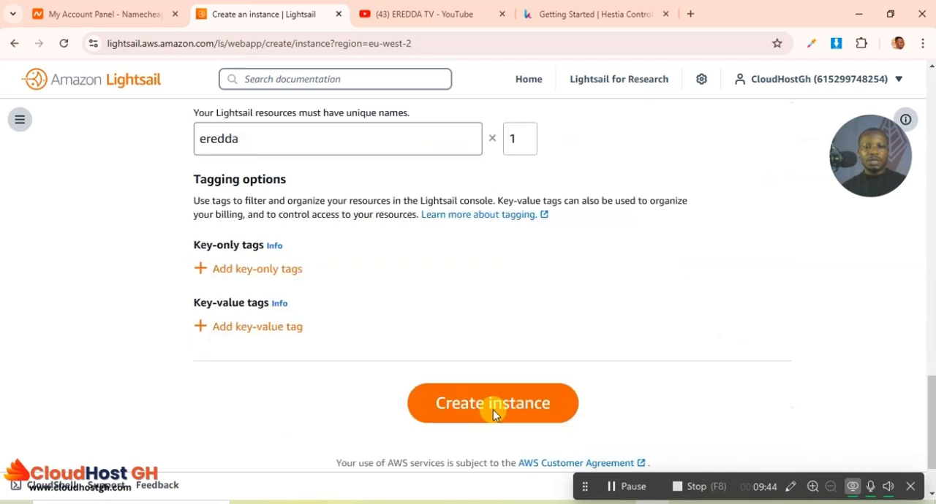
{"action": "left_click", "coordinate": [467, 328]}
{"action": "scroll", "coordinate": [539, 310], "scroll_direction": "up", "scroll_amount": 6}
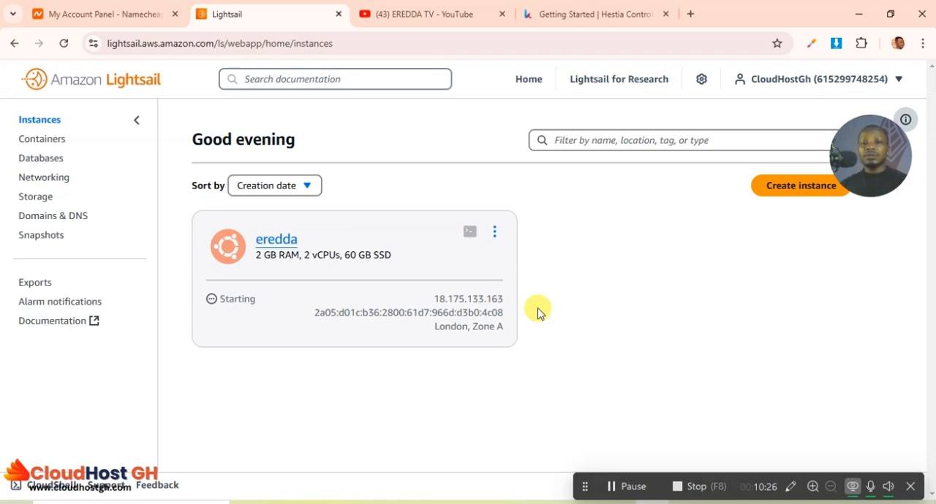
Refresh the instances list and open the eredda instance's management page
{"action": "left_click", "coordinate": [63, 44]}
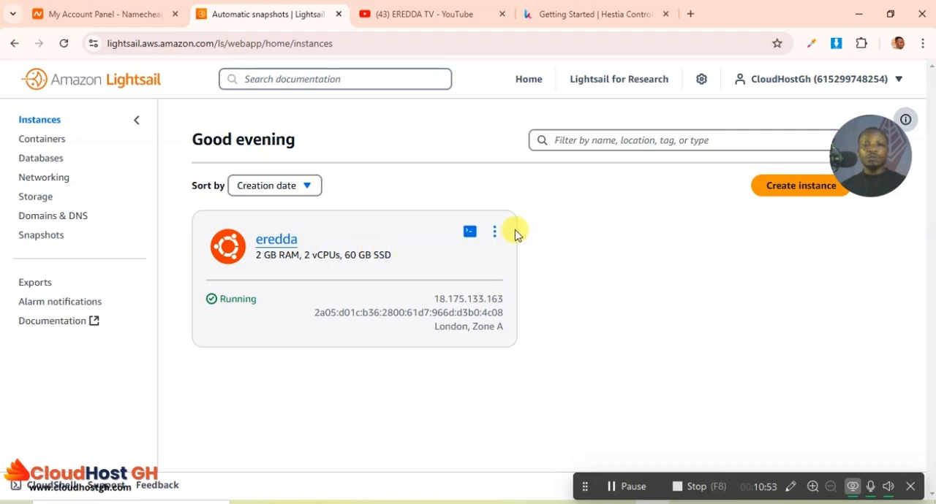
{"action": "left_click", "coordinate": [496, 233]}
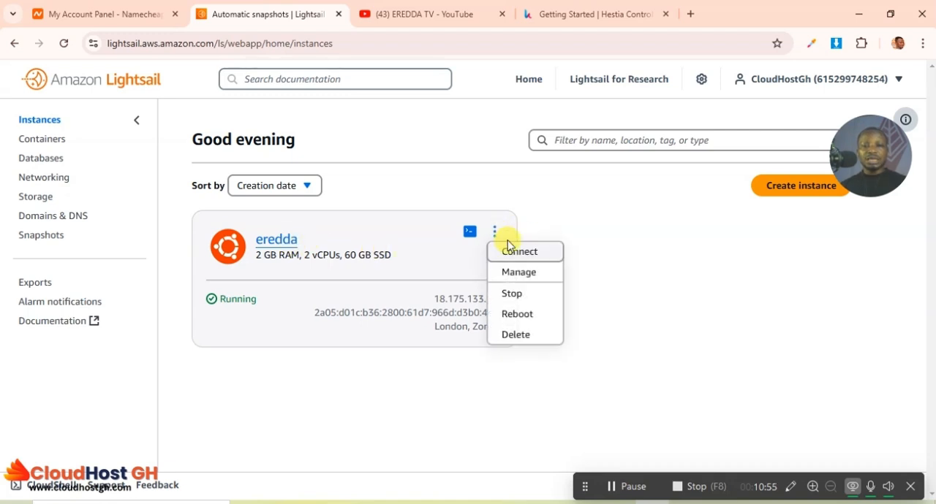
{"action": "left_click", "coordinate": [282, 243]}
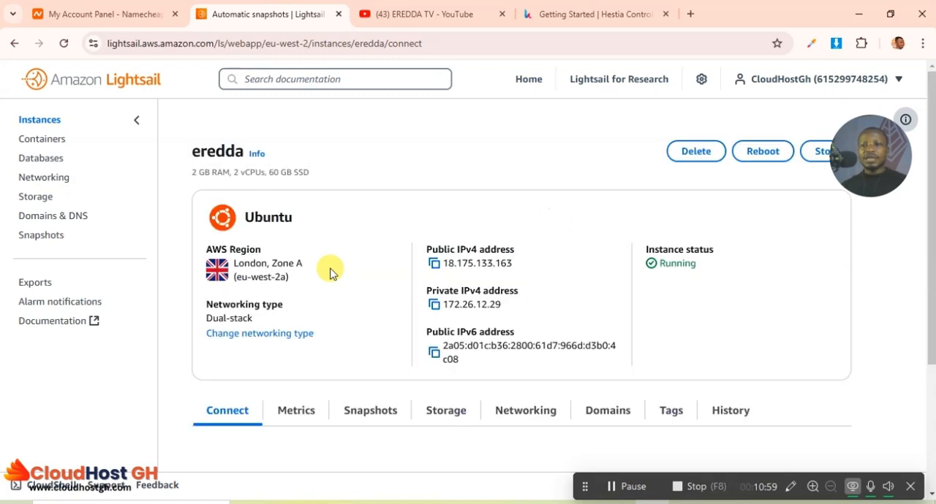
{"action": "scroll", "coordinate": [333, 272], "scroll_direction": "down", "scroll_amount": 4}
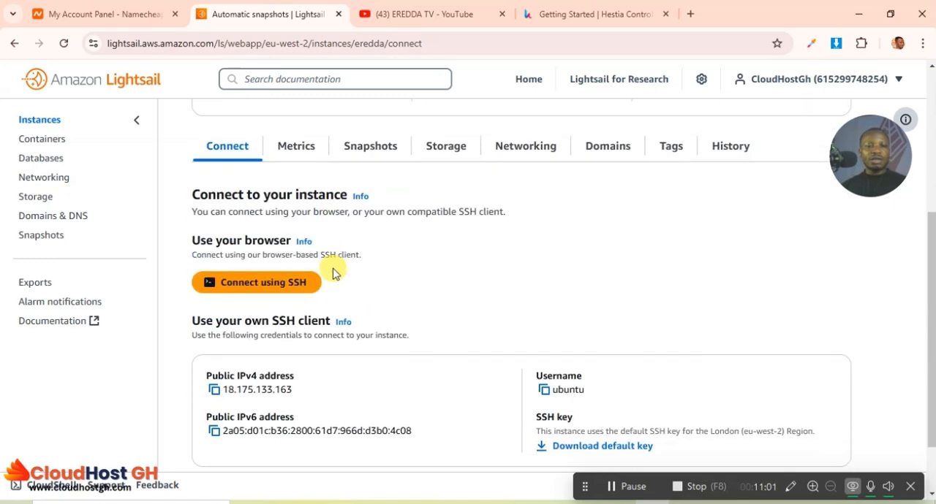
{"action": "scroll", "coordinate": [333, 272], "scroll_direction": "up", "scroll_amount": 4}
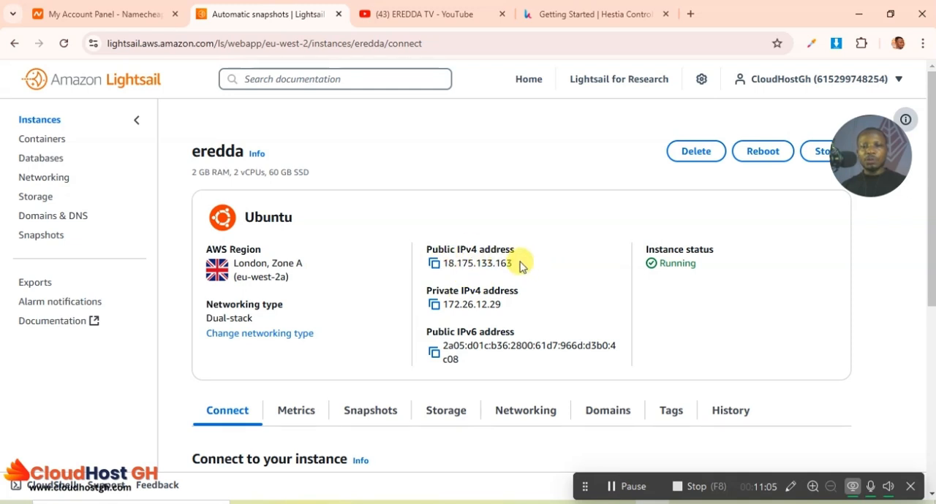
Create a static IP named StaticIp-1 in the instance's networking settings and attach it to eredda
{"action": "scroll", "coordinate": [526, 267], "scroll_direction": "down", "scroll_amount": 1}
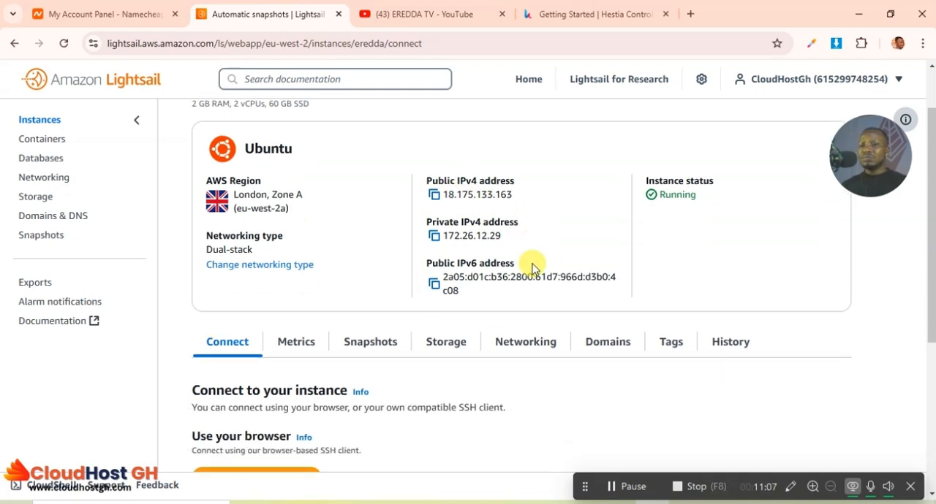
{"action": "scroll", "coordinate": [531, 267], "scroll_direction": "down", "scroll_amount": 2}
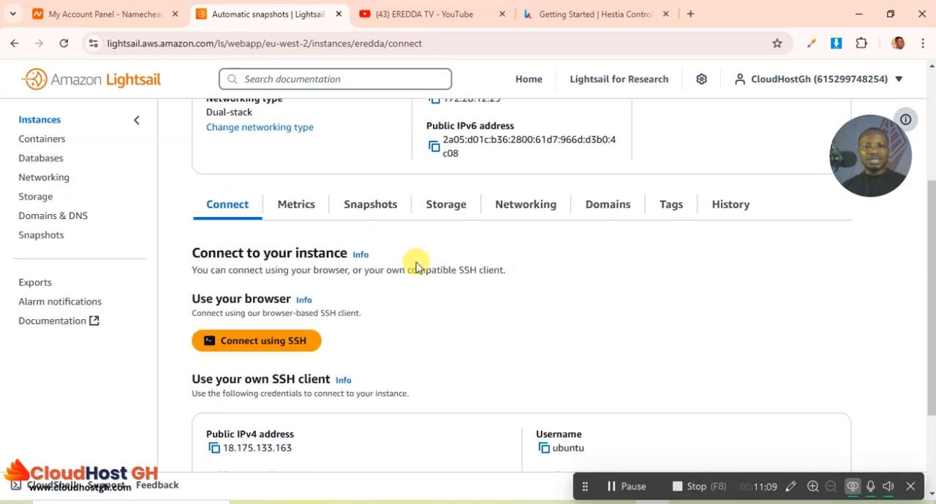
{"action": "left_click", "coordinate": [528, 206]}
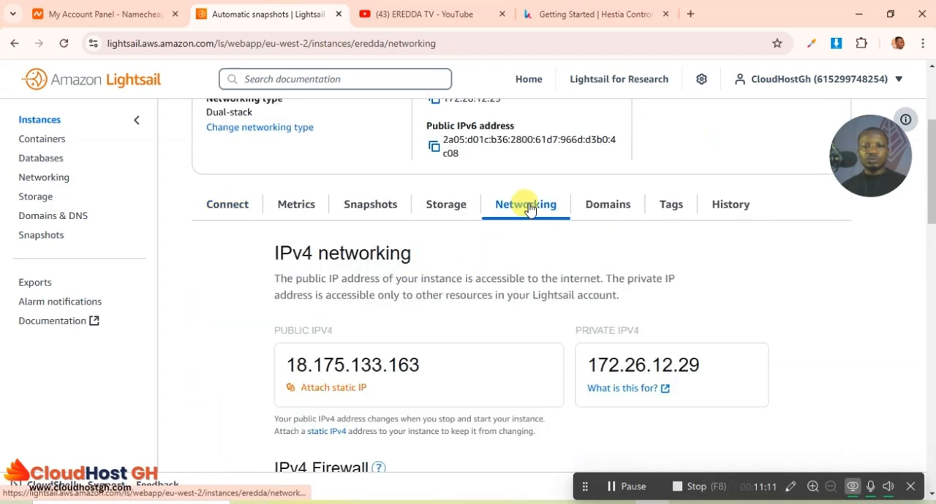
{"action": "scroll", "coordinate": [518, 271], "scroll_direction": "down", "scroll_amount": 2}
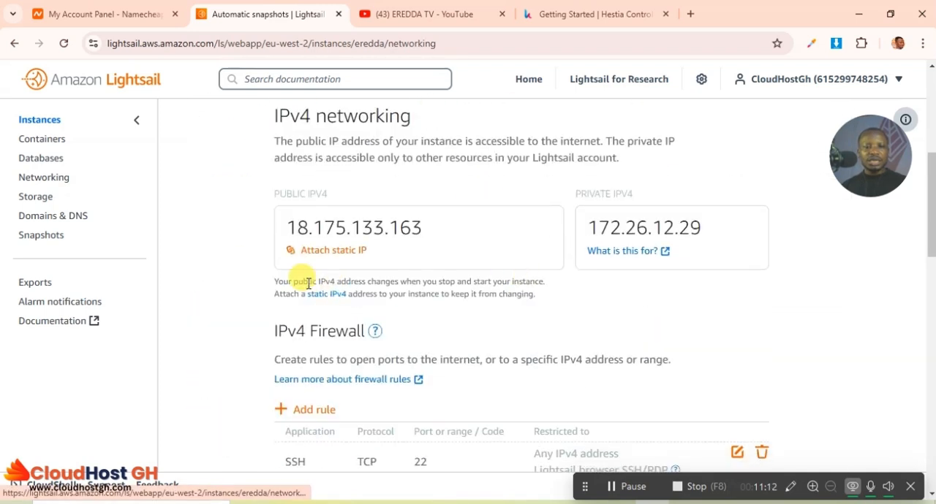
{"action": "left_click", "coordinate": [333, 250]}
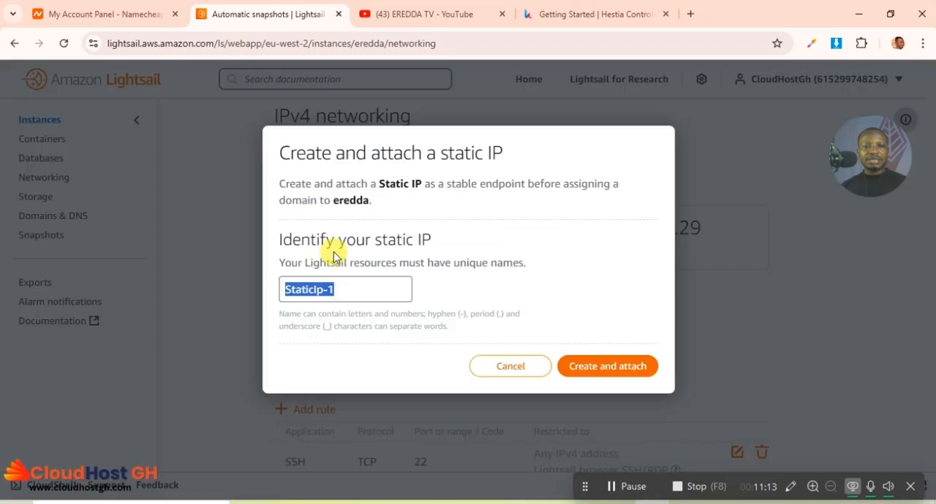
{"action": "left_click", "coordinate": [591, 369]}
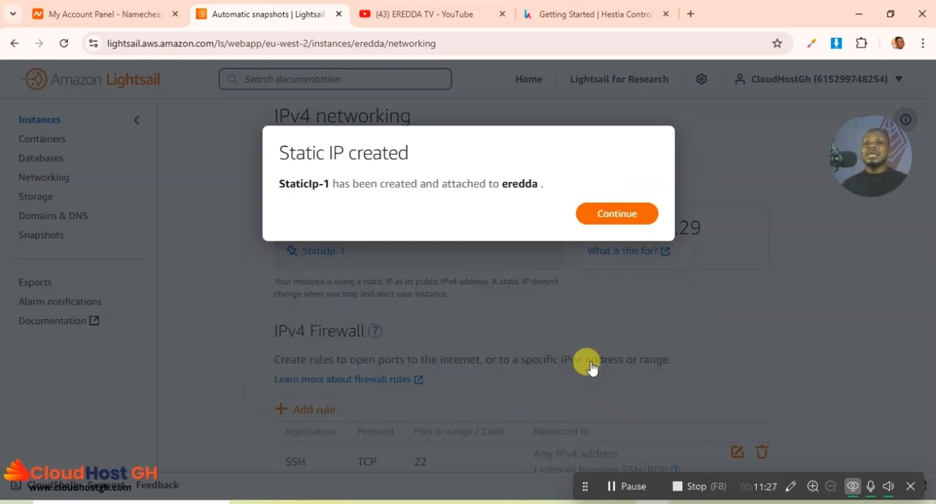
{"action": "left_click", "coordinate": [620, 216]}
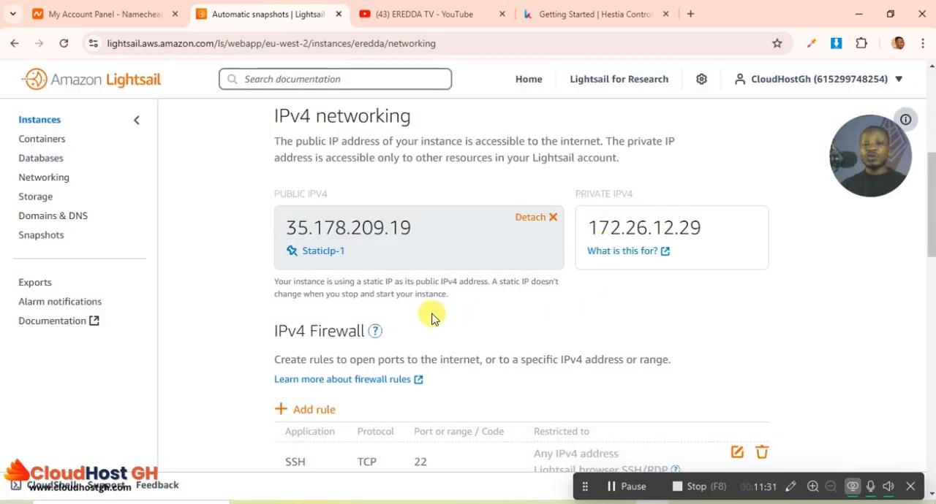
Look over the instance's public IPv4 address, then open its connection options with the browser-based SSH client
{"action": "scroll", "coordinate": [438, 256], "scroll_direction": "up", "scroll_amount": 4}
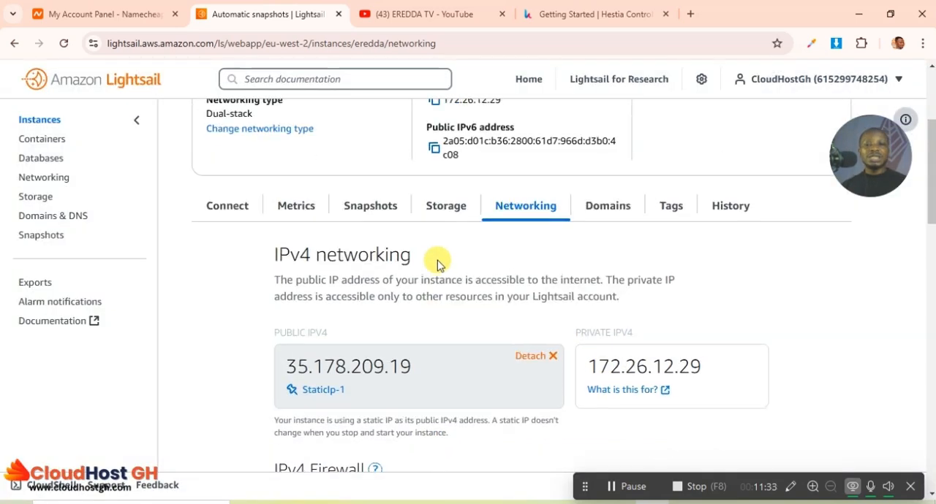
{"action": "scroll", "coordinate": [439, 434], "scroll_direction": "down", "scroll_amount": 2}
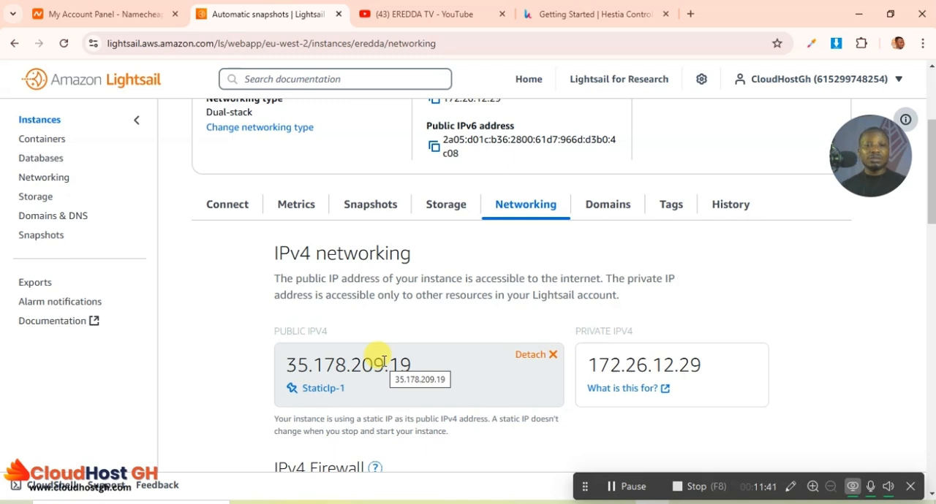
{"action": "scroll", "coordinate": [307, 365], "scroll_direction": "up", "scroll_amount": 2}
{"action": "left_click", "coordinate": [228, 342]}
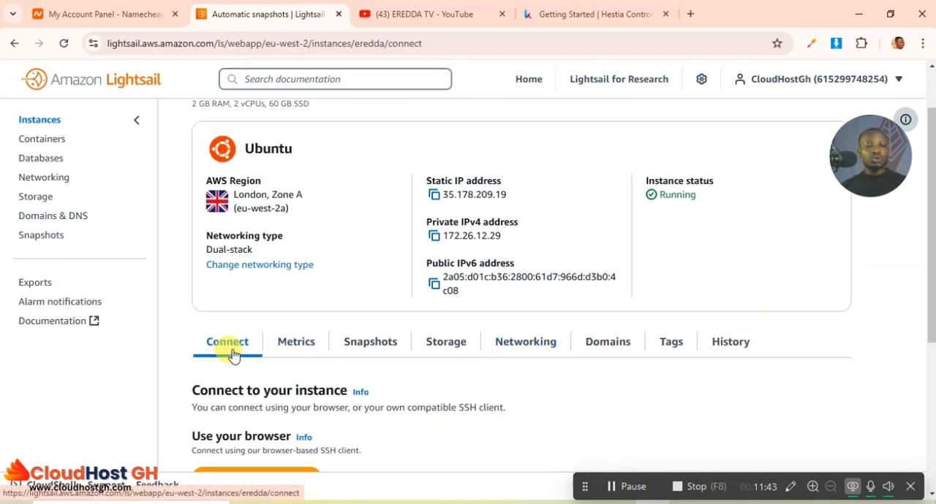
{"action": "scroll", "coordinate": [411, 358], "scroll_direction": "down", "scroll_amount": 3}
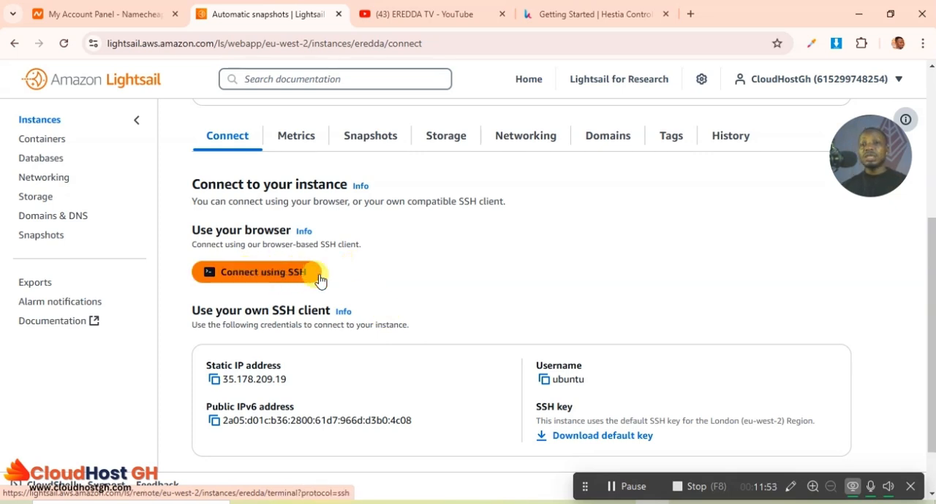
Switch to the Hestia documentation and review the download and run commands for the regular installation
{"action": "left_click", "coordinate": [591, 9]}
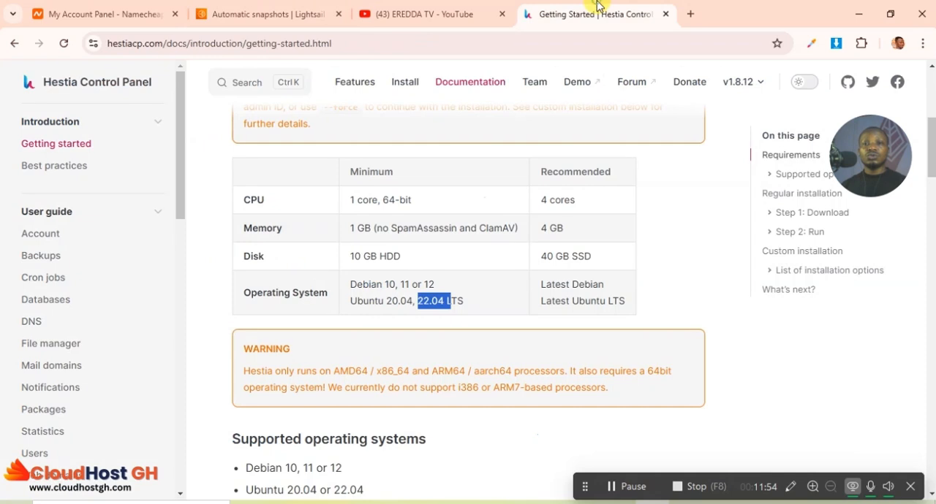
{"action": "scroll", "coordinate": [402, 176], "scroll_direction": "up", "scroll_amount": 4}
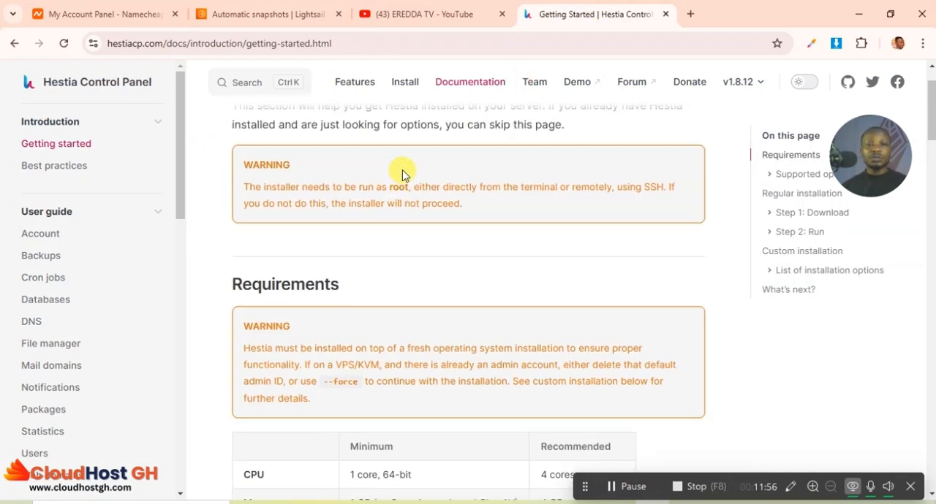
{"action": "scroll", "coordinate": [402, 176], "scroll_direction": "down", "scroll_amount": 6}
{"action": "scroll", "coordinate": [402, 176], "scroll_direction": "down", "scroll_amount": 5}
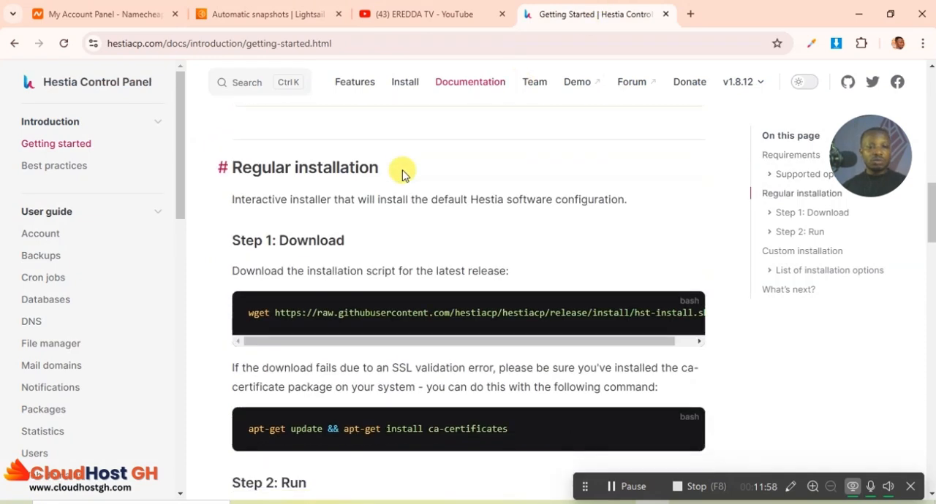
{"action": "scroll", "coordinate": [397, 293], "scroll_direction": "down", "scroll_amount": 3}
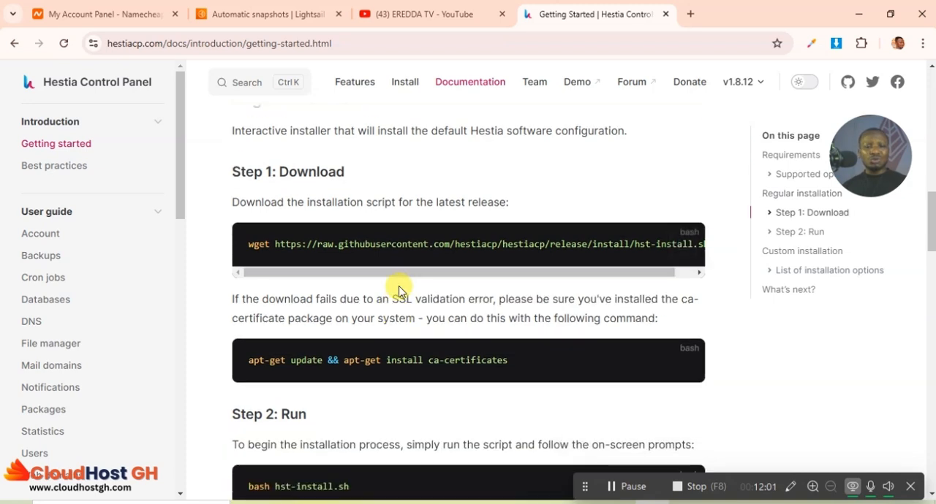
{"action": "scroll", "coordinate": [399, 292], "scroll_direction": "down", "scroll_amount": 8}
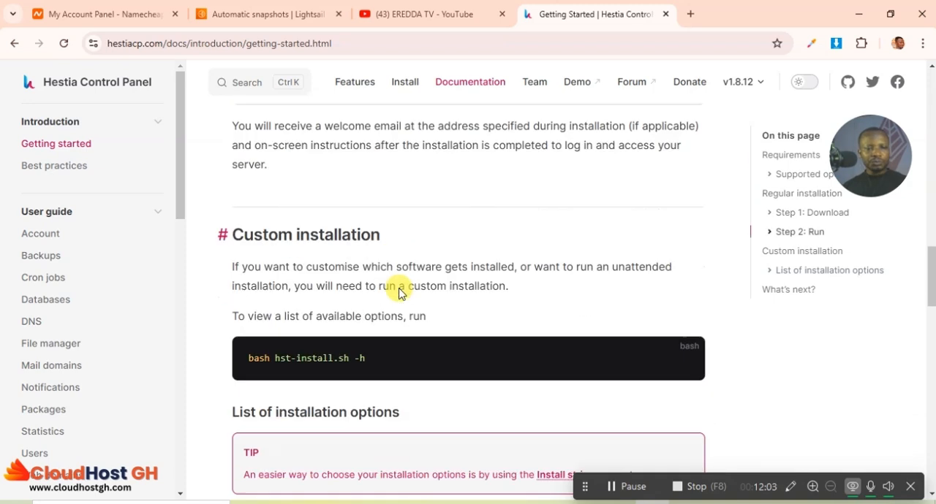
Review the custom installation section of the Hestia documentation and open the Install string generator
{"action": "scroll", "coordinate": [398, 291], "scroll_direction": "down", "scroll_amount": 14}
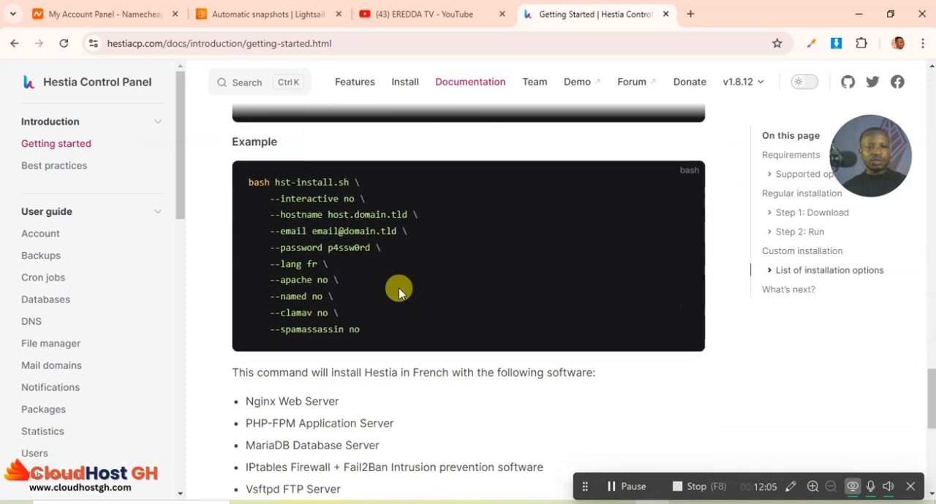
{"action": "scroll", "coordinate": [398, 291], "scroll_direction": "down", "scroll_amount": 5}
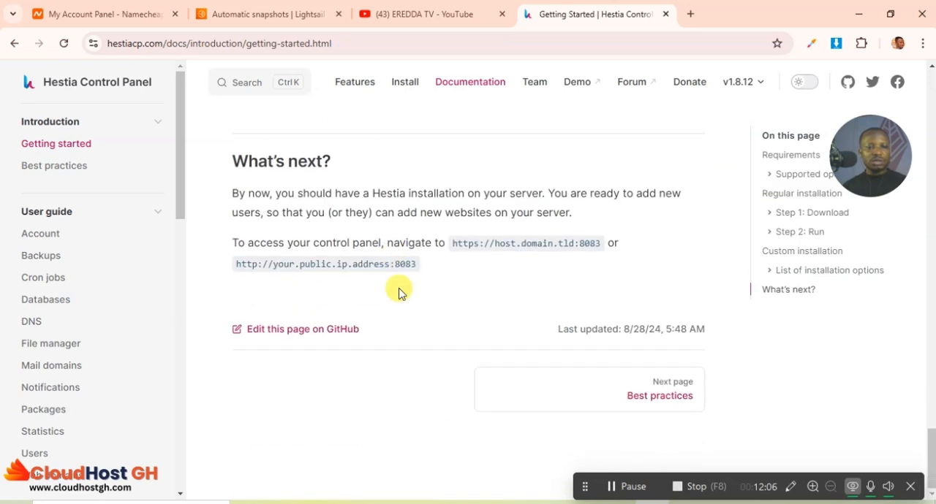
{"action": "scroll", "coordinate": [369, 362], "scroll_direction": "up", "scroll_amount": 5}
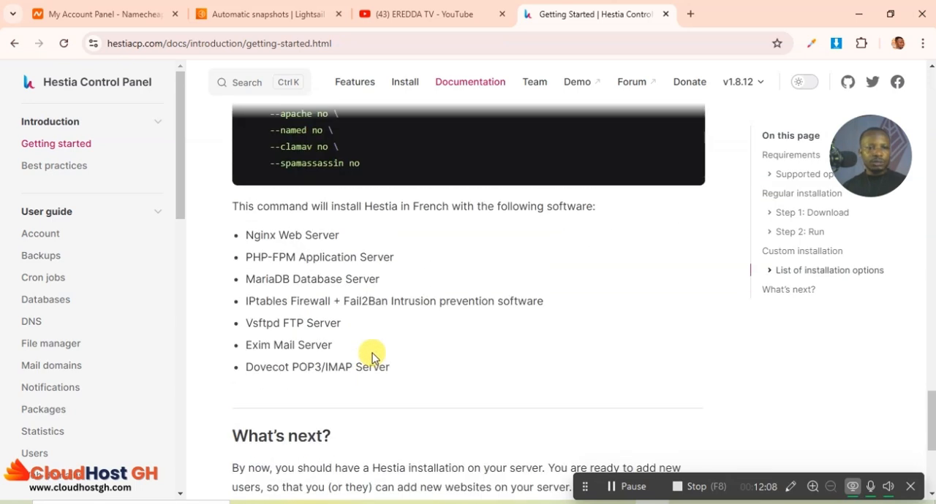
{"action": "scroll", "coordinate": [373, 357], "scroll_direction": "up", "scroll_amount": 10}
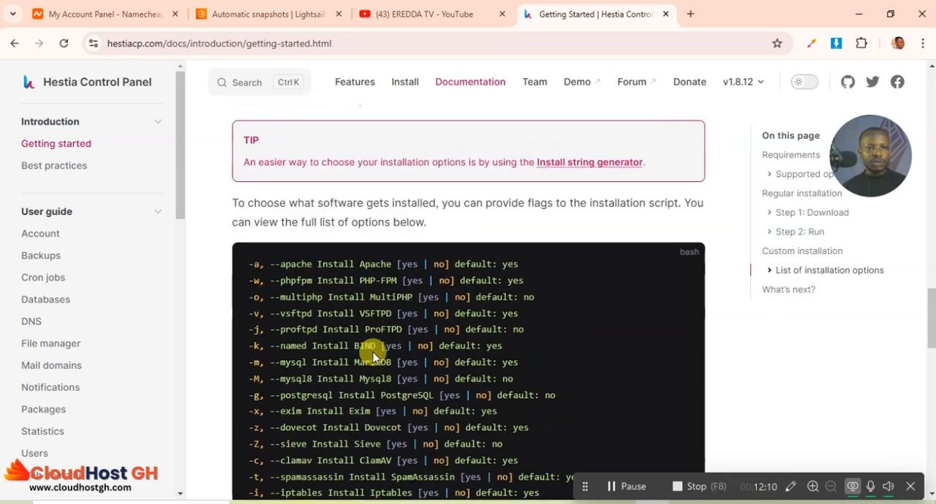
{"action": "scroll", "coordinate": [373, 352], "scroll_direction": "up", "scroll_amount": 1}
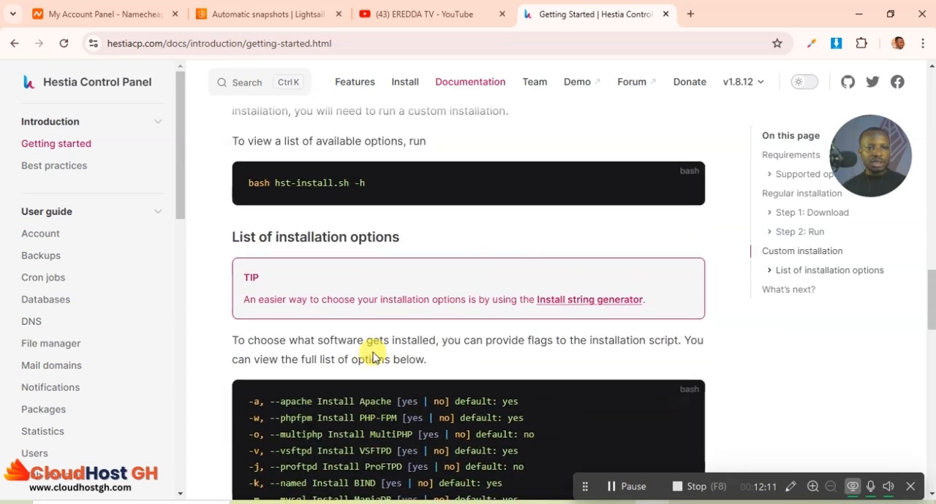
{"action": "left_click", "coordinate": [598, 310]}
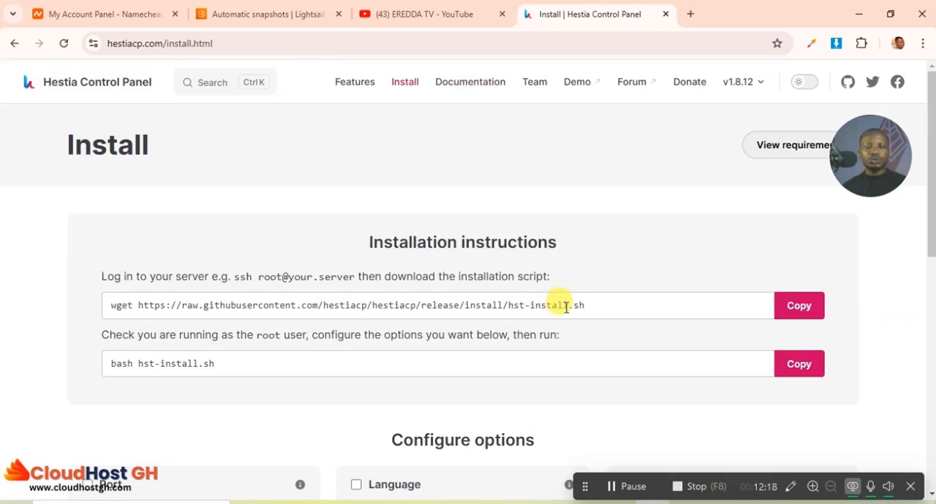
Look over the configurable install options, enable the Port option and set Hestia's port to 2083
{"action": "scroll", "coordinate": [565, 310], "scroll_direction": "down", "scroll_amount": 6}
{"action": "scroll", "coordinate": [565, 314], "scroll_direction": "up", "scroll_amount": 4}
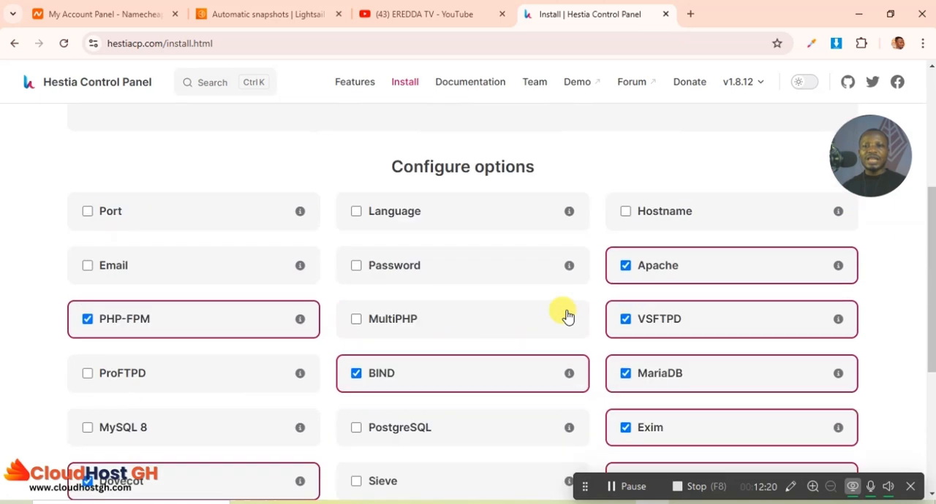
{"action": "scroll", "coordinate": [567, 316], "scroll_direction": "up", "scroll_amount": 4}
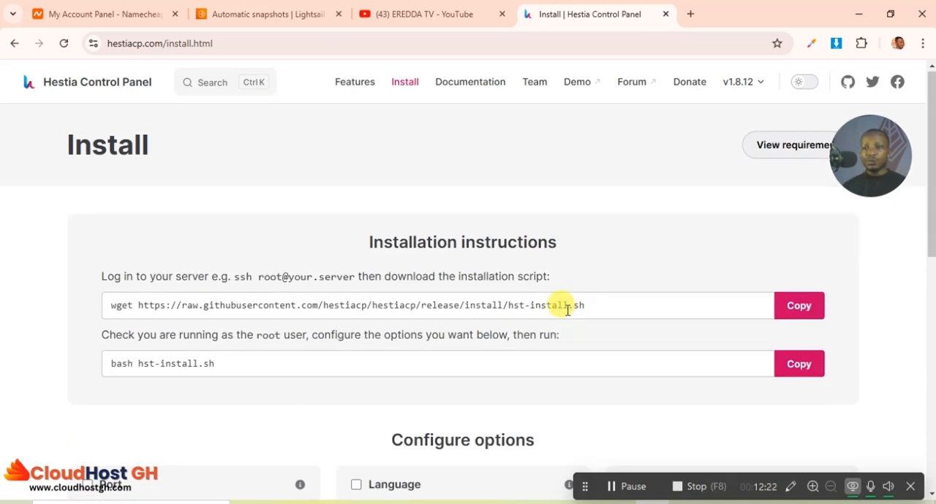
{"action": "scroll", "coordinate": [567, 310], "scroll_direction": "down", "scroll_amount": 4}
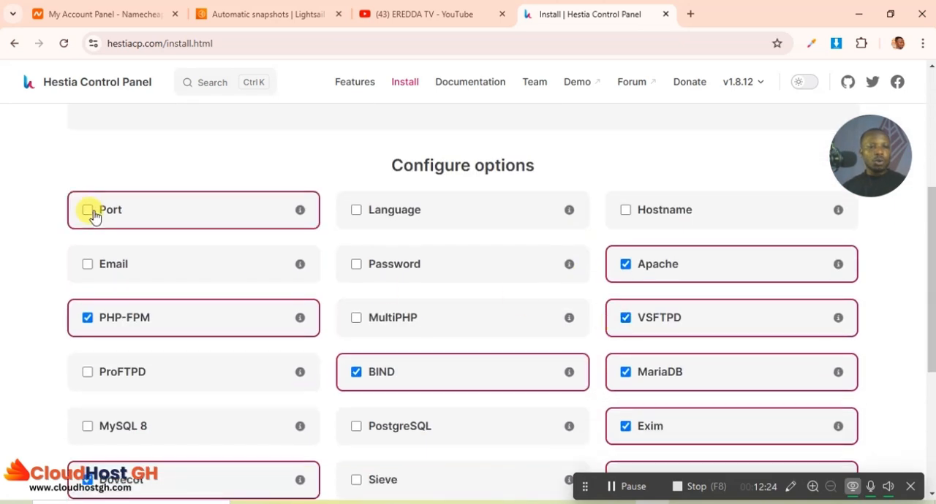
{"action": "left_click", "coordinate": [88, 211]}
{"action": "left_click", "coordinate": [115, 253]}
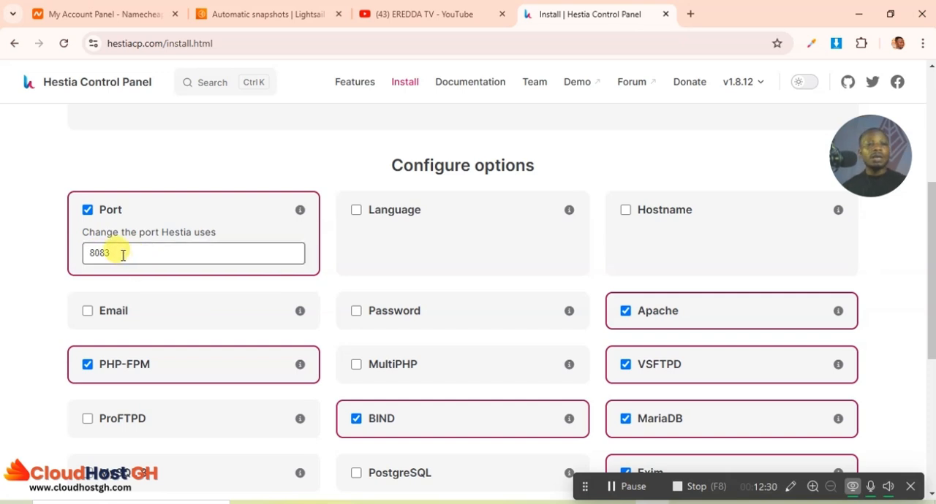
{"action": "left_click_drag", "start_coordinate": [119, 251], "coordinate": [50, 251]}
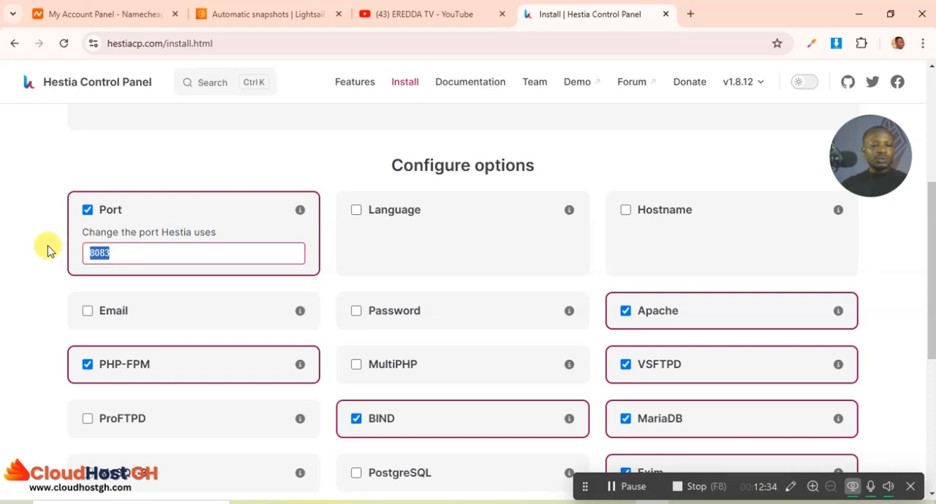
{"action": "type", "text": "20"}
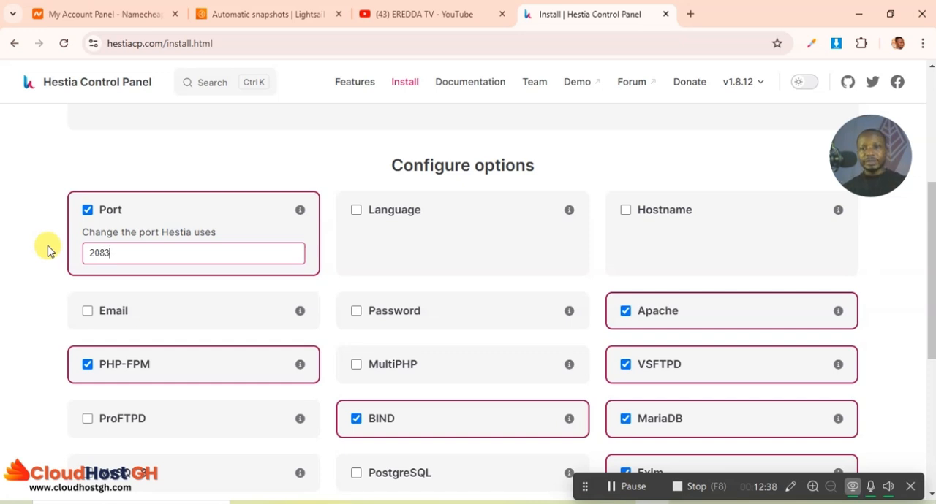
{"action": "left_click", "coordinate": [17, 262]}
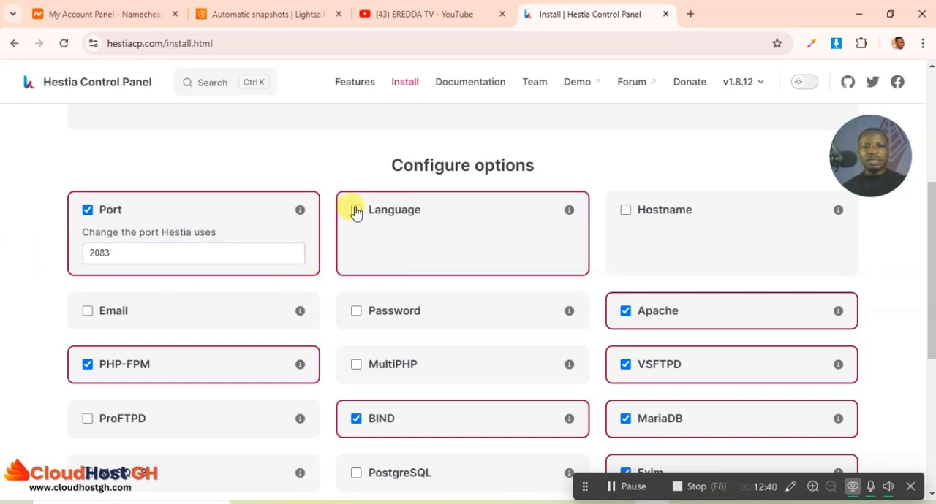
Enable the custom Hostname option and search Namecheap's domain list for cloudhostghana
{"action": "left_click", "coordinate": [626, 212]}
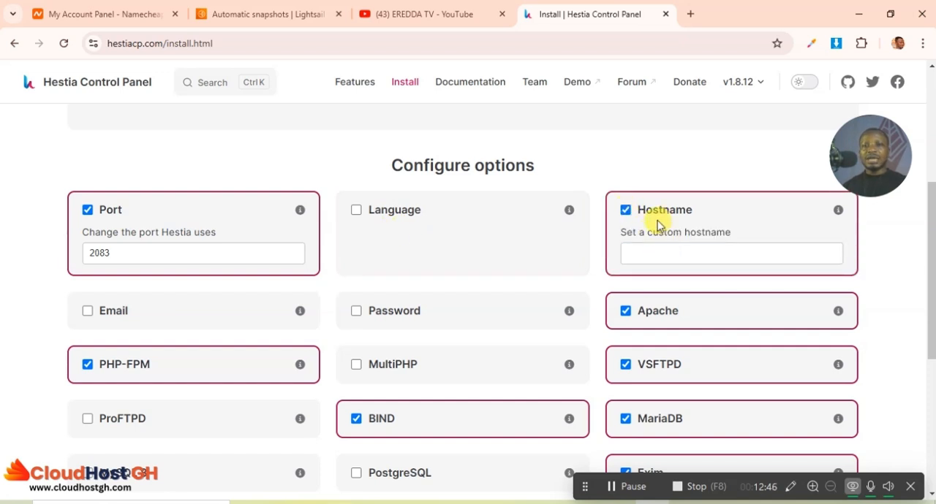
{"action": "left_click", "coordinate": [106, 14]}
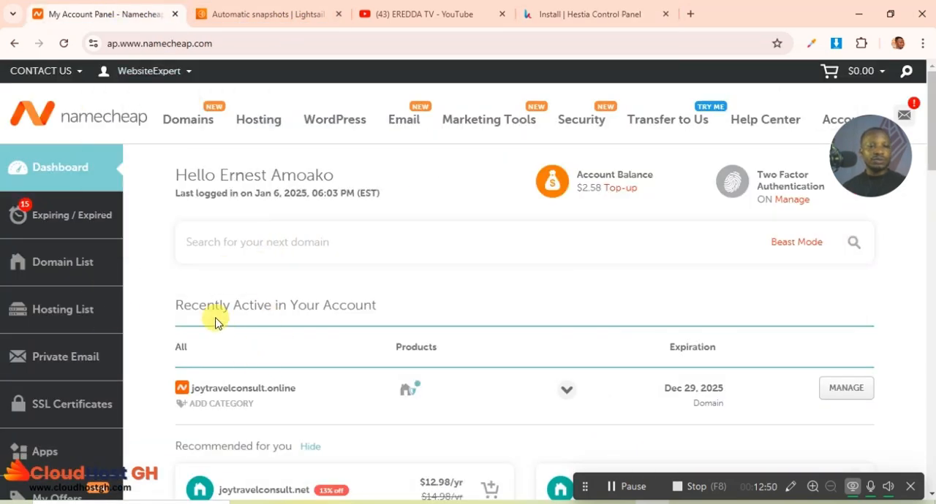
{"action": "left_click", "coordinate": [62, 263]}
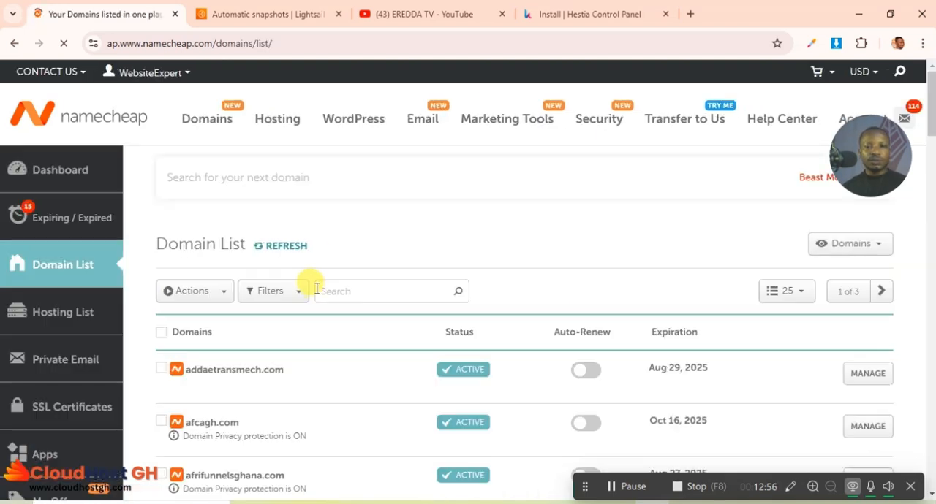
{"action": "left_click", "coordinate": [319, 290]}
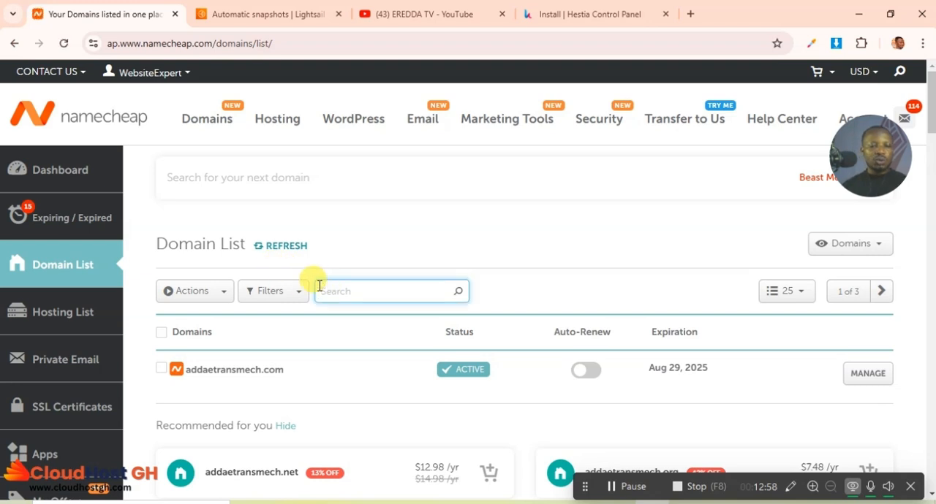
{"action": "type", "text": "q"}
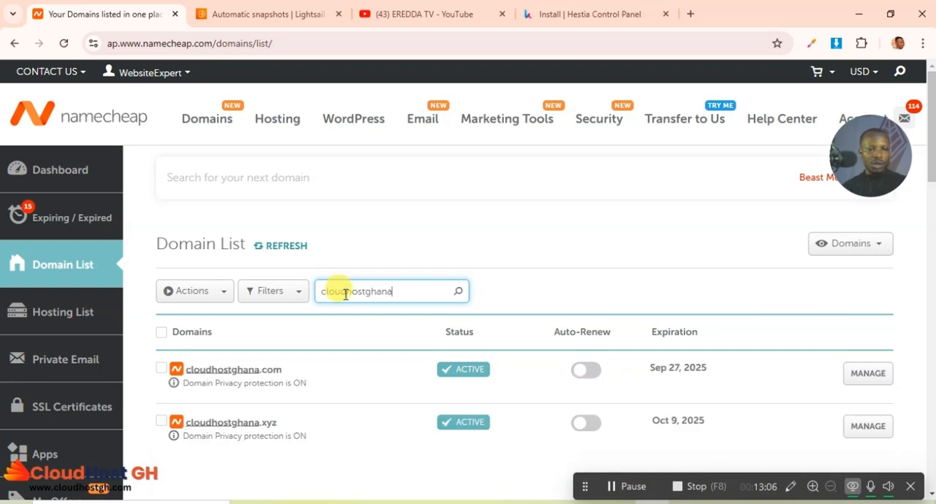
Copy the domain name cloudhostghana.xyz from the filtered domain list
{"action": "scroll", "coordinate": [307, 296], "scroll_direction": "down", "scroll_amount": 2}
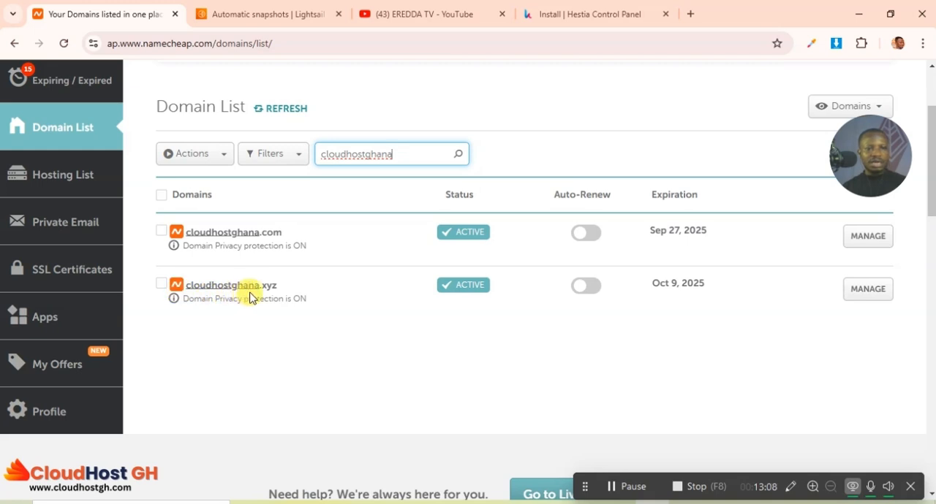
{"action": "left_click", "coordinate": [287, 284]}
{"action": "left_click_drag", "start_coordinate": [287, 285], "coordinate": [183, 292]}
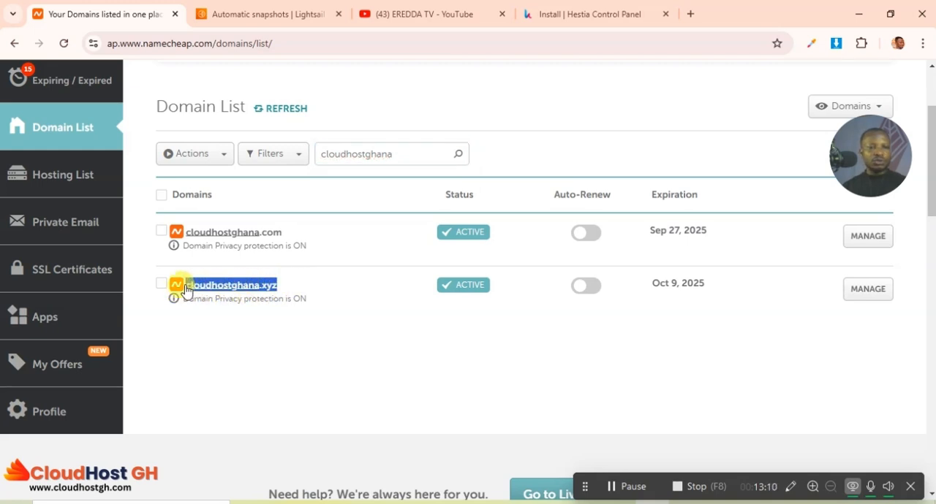
{"action": "right_click", "coordinate": [222, 288]}
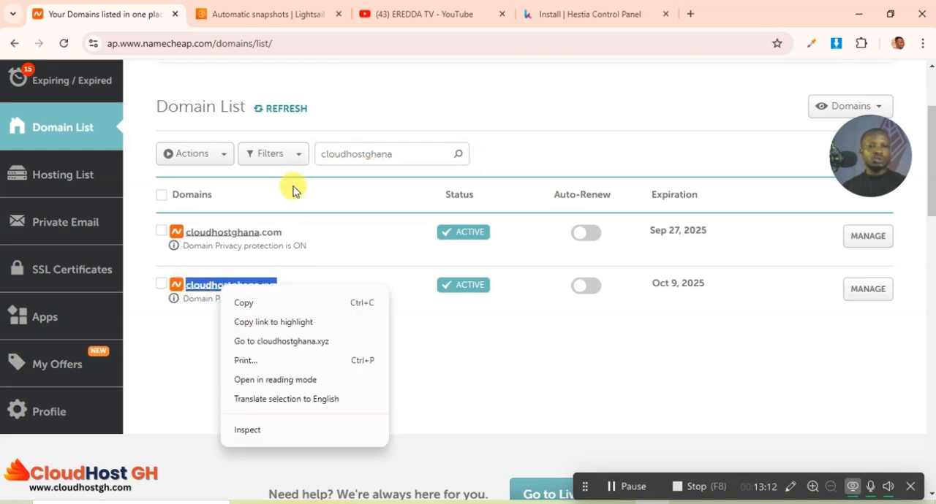
{"action": "left_click", "coordinate": [277, 303]}
Return to the Hestia install page and set the custom hostname to xpanel.cloudhostghana.xyz
{"action": "left_click", "coordinate": [638, 8]}
{"action": "left_click", "coordinate": [646, 255]}
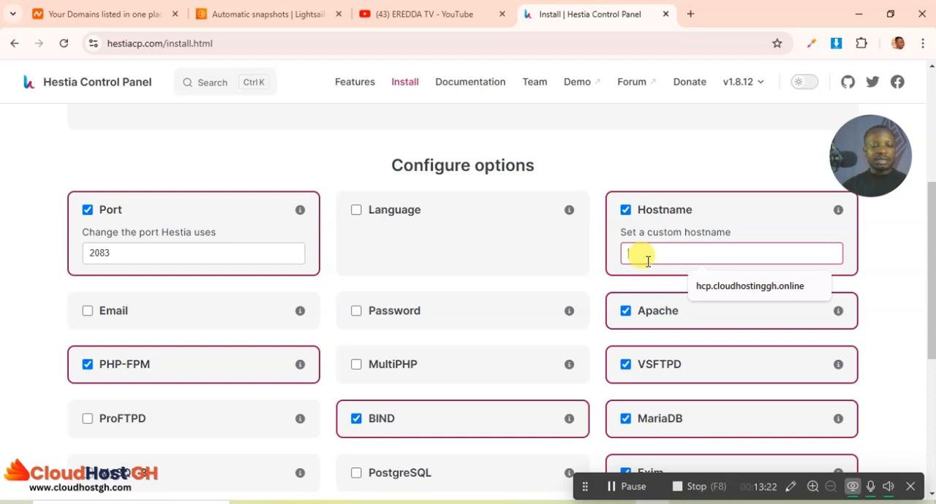
{"action": "type", "text": "panel"}
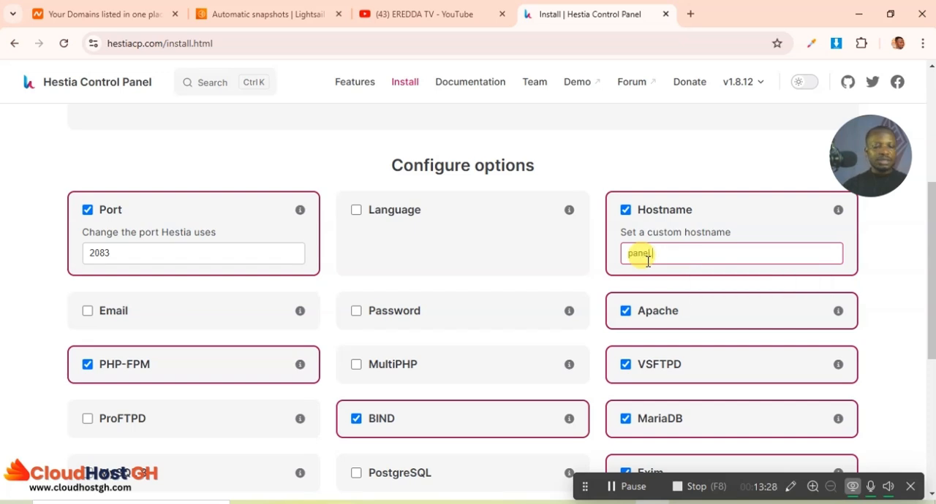
{"action": "key", "text": "ctrl+v"}
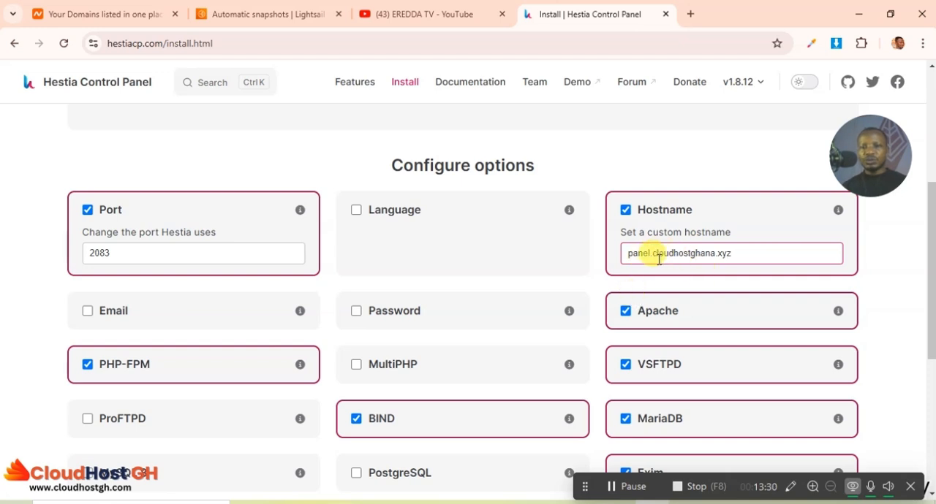
{"action": "key", "text": "BackSpace"}
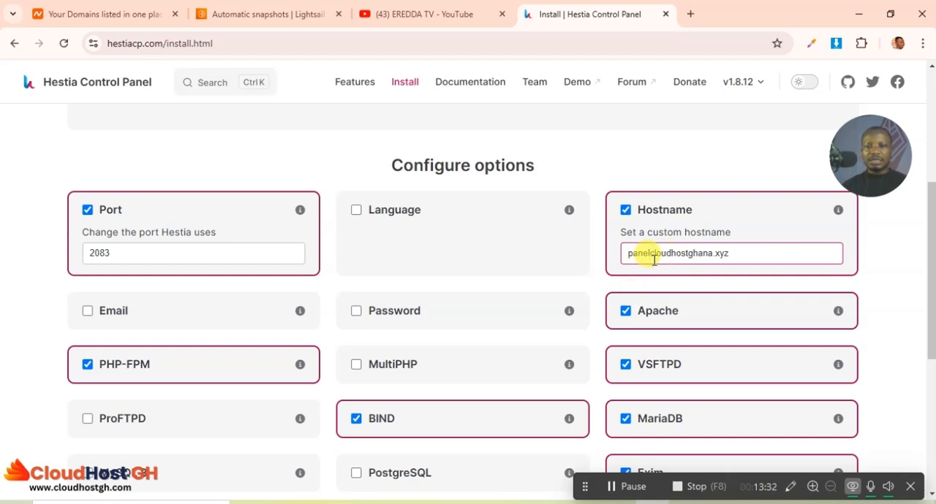
{"action": "type", "text": "."}
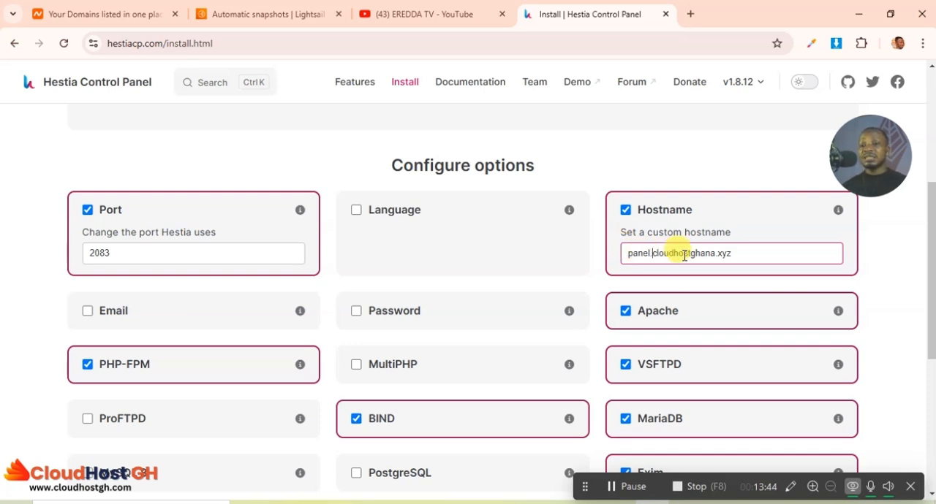
{"action": "left_click", "coordinate": [622, 252]}
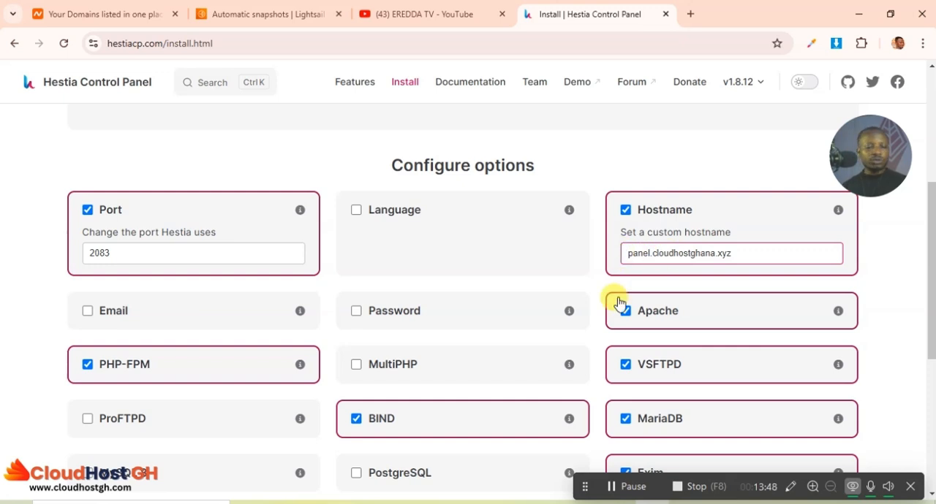
{"action": "type", "text": "x"}
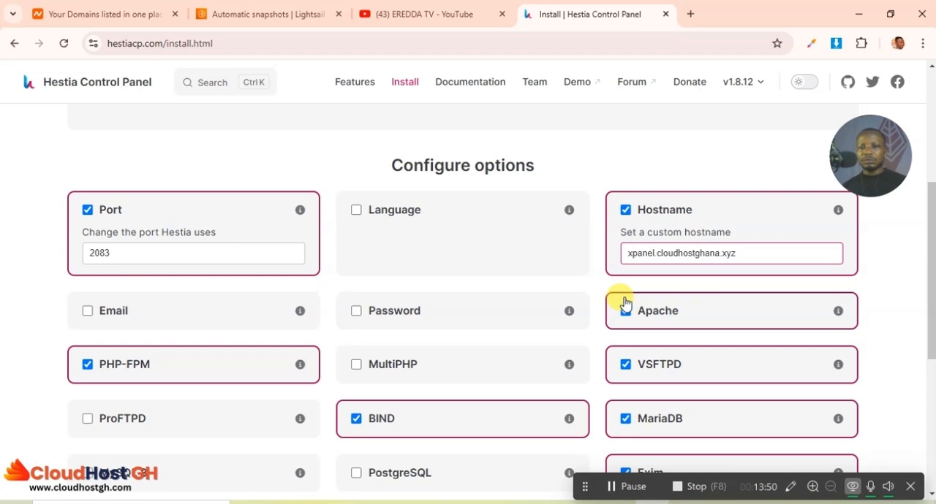
Enable the Password option and enter the admin account password
{"action": "scroll", "coordinate": [777, 285], "scroll_direction": "down", "scroll_amount": 2}
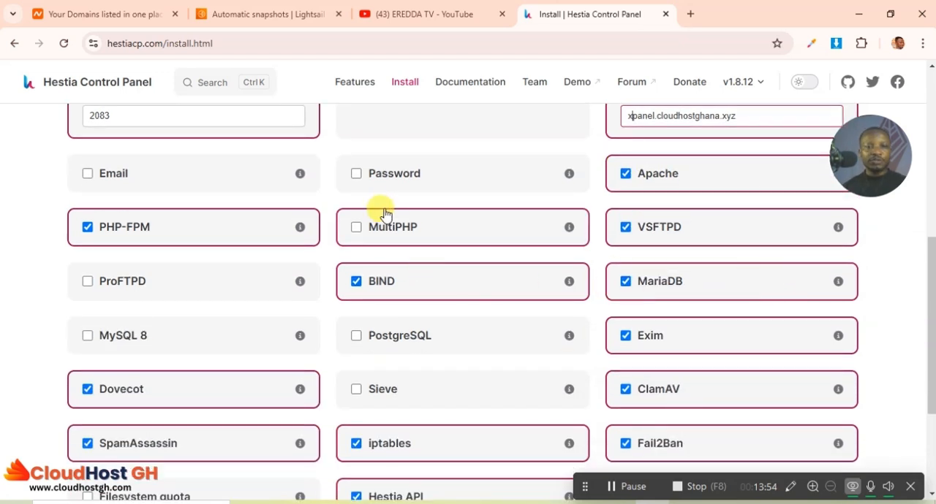
{"action": "left_click", "coordinate": [357, 177]}
{"action": "left_click", "coordinate": [459, 217]}
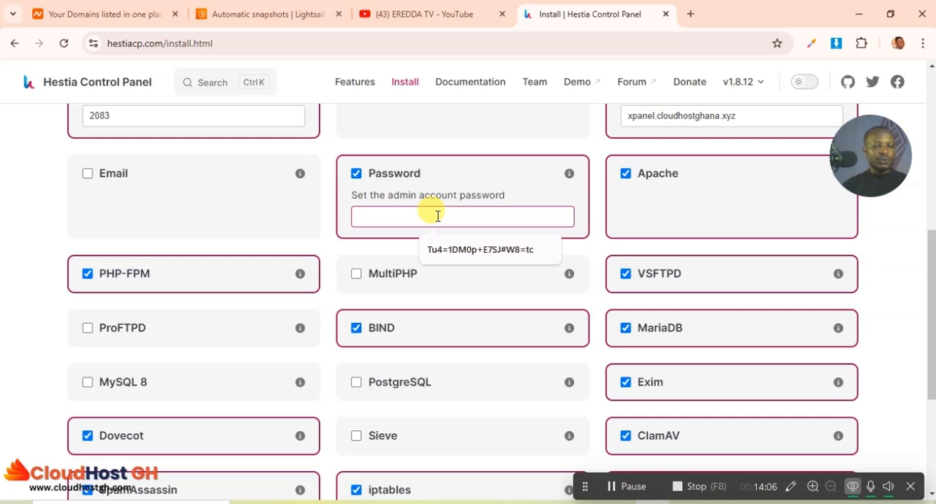
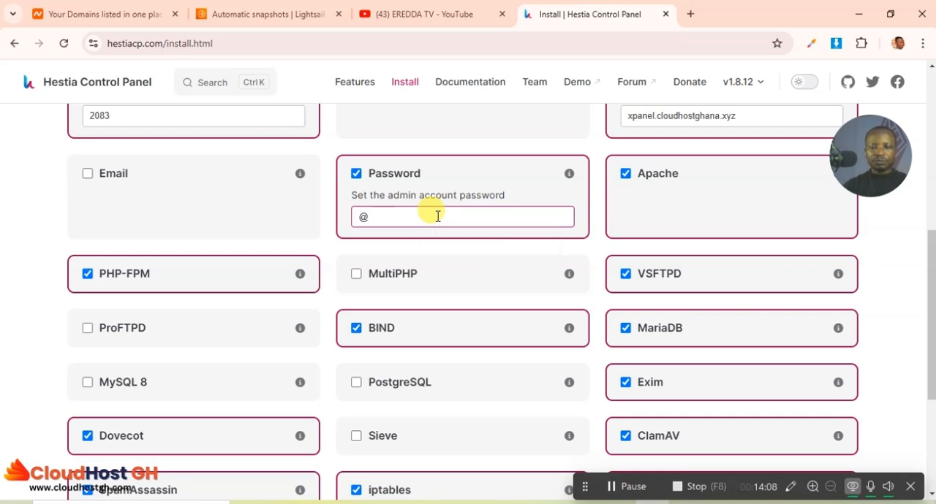
{"action": "key", "text": "BackSpace"}
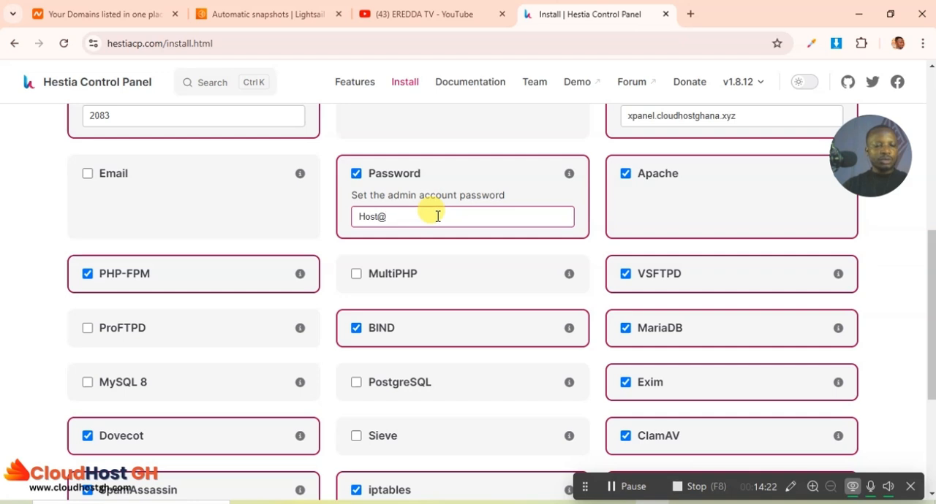
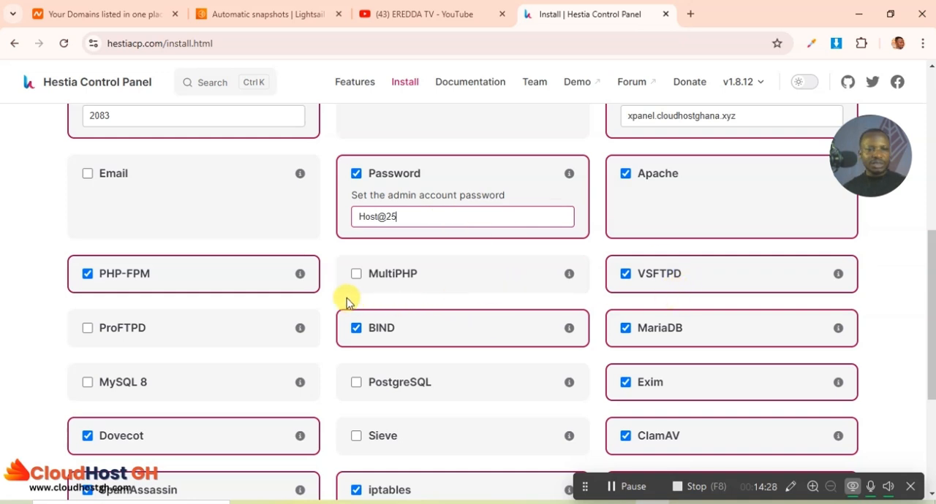
Enable MultiPHP and the Email option, and fill in the admin account email
{"action": "left_click", "coordinate": [354, 274]}
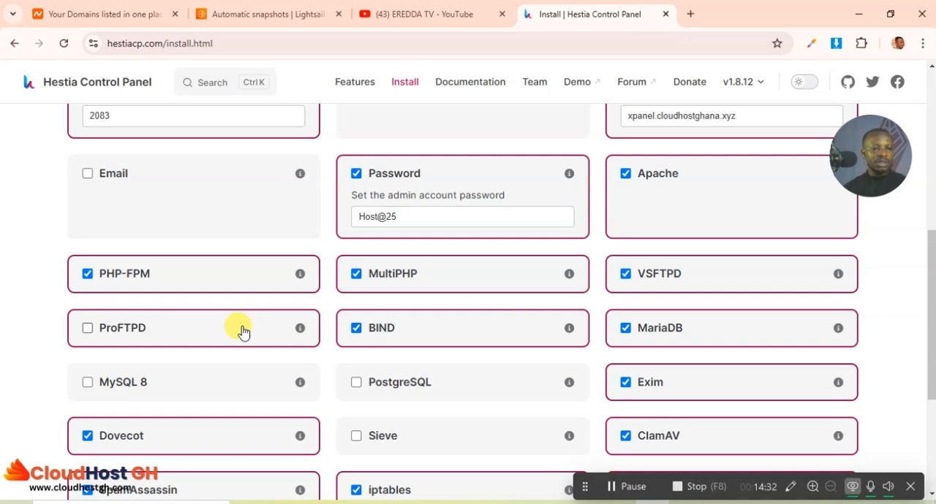
{"action": "scroll", "coordinate": [190, 293], "scroll_direction": "up", "scroll_amount": 2}
{"action": "left_click", "coordinate": [87, 313]}
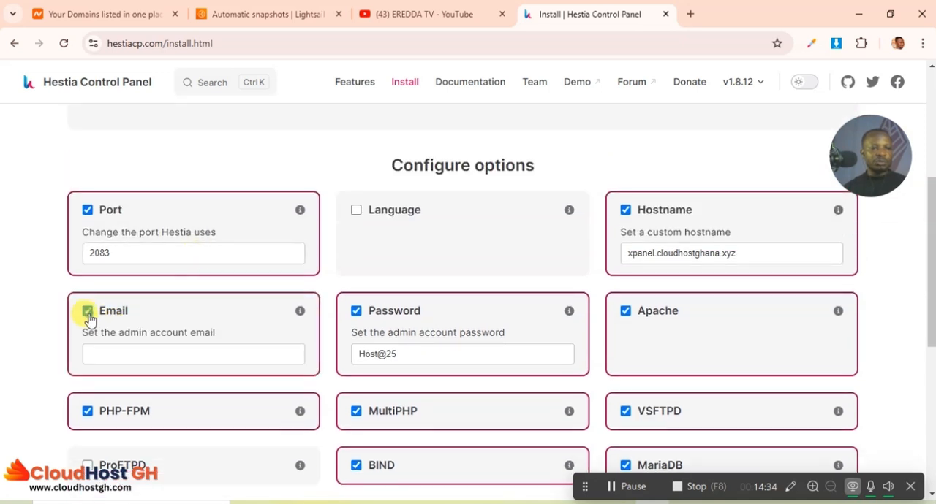
{"action": "left_click", "coordinate": [219, 355]}
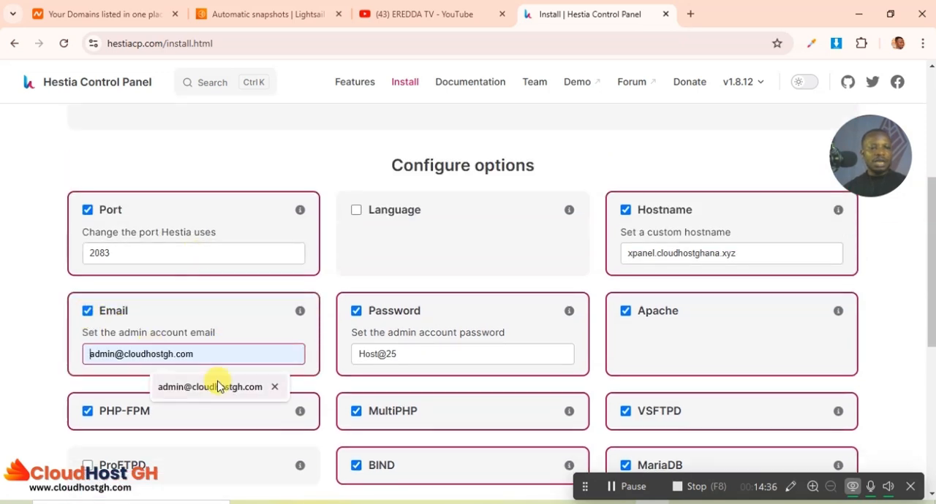
{"action": "left_click", "coordinate": [218, 387]}
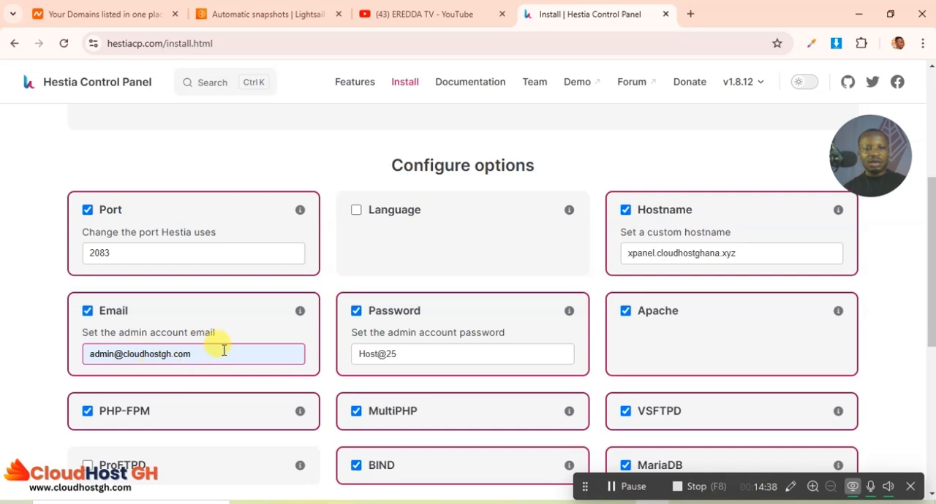
Enable the Filesystem quota and Force installation options for the Hestia install command
{"action": "scroll", "coordinate": [221, 349], "scroll_direction": "down", "scroll_amount": 4}
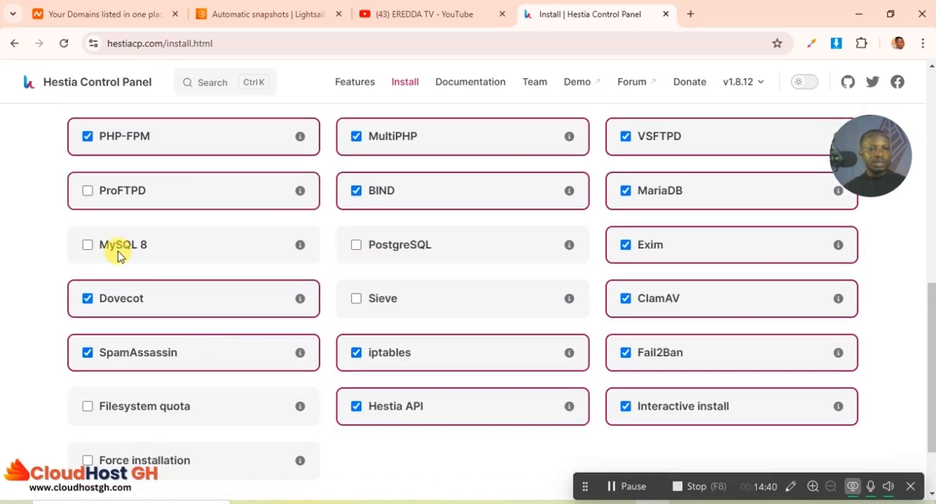
{"action": "scroll", "coordinate": [219, 329], "scroll_direction": "down", "scroll_amount": 1}
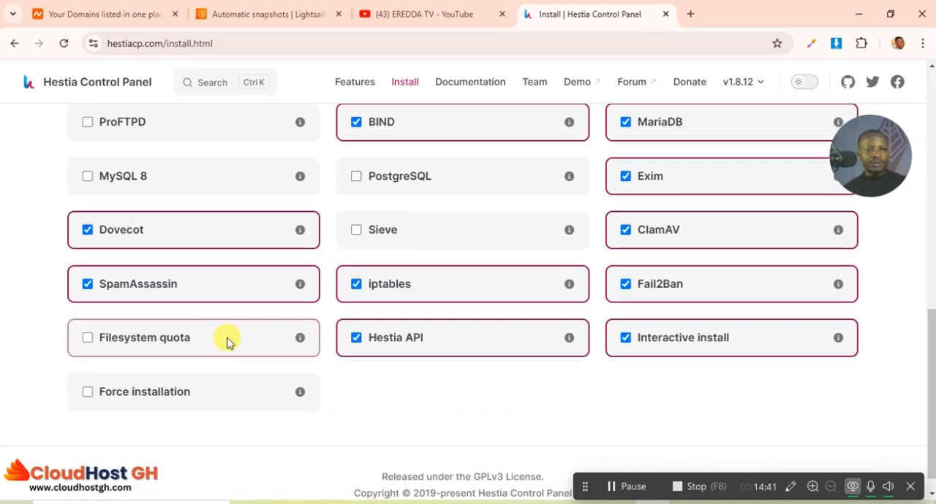
{"action": "left_click", "coordinate": [85, 339]}
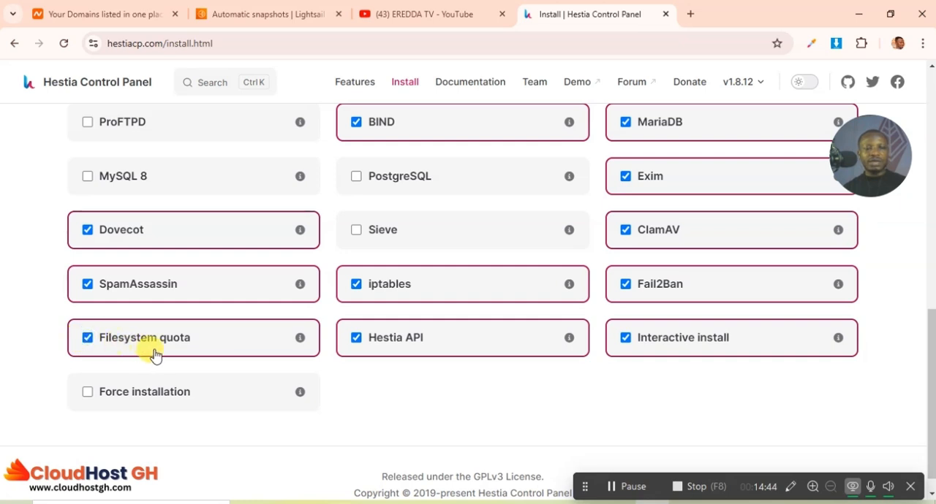
{"action": "left_click", "coordinate": [88, 392]}
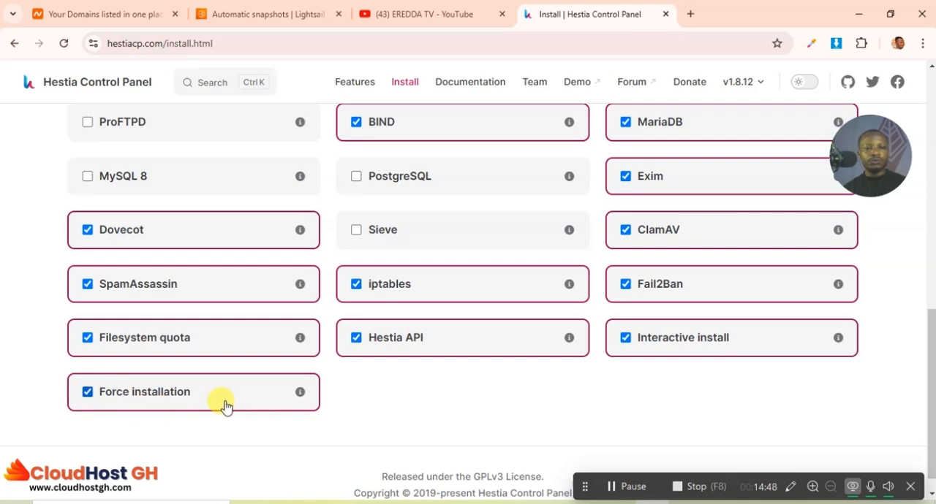
Review the selected install options and the generated script download and install commands
{"action": "scroll", "coordinate": [490, 382], "scroll_direction": "up", "scroll_amount": 1}
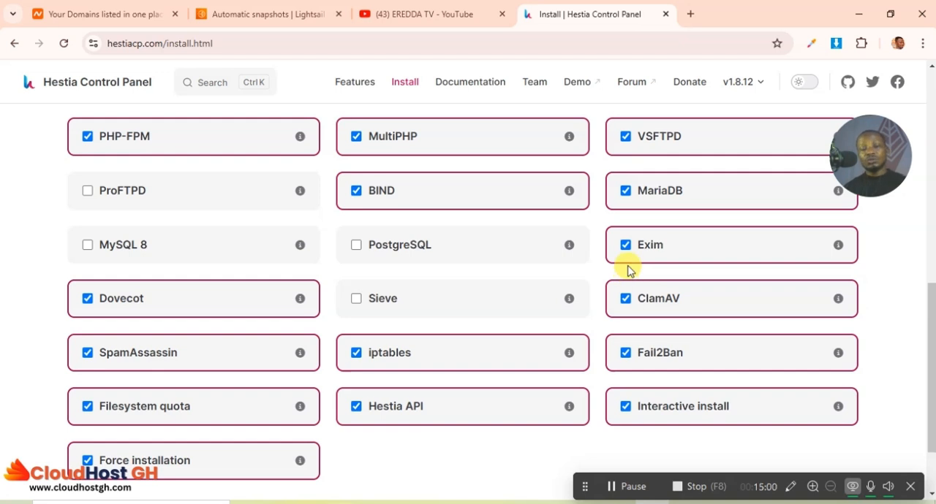
{"action": "scroll", "coordinate": [560, 327], "scroll_direction": "down", "scroll_amount": 1}
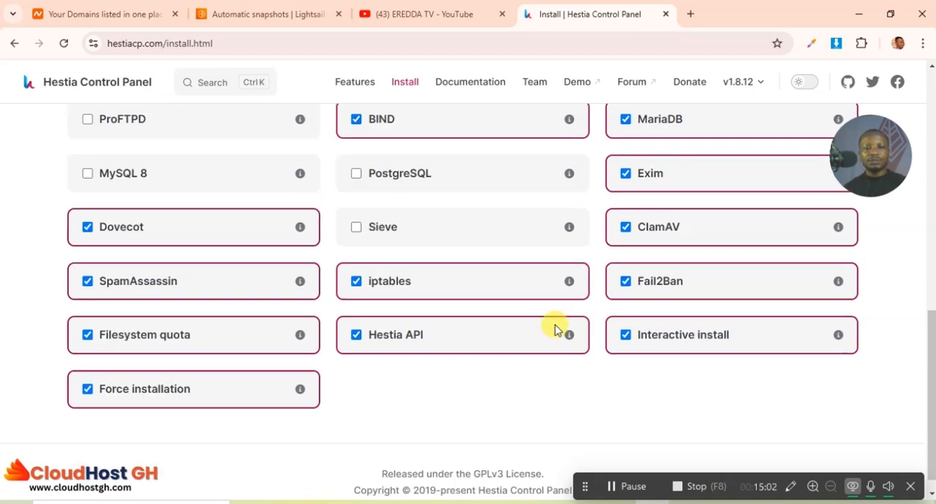
{"action": "scroll", "coordinate": [556, 330], "scroll_direction": "up", "scroll_amount": 7}
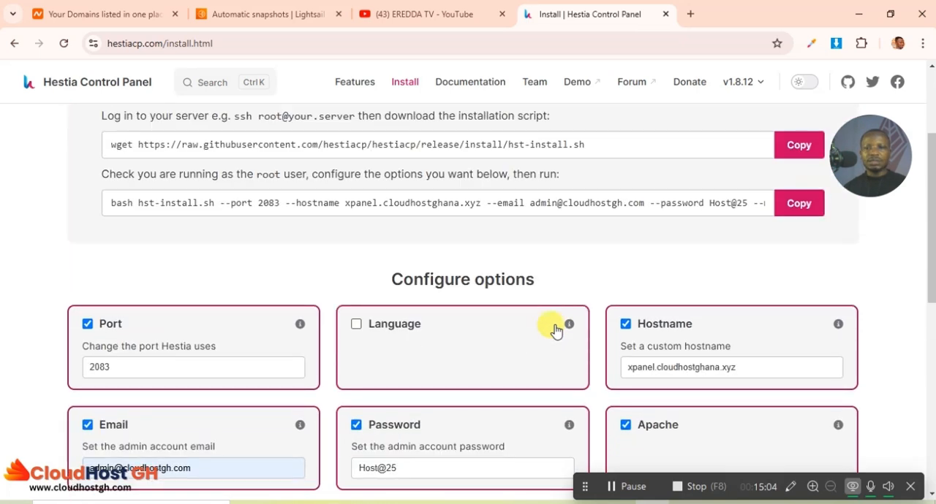
{"action": "scroll", "coordinate": [555, 330], "scroll_direction": "up", "scroll_amount": 1}
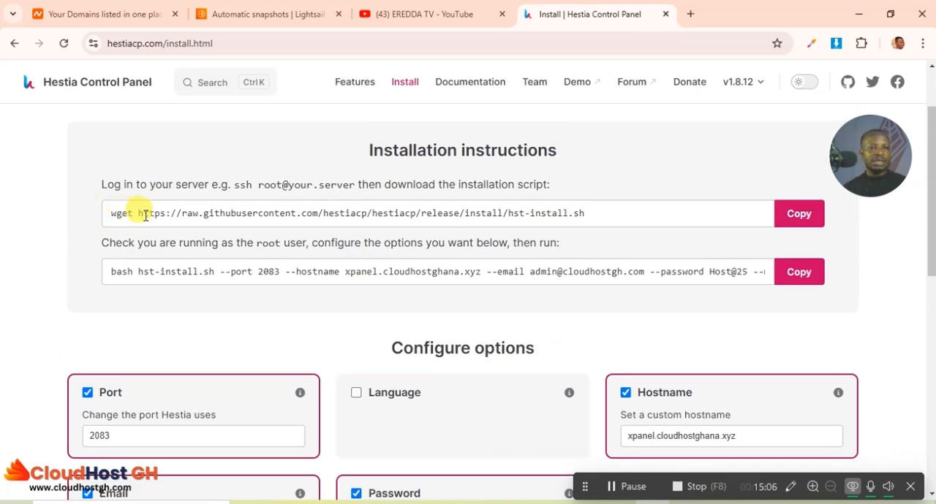
{"action": "scroll", "coordinate": [309, 355], "scroll_direction": "down", "scroll_amount": 1}
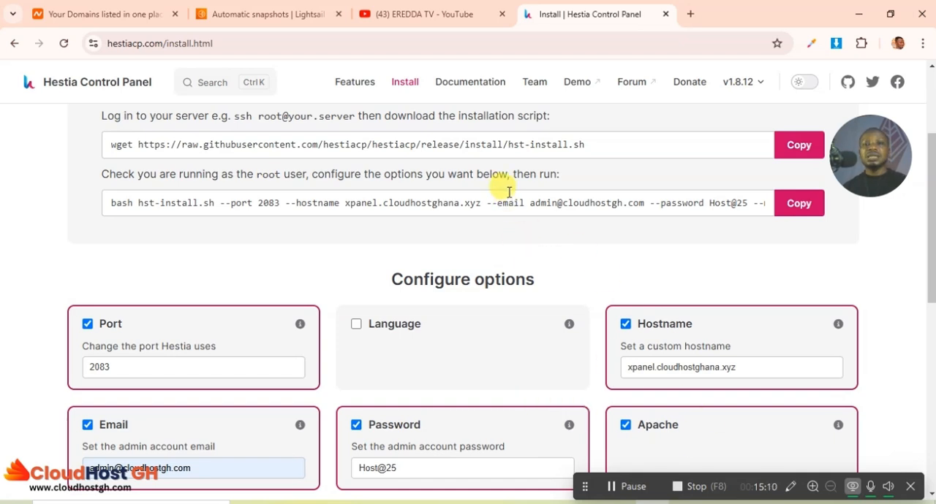
{"action": "scroll", "coordinate": [512, 197], "scroll_direction": "up", "scroll_amount": 1}
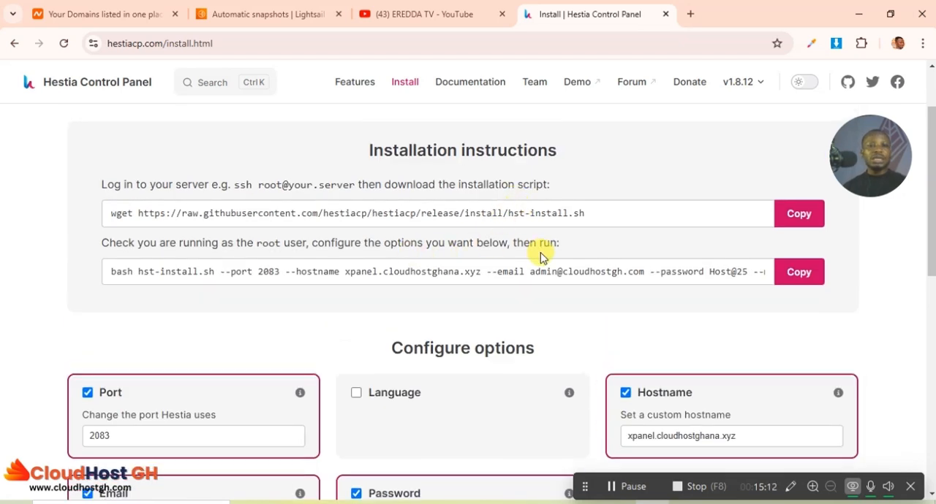
Switch to the Lightsail console and open a browser-based SSH session to the eredda instance
{"action": "left_click", "coordinate": [274, 5]}
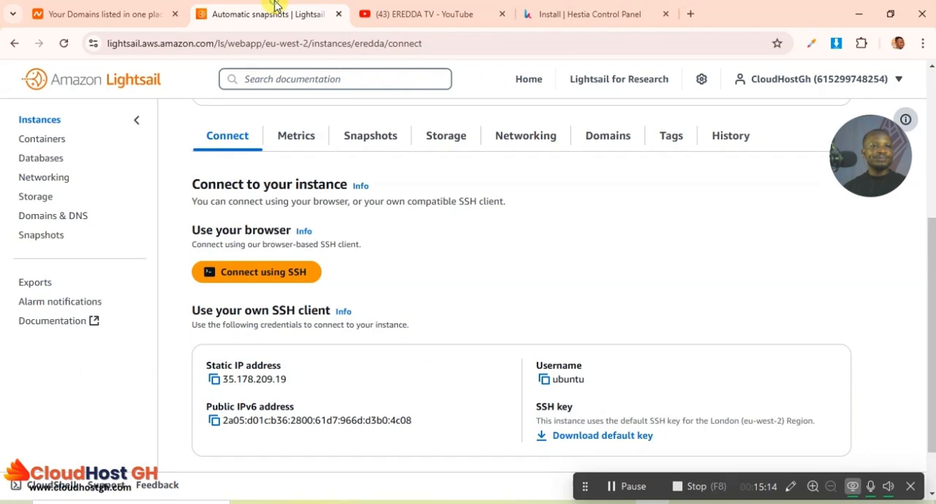
{"action": "scroll", "coordinate": [416, 329], "scroll_direction": "up", "scroll_amount": 2}
{"action": "scroll", "coordinate": [413, 328], "scroll_direction": "up", "scroll_amount": 1}
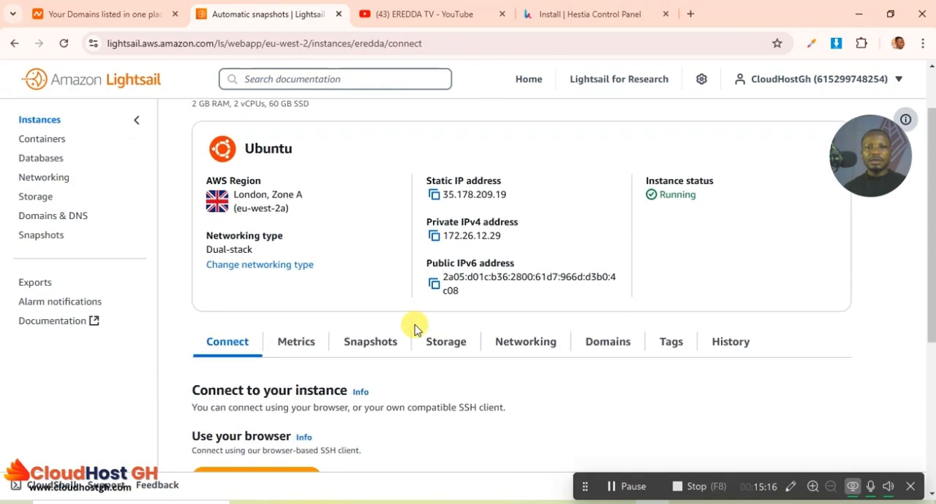
{"action": "scroll", "coordinate": [413, 329], "scroll_direction": "down", "scroll_amount": 3}
{"action": "scroll", "coordinate": [413, 328], "scroll_direction": "up", "scroll_amount": 1}
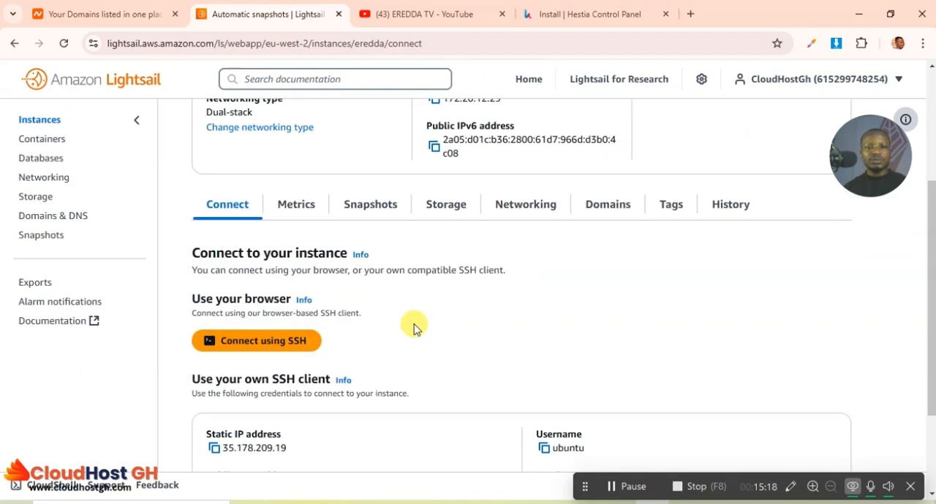
{"action": "scroll", "coordinate": [414, 328], "scroll_direction": "down", "scroll_amount": 2}
{"action": "scroll", "coordinate": [414, 328], "scroll_direction": "up", "scroll_amount": 5}
{"action": "scroll", "coordinate": [413, 328], "scroll_direction": "down", "scroll_amount": 5}
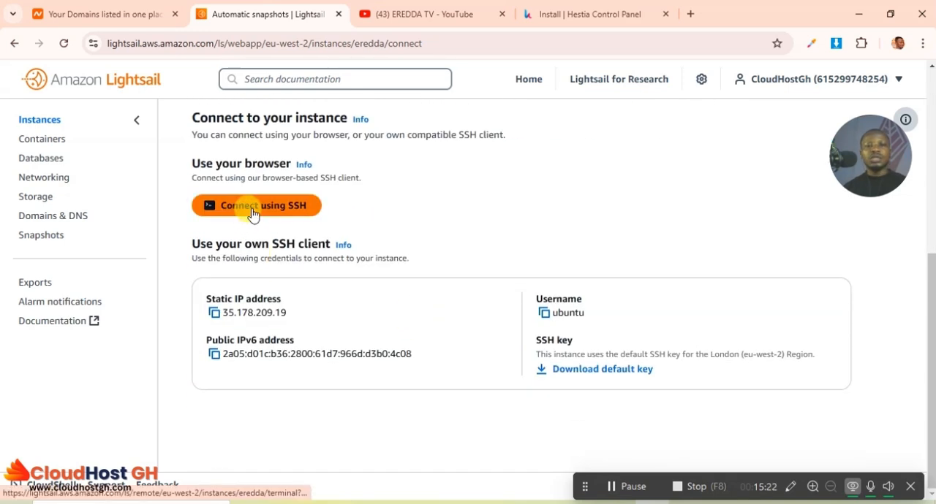
{"action": "left_click", "coordinate": [267, 210]}
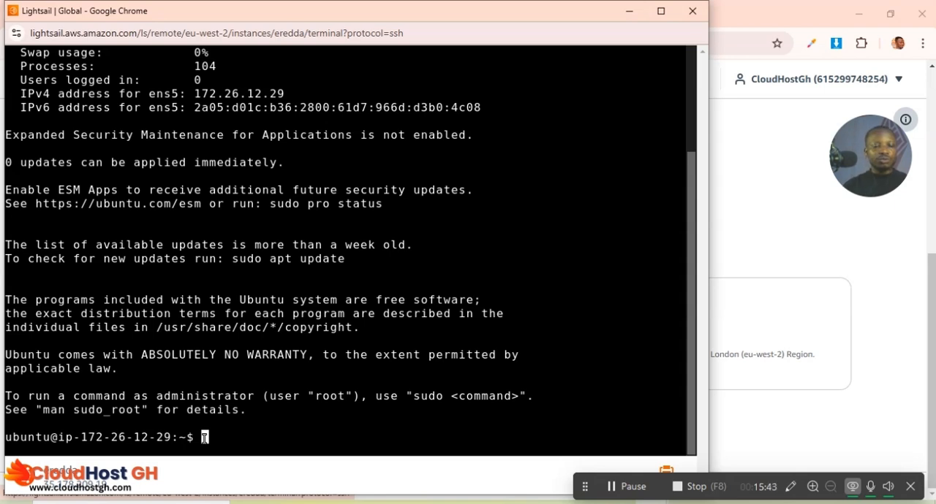
Switch to the root user in the SSH terminal with sudo su -
{"action": "type", "text": "sud"}
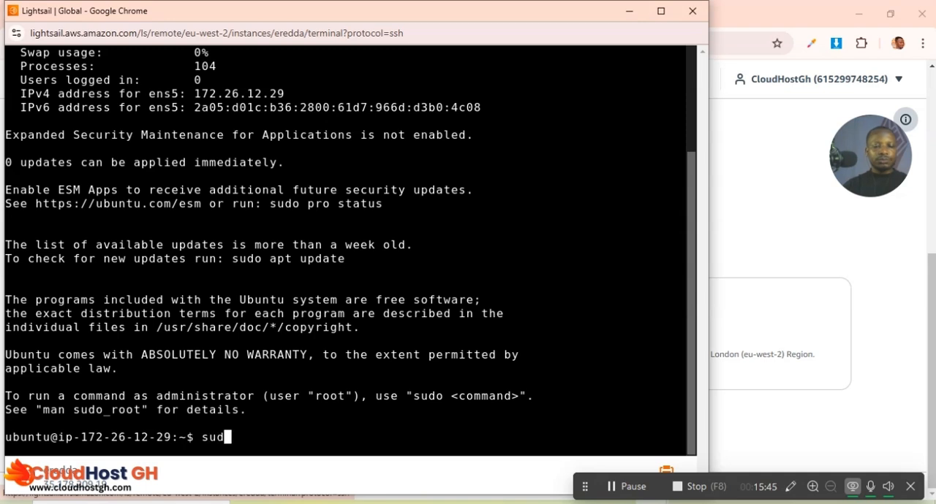
{"action": "type", "text": "o su"}
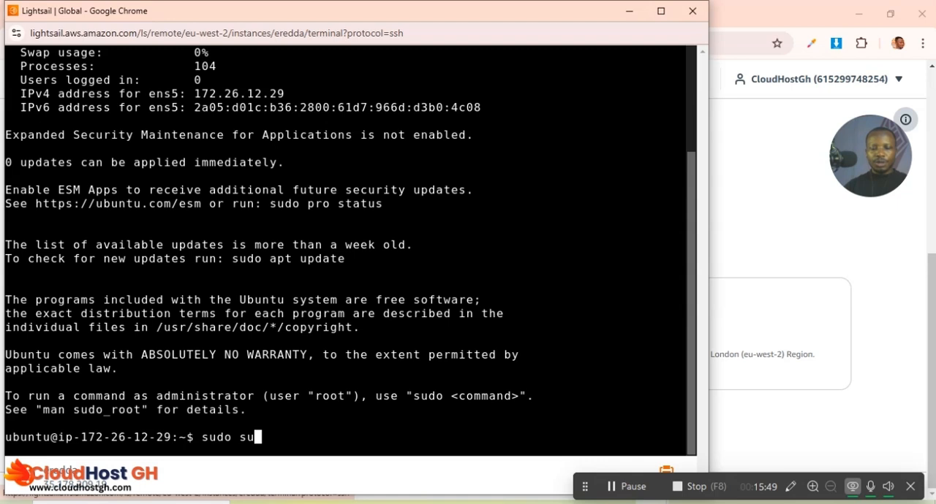
{"action": "type", "text": " -"}
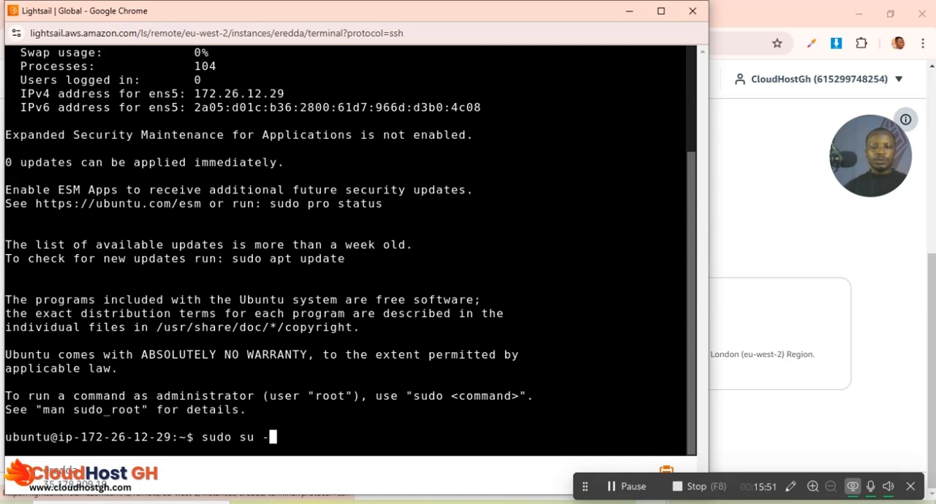
{"action": "key", "text": "Return"}
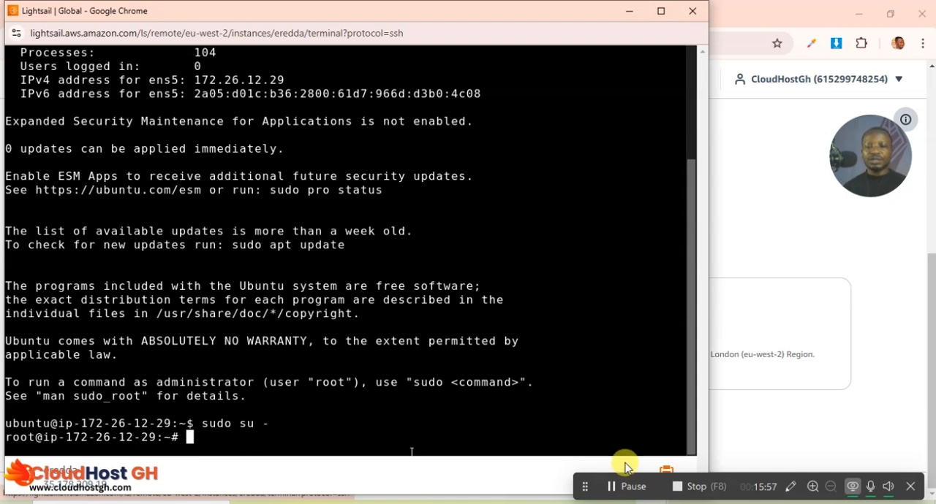
{"action": "left_click", "coordinate": [622, 487]}
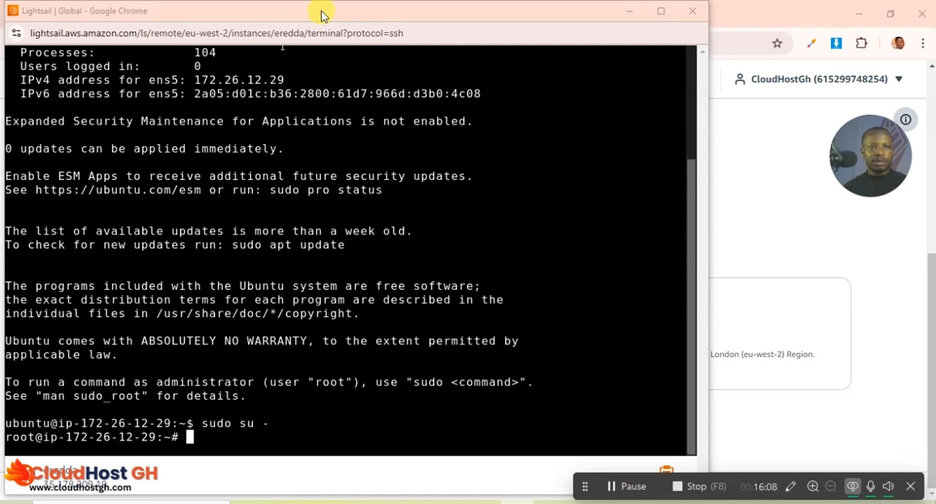
Refresh the server's package lists by running apt update as root
{"action": "left_click_drag", "start_coordinate": [322, 15], "coordinate": [378, 17]}
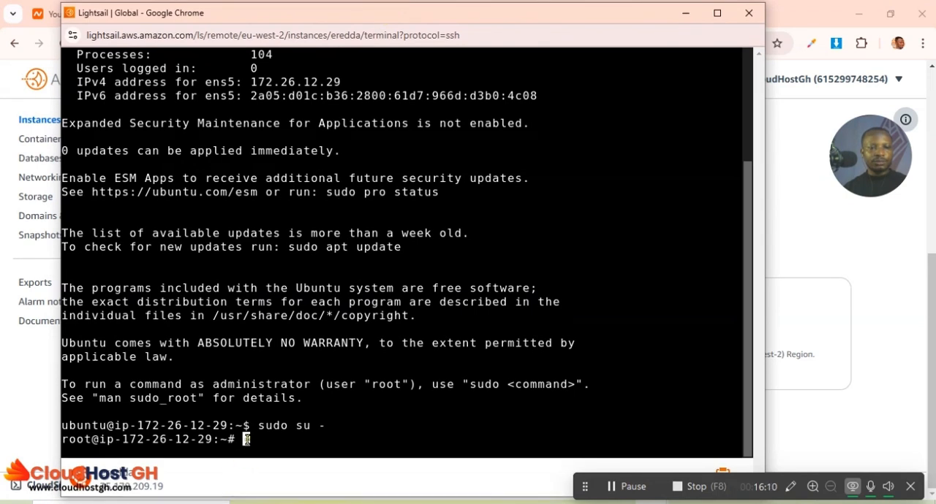
{"action": "type", "text": "a"}
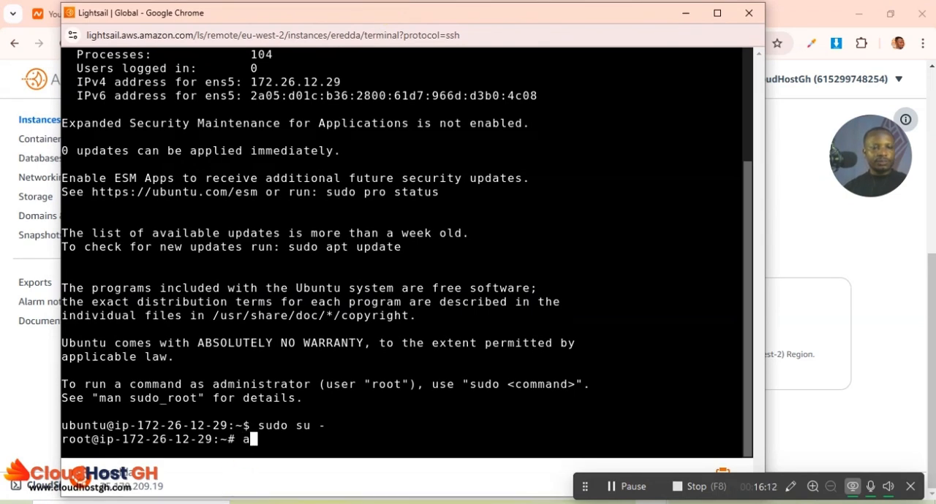
{"action": "type", "text": "pt "}
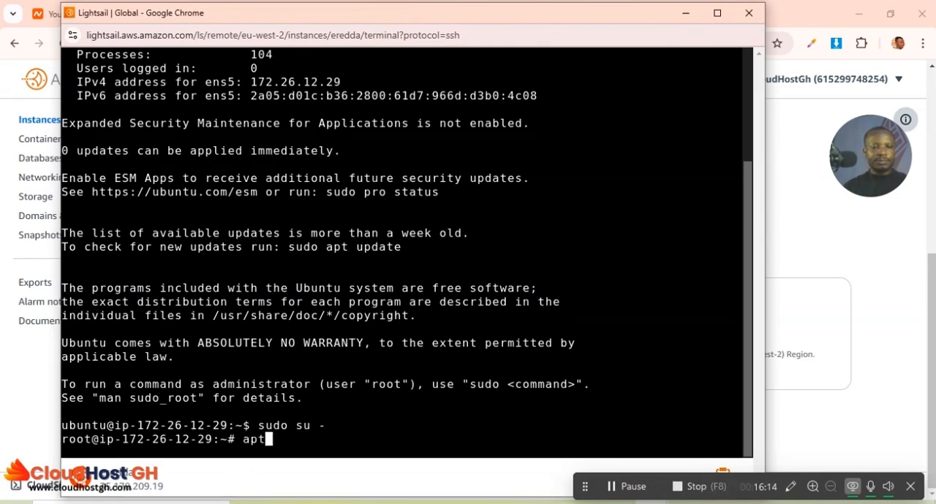
{"action": "type", "text": "up"}
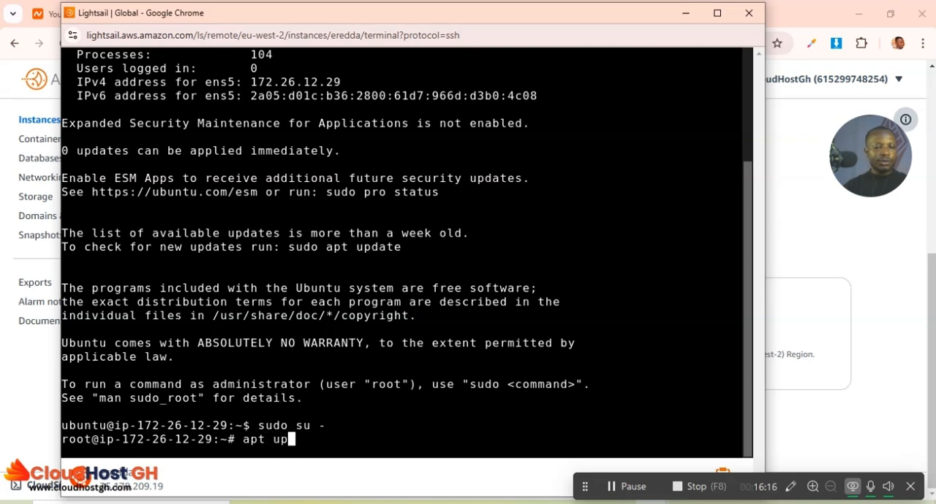
{"action": "type", "text": "date"}
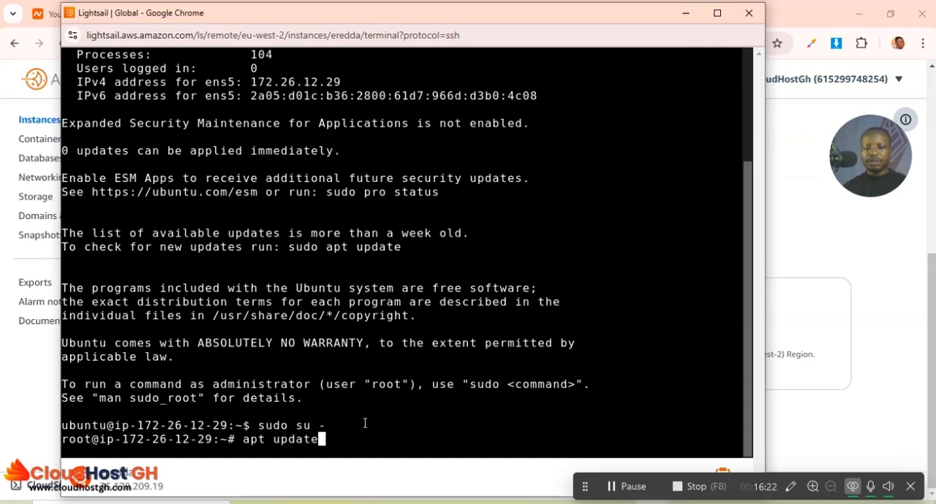
{"action": "key", "text": "Return"}
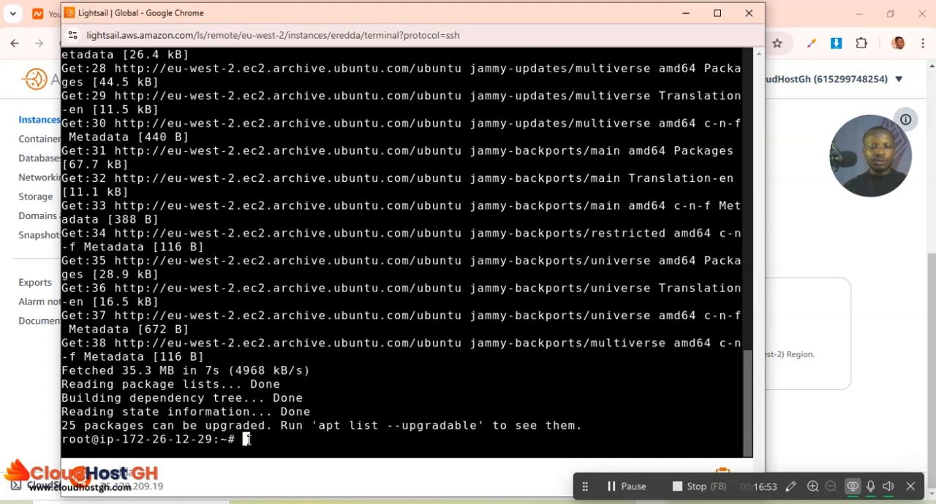
Upgrade the server's installed packages with apt upgrade and agree to continue with the download and installation
{"action": "type", "text": "apt up"}
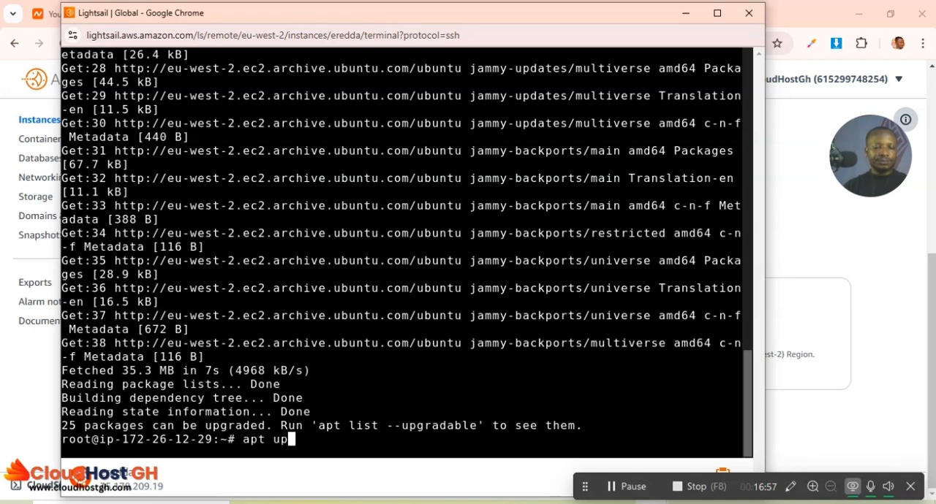
{"action": "type", "text": "grade"}
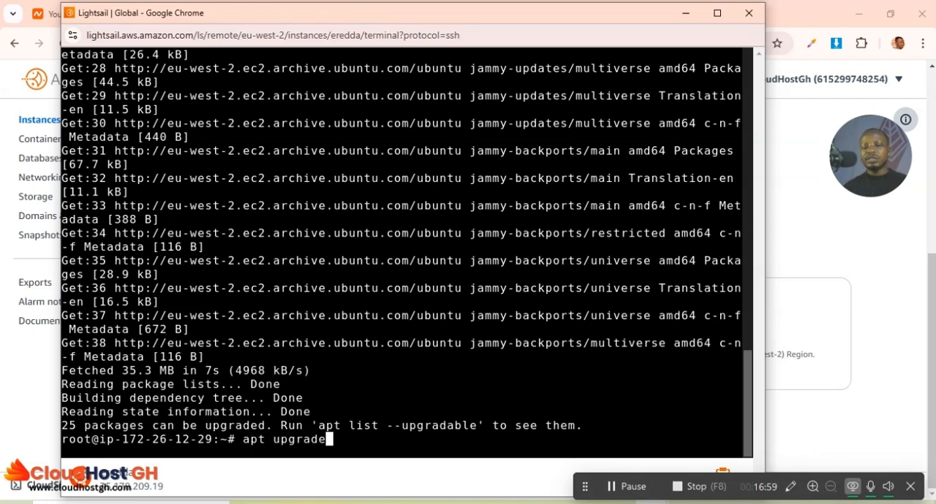
{"action": "key", "text": "Return"}
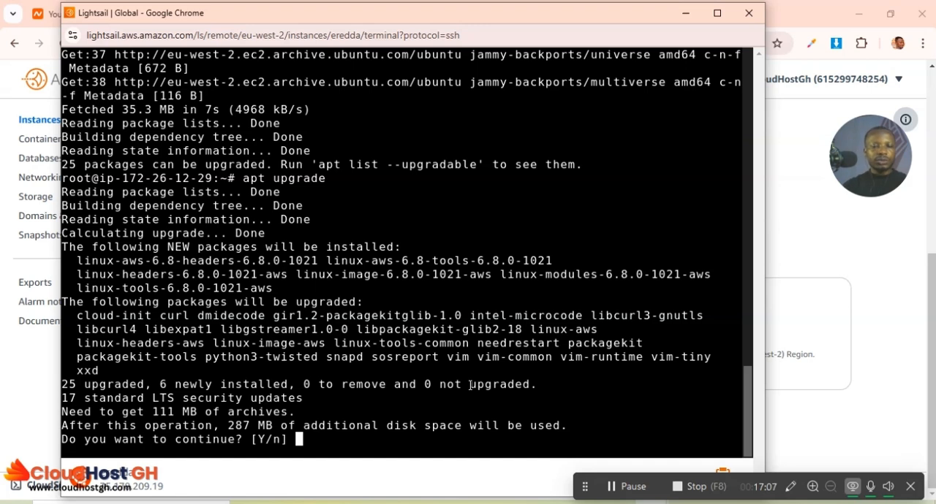
{"action": "type", "text": "y"}
{"action": "key", "text": "Return"}
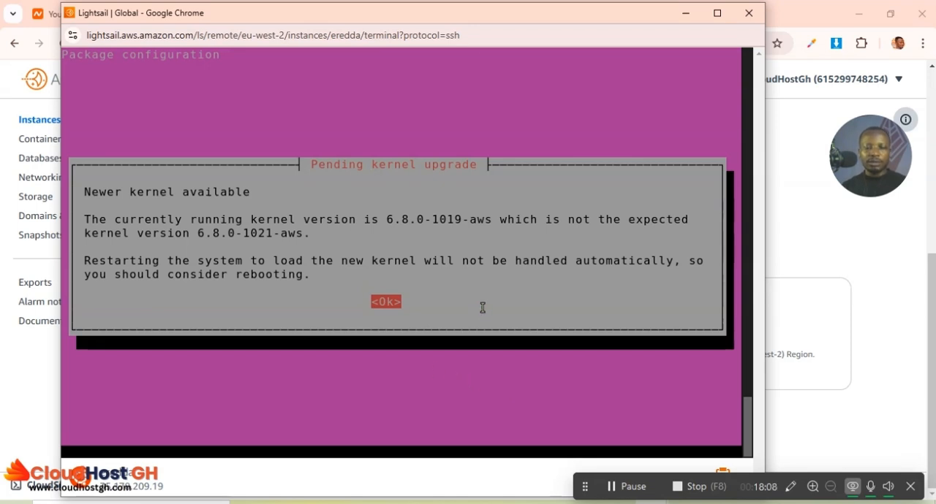
Acknowledge the pending kernel upgrade notice and accept the default service restart selection, with only polkit.service marked
{"action": "key", "text": "Return"}
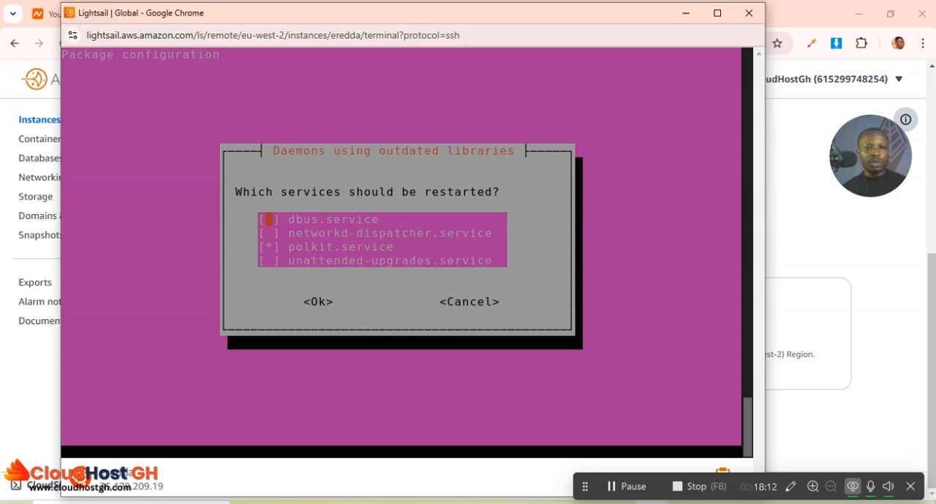
{"action": "key", "text": "Down"}
{"action": "key", "text": "Down"}
{"action": "key", "text": "Down"}
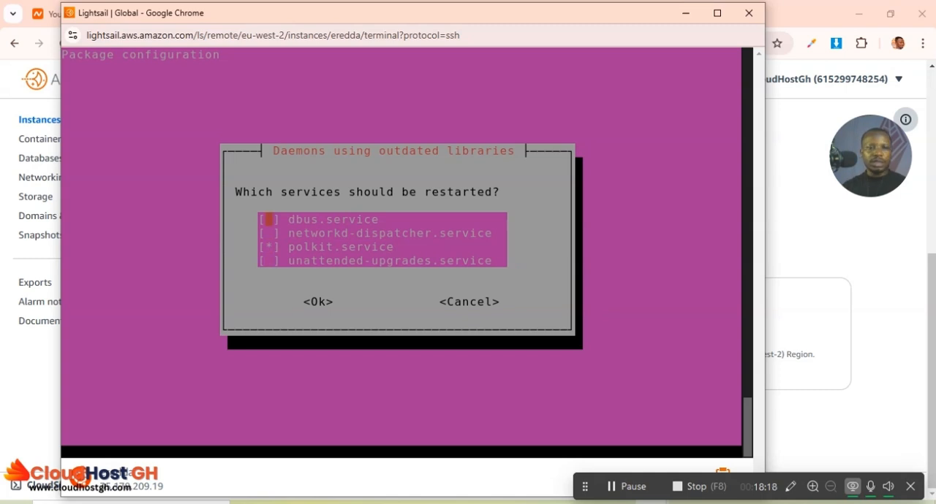
{"action": "key", "text": "Return"}
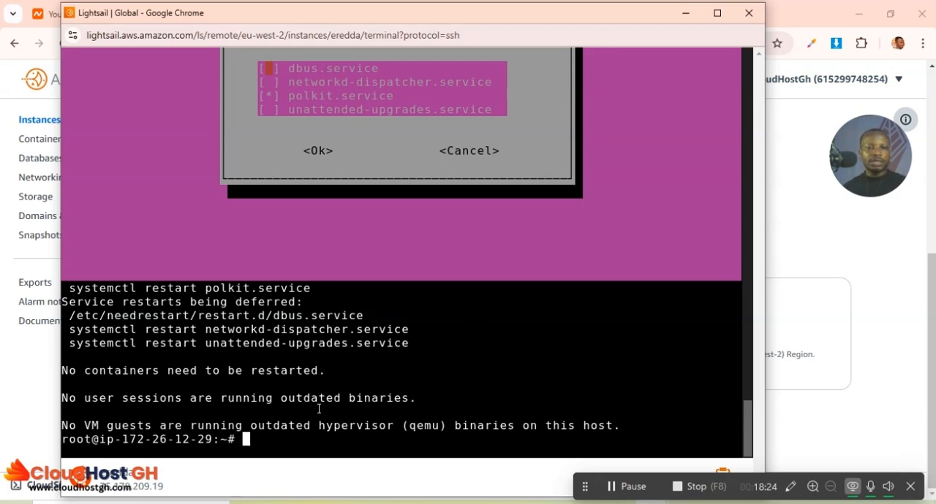
Reboot the server from the root shell and close the SSH terminal window
{"action": "type", "text": "re"}
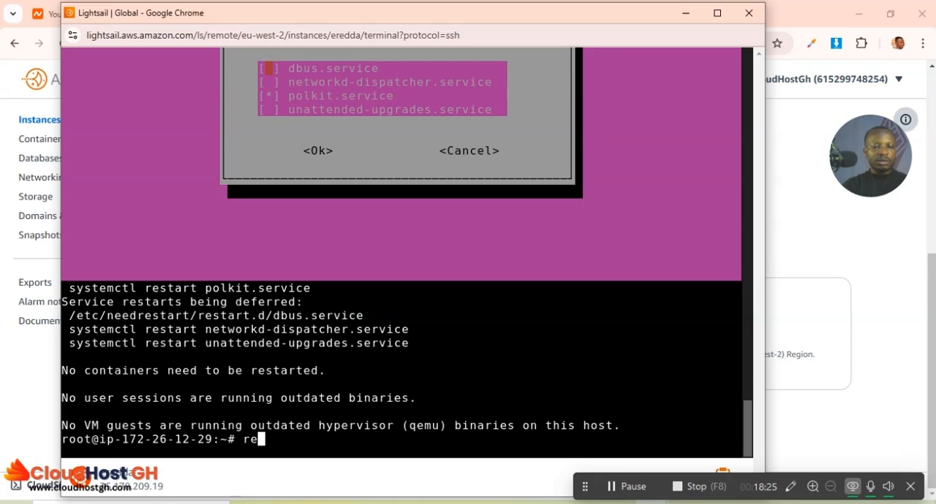
{"action": "type", "text": "boot"}
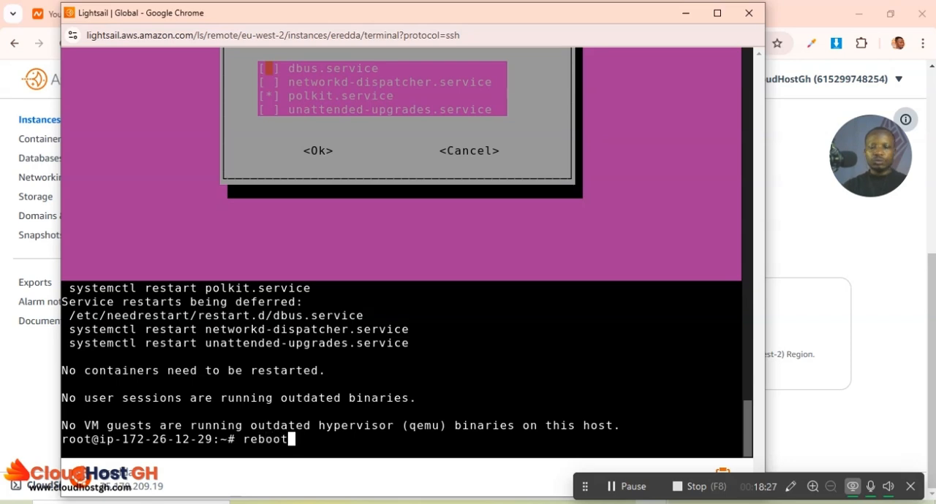
{"action": "key", "text": "Return"}
{"action": "left_click", "coordinate": [401, 171]}
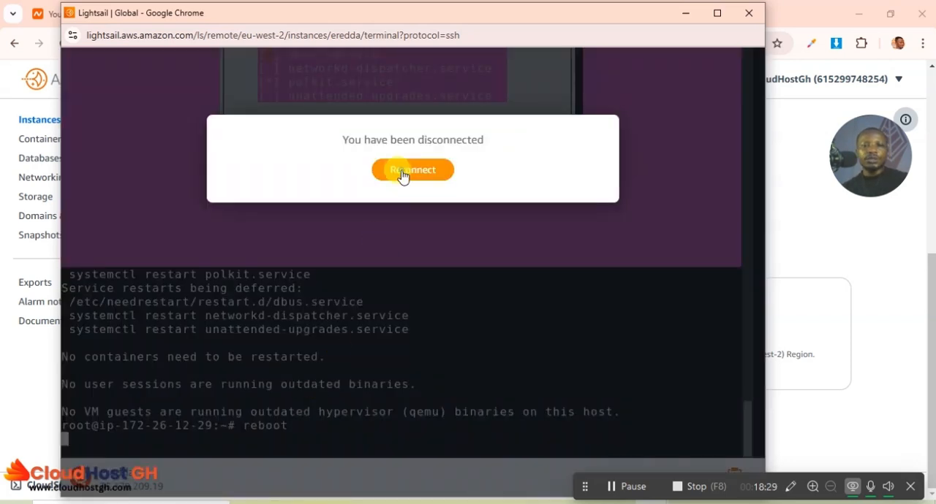
{"action": "left_click", "coordinate": [753, 17]}
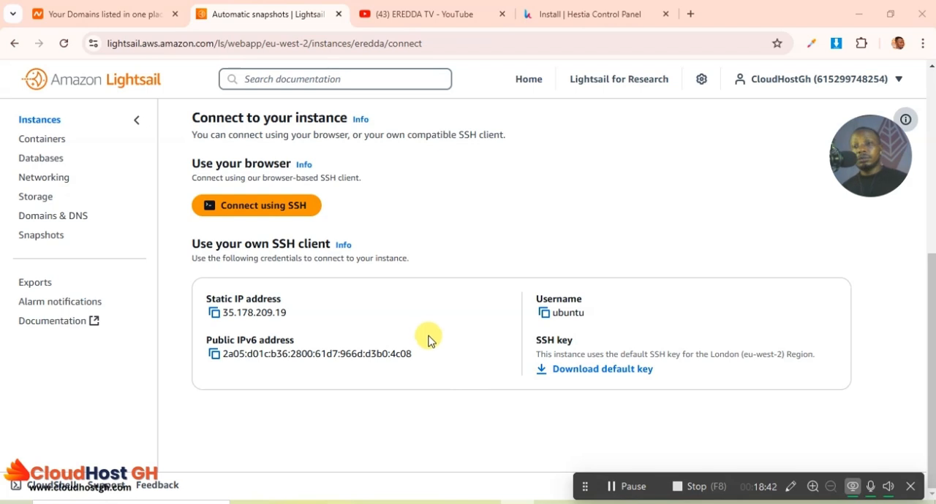
Reconnect to the eredda instance over browser-based SSH and switch to the root user with sudo su -
{"action": "left_click", "coordinate": [263, 207]}
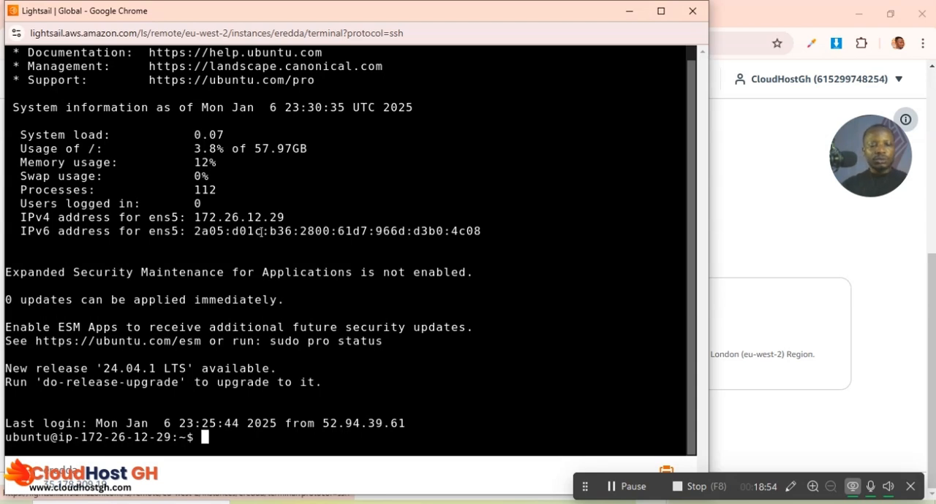
{"action": "type", "text": "sudo "}
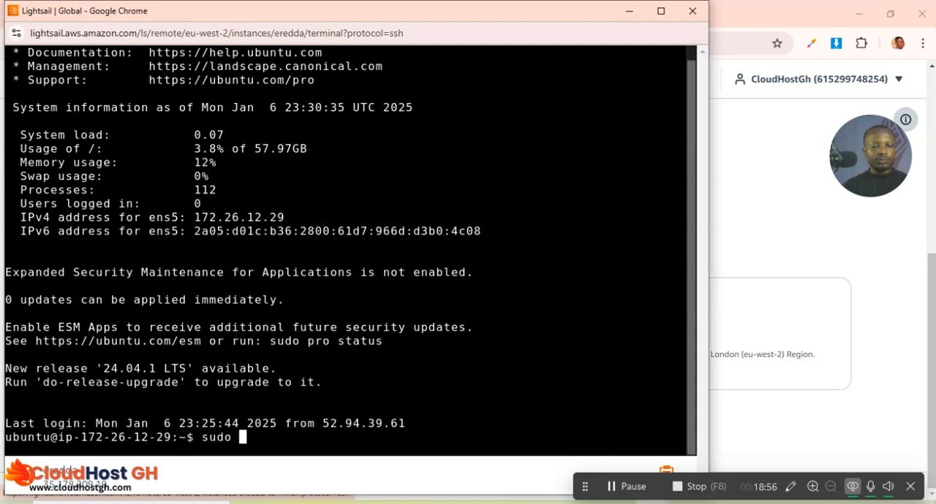
{"action": "type", "text": "su -"}
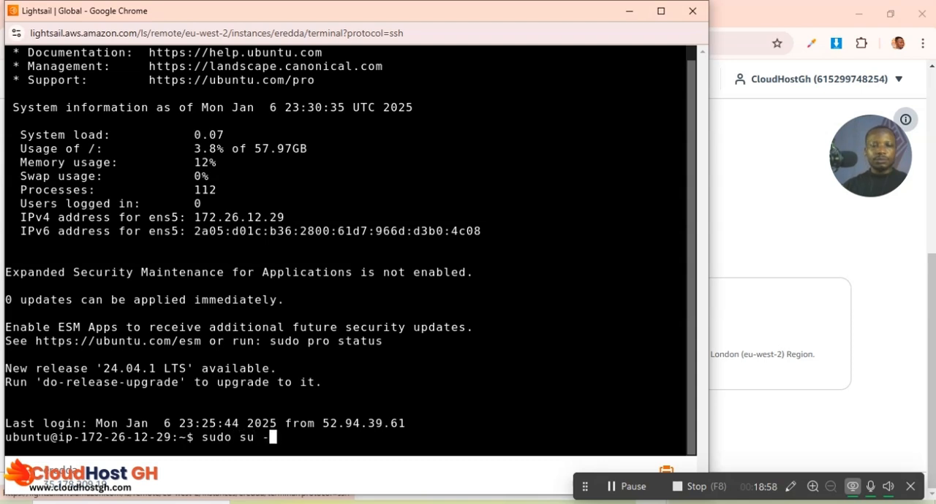
{"action": "key", "text": "Return"}
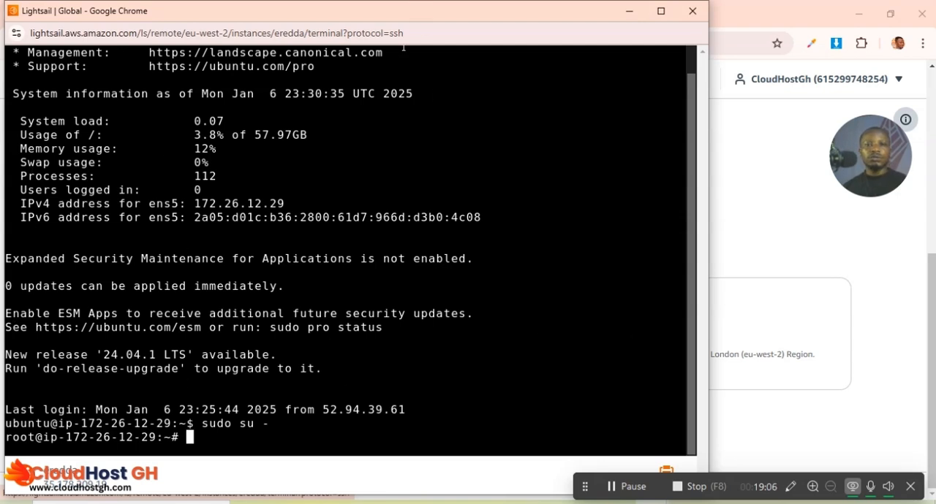
Copy the wget command for hst-install.sh from the Hestia install page and run it in the root SSH terminal
{"action": "left_click_drag", "start_coordinate": [426, 13], "coordinate": [459, 65]}
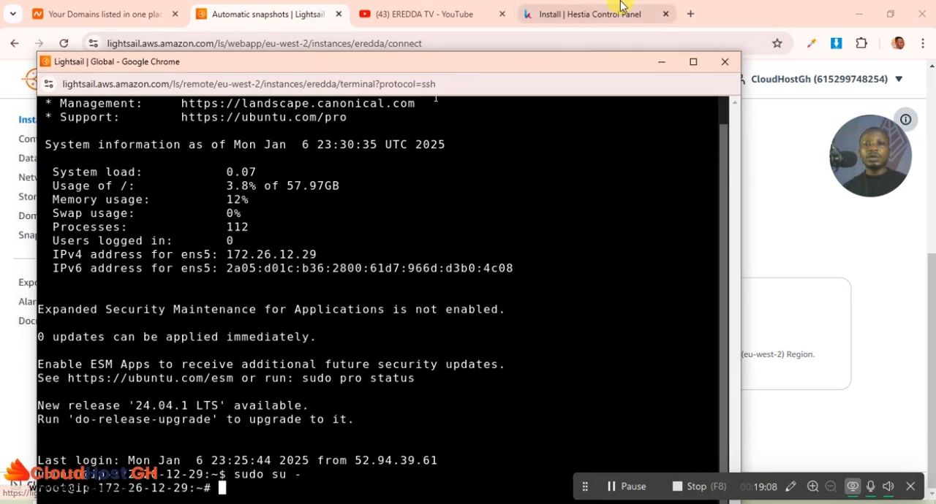
{"action": "left_click", "coordinate": [589, 14]}
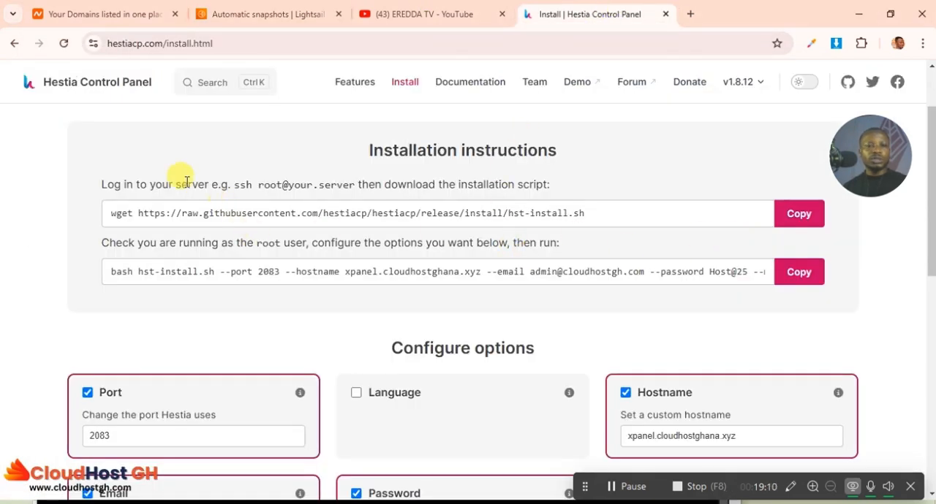
{"action": "left_click", "coordinate": [804, 217]}
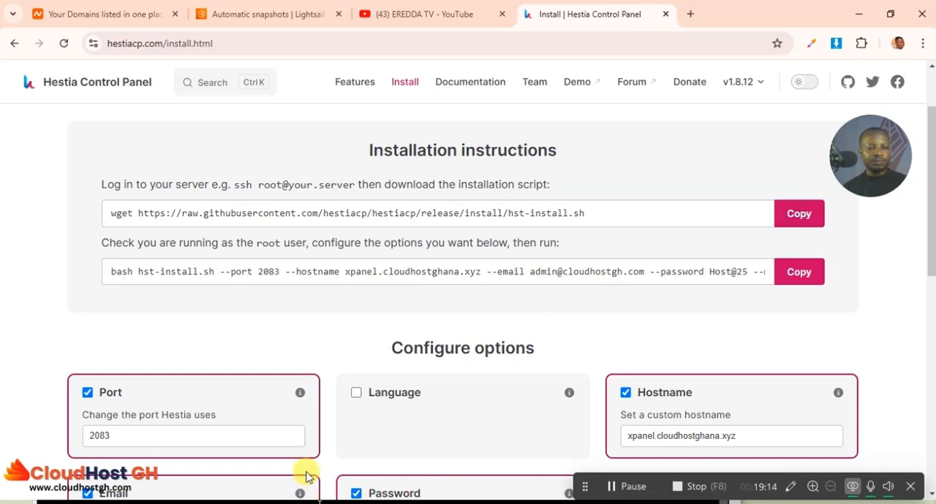
{"action": "left_click", "coordinate": [495, 502]}
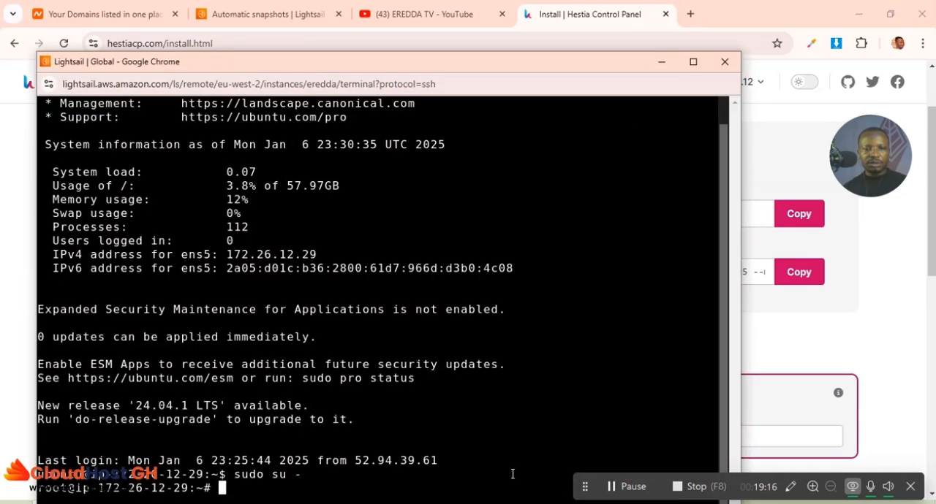
{"action": "left_click_drag", "start_coordinate": [492, 62], "coordinate": [516, 11]}
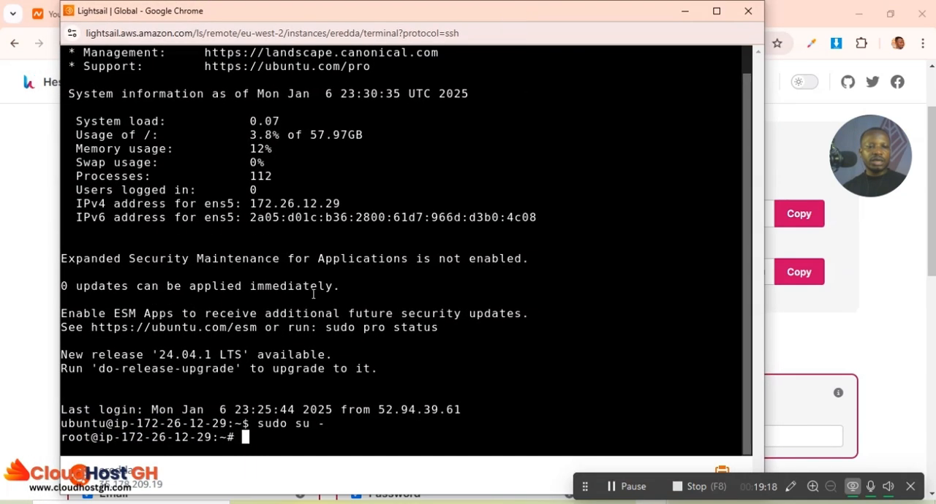
{"action": "right_click", "coordinate": [245, 438]}
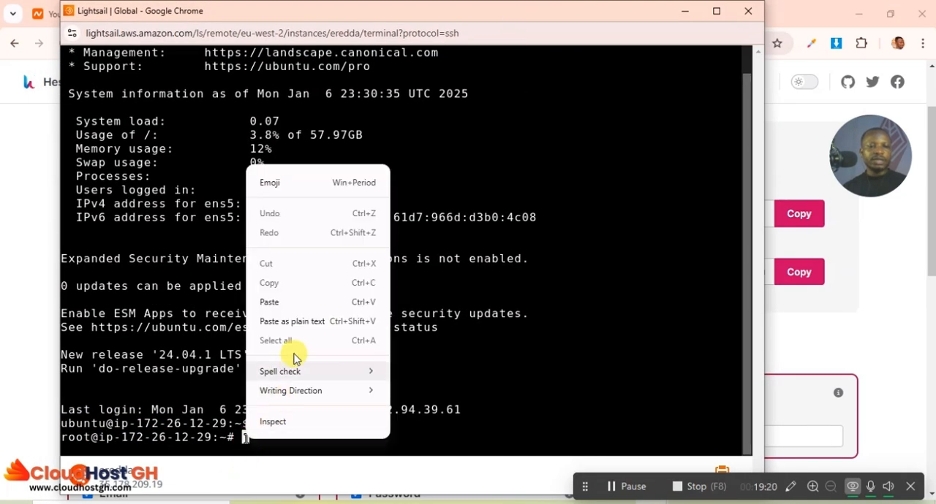
{"action": "left_click", "coordinate": [271, 302]}
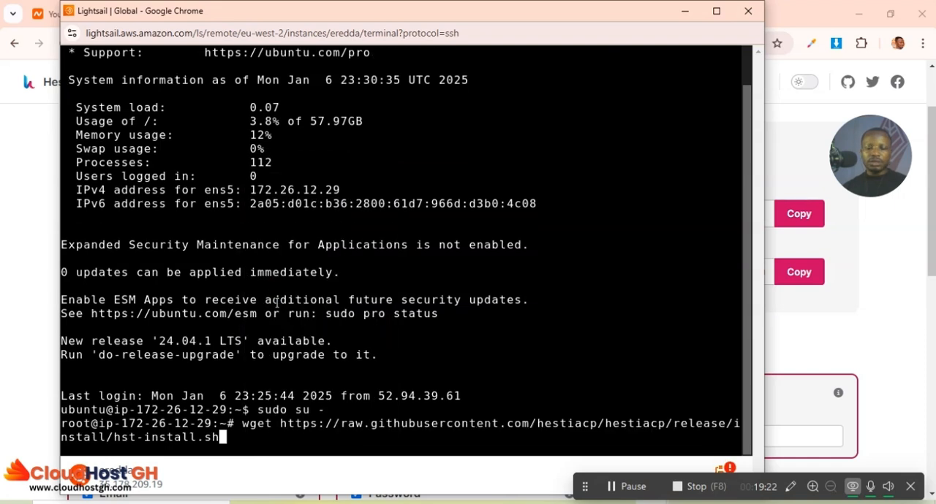
{"action": "key", "text": "Return"}
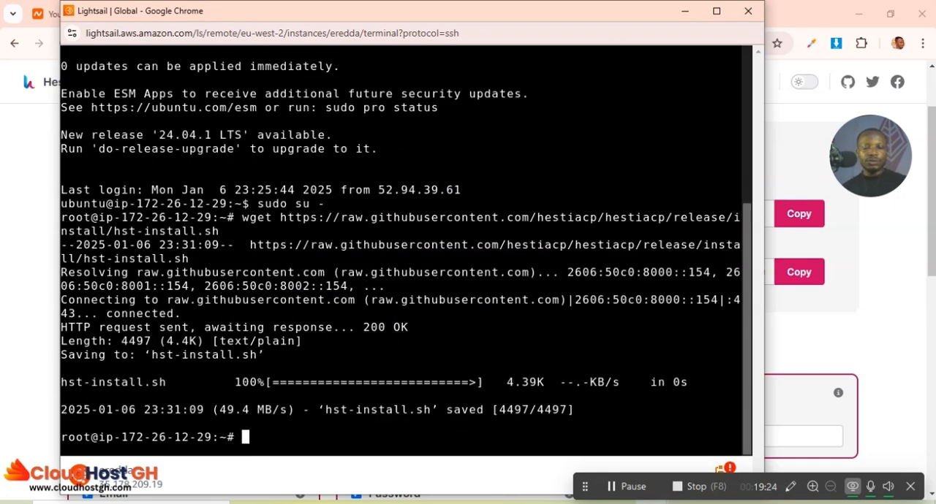
Run the generated Hestia install command with port 2083, hostname xpanel.cloudhostghana.xyz, admin email and password, multiphp, quota and force, and confirm with y
{"action": "left_click", "coordinate": [804, 277]}
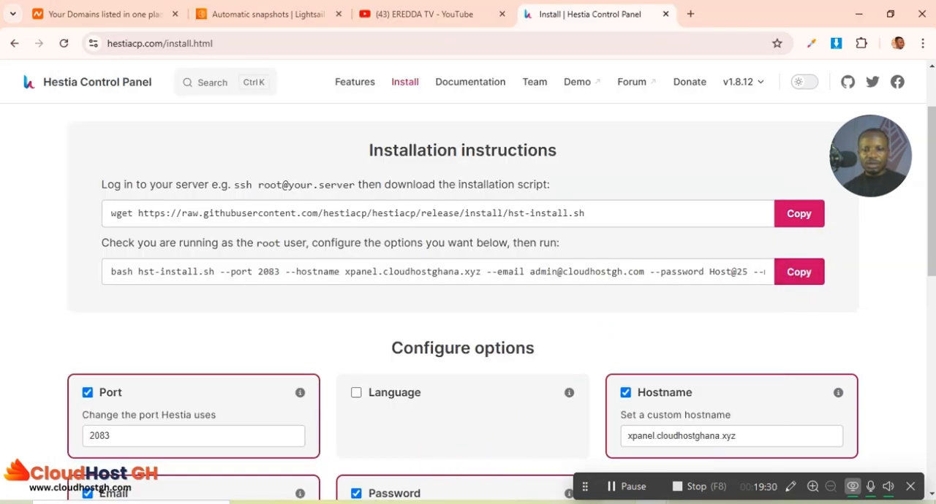
{"action": "mouse_move", "coordinate": [651, 503]}
{"action": "left_click", "coordinate": [720, 450]}
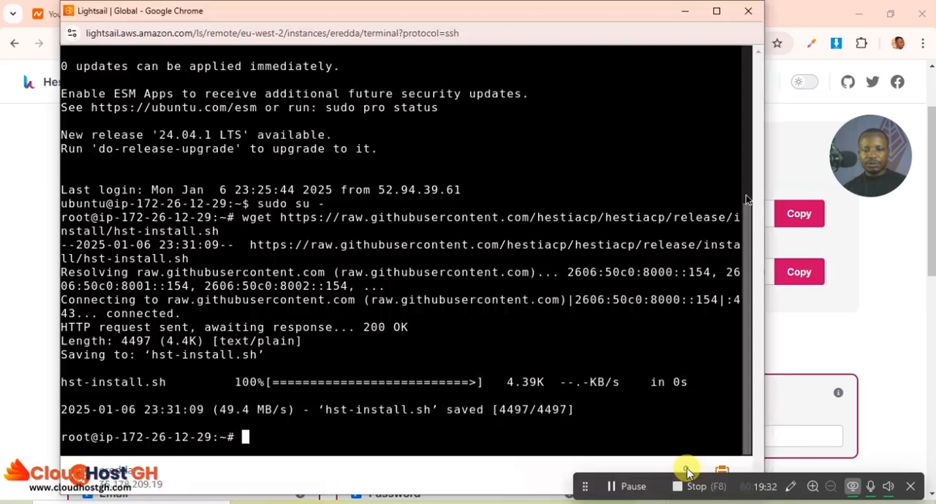
{"action": "right_click", "coordinate": [246, 437]}
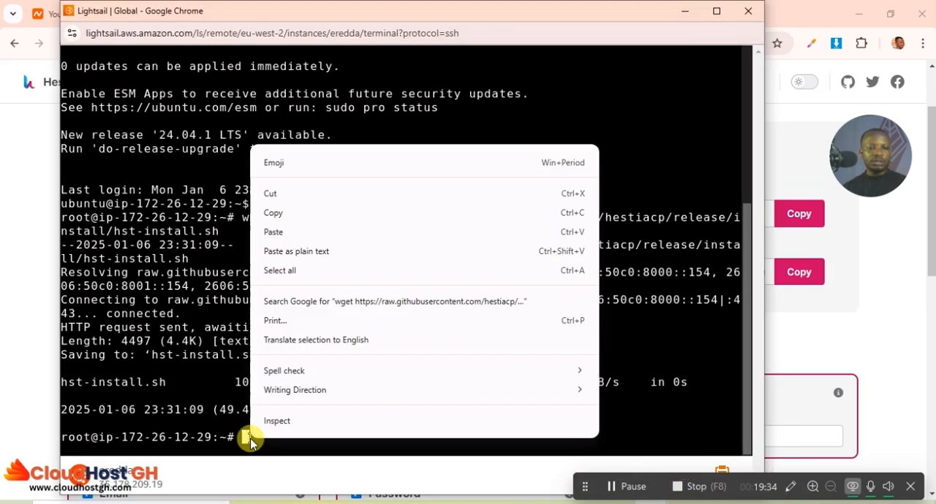
{"action": "left_click", "coordinate": [289, 233]}
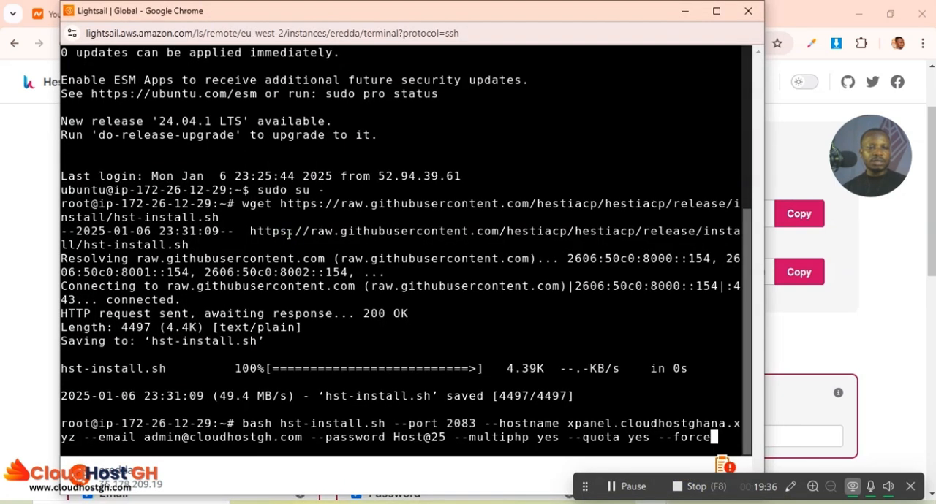
{"action": "key", "text": "Return"}
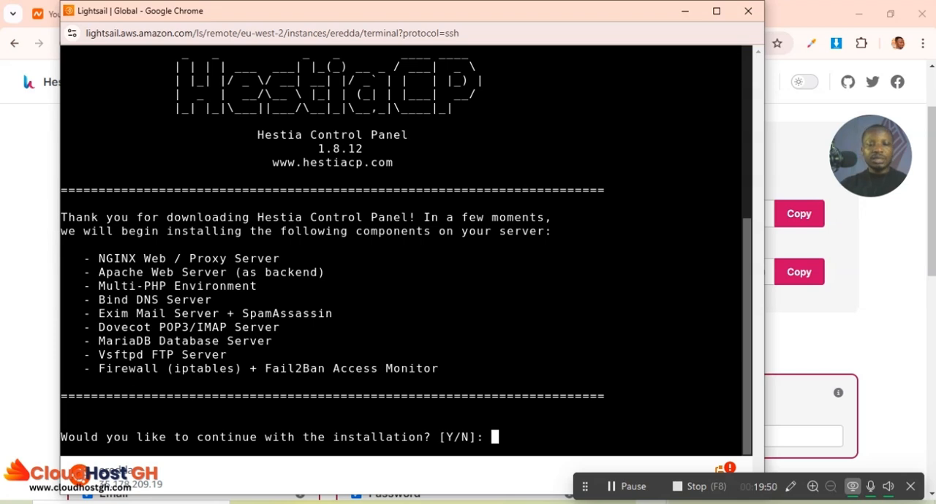
{"action": "key", "text": "Return"}
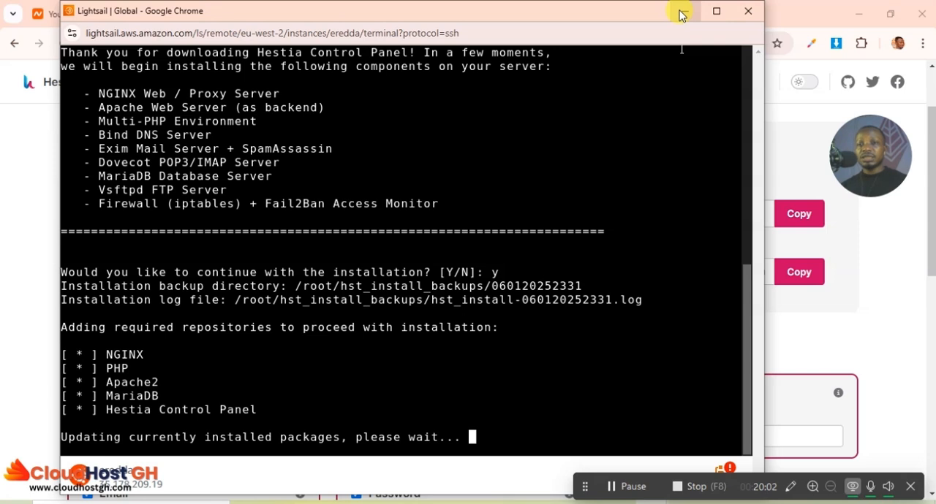
Minimize the SSH terminal and copy the eredda instance's static IP address from the Lightsail console
{"action": "left_click", "coordinate": [680, 13]}
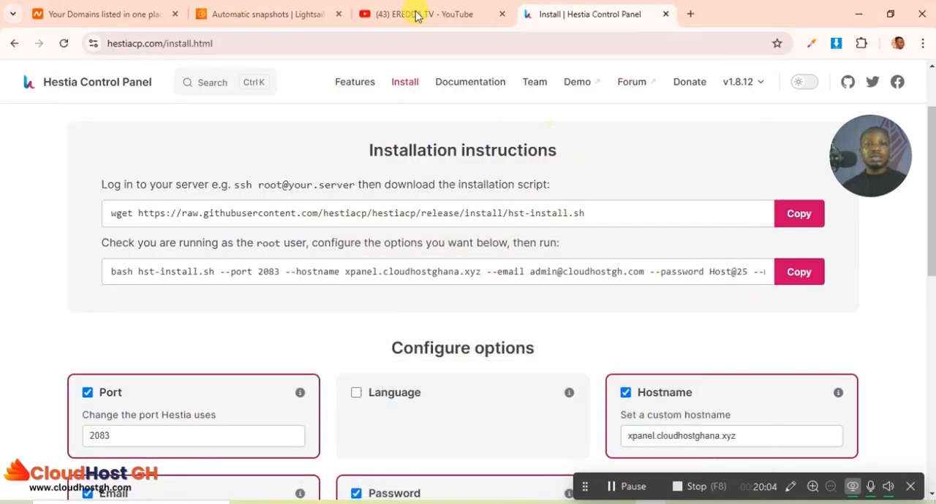
{"action": "left_click", "coordinate": [265, 7]}
{"action": "scroll", "coordinate": [483, 218], "scroll_direction": "up", "scroll_amount": 4}
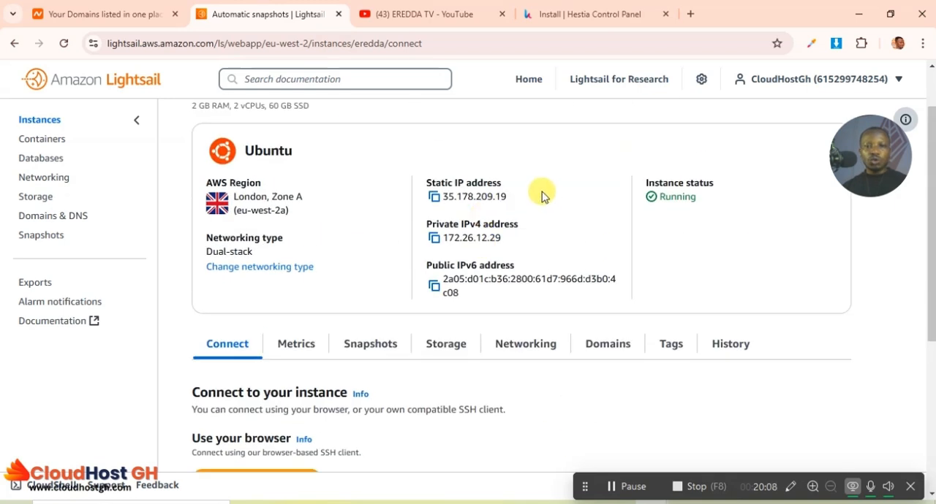
{"action": "left_click", "coordinate": [435, 198]}
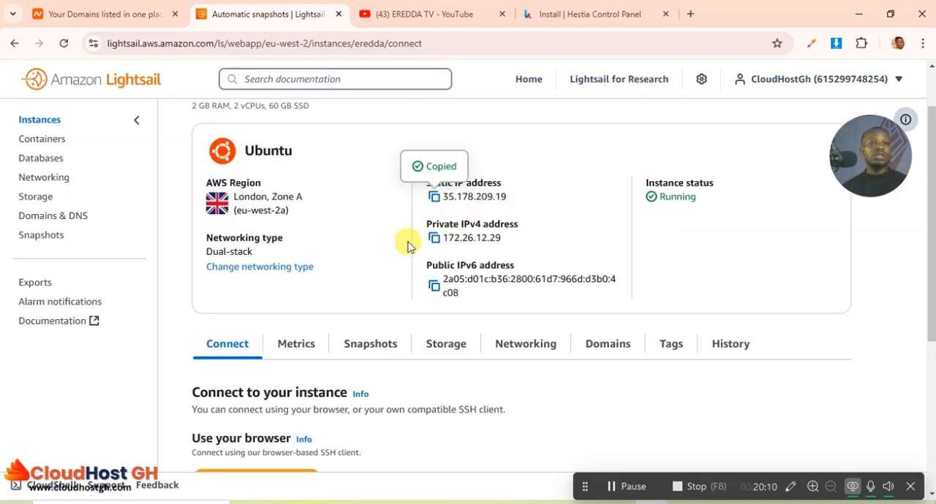
Switch to the Namecheap domain list and open the Advanced DNS settings of cloudhostghana.xyz
{"action": "left_click", "coordinate": [59, 13]}
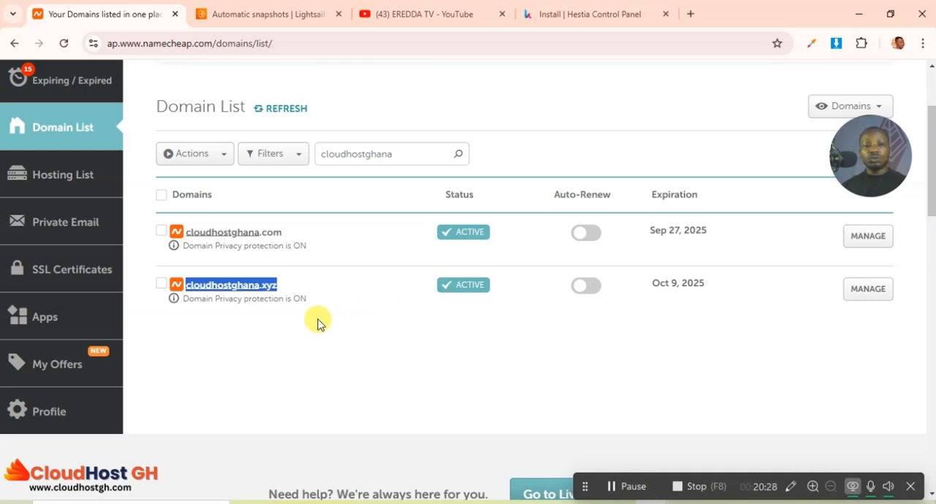
{"action": "left_click", "coordinate": [318, 363]}
{"action": "left_click", "coordinate": [867, 290]}
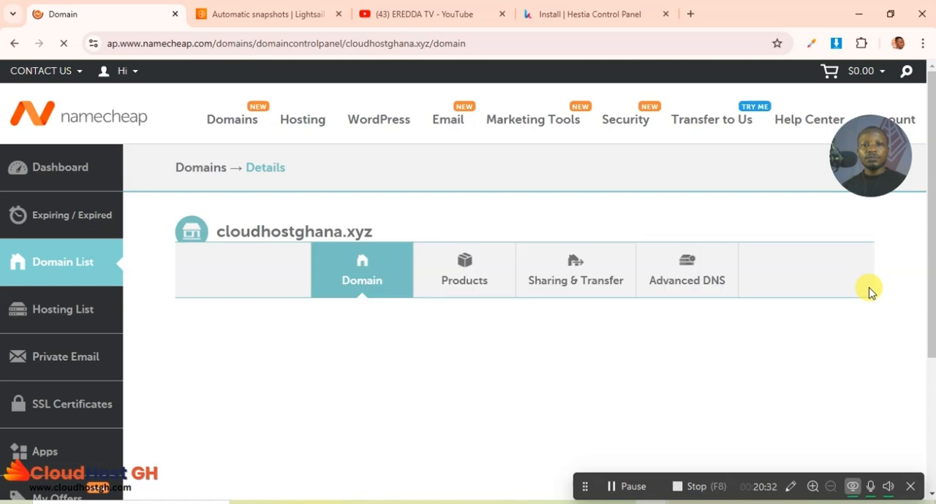
{"action": "left_click", "coordinate": [692, 282]}
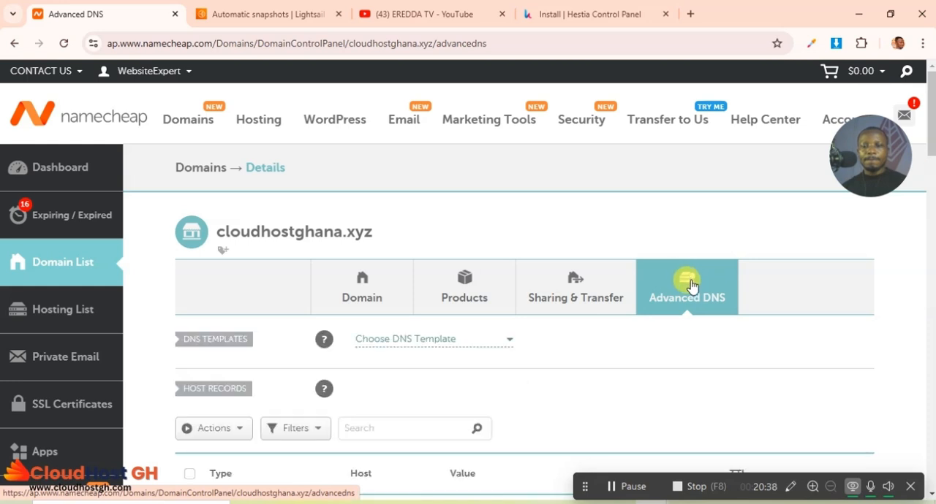
Delete the smpt and panel A records from the host records and select all the remaining records
{"action": "scroll", "coordinate": [713, 286], "scroll_direction": "down", "scroll_amount": 3}
{"action": "scroll", "coordinate": [722, 290], "scroll_direction": "down", "scroll_amount": 2}
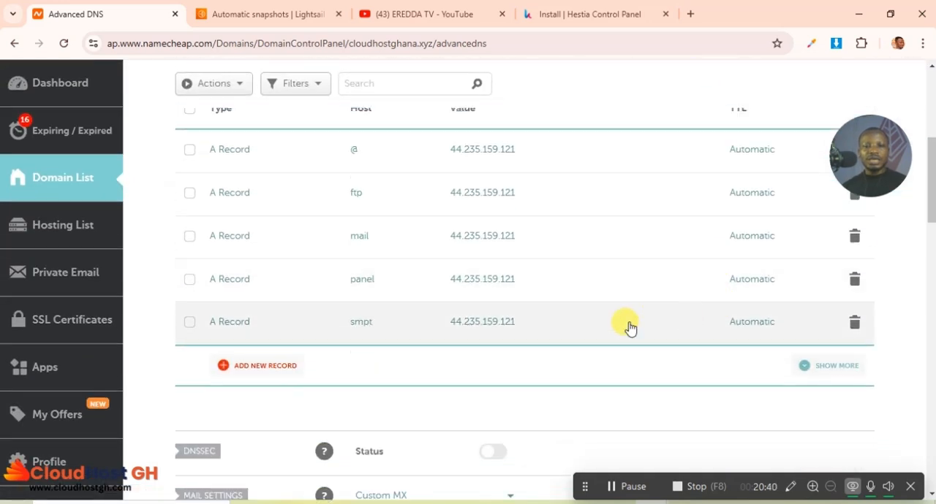
{"action": "left_click", "coordinate": [860, 325]}
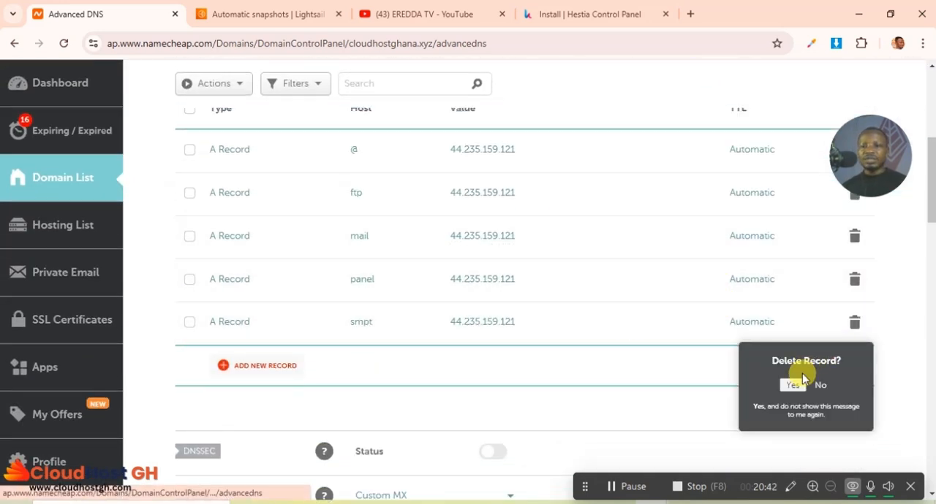
{"action": "left_click", "coordinate": [792, 383]}
{"action": "left_click", "coordinate": [854, 286]}
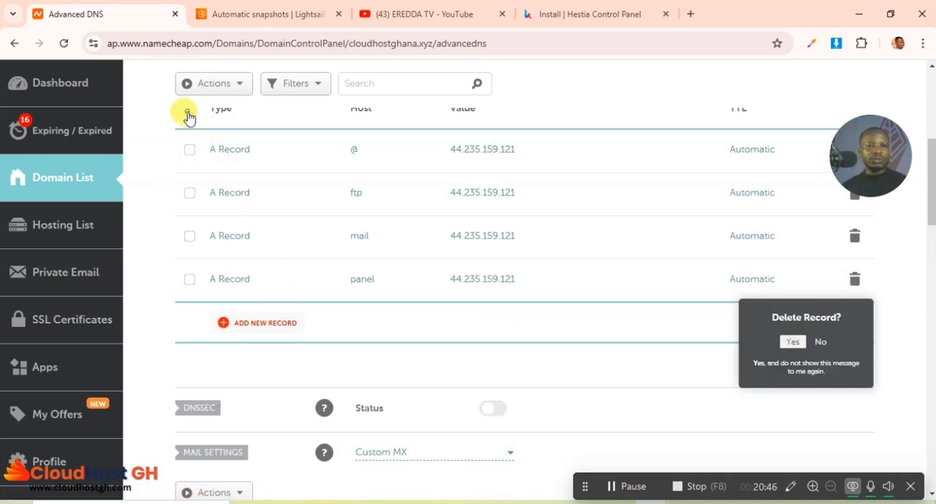
{"action": "left_click", "coordinate": [189, 110]}
{"action": "left_click", "coordinate": [793, 341]}
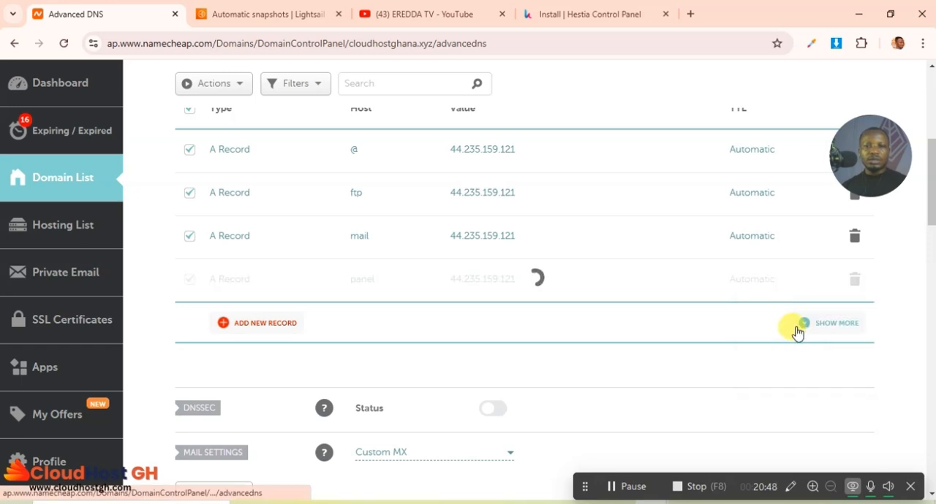
Remove the selected @, ftp and mail A records together so the host records list is cleared
{"action": "scroll", "coordinate": [795, 332], "scroll_direction": "up", "scroll_amount": 2}
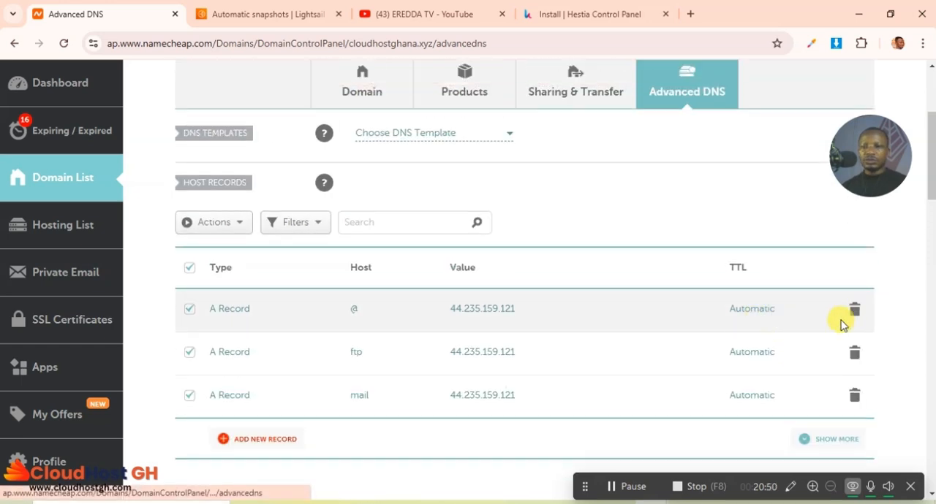
{"action": "scroll", "coordinate": [810, 330], "scroll_direction": "down", "scroll_amount": 2}
{"action": "scroll", "coordinate": [382, 321], "scroll_direction": "up", "scroll_amount": 2}
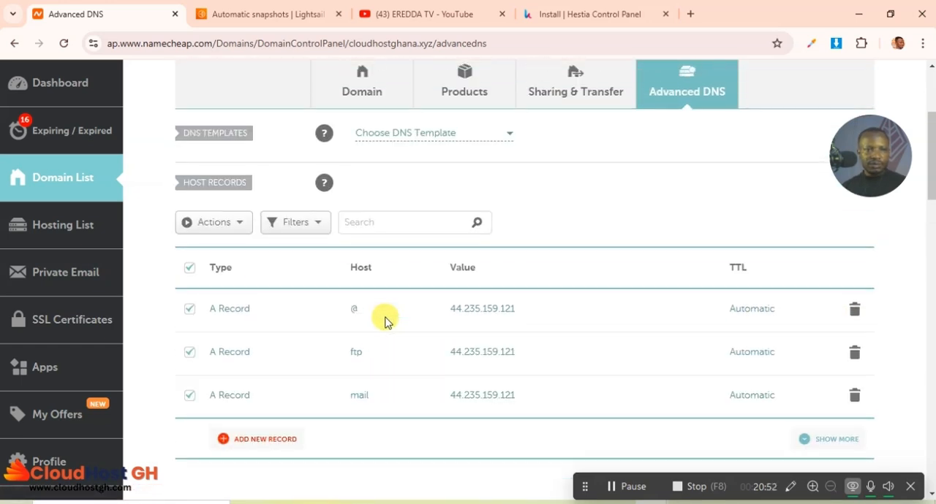
{"action": "left_click", "coordinate": [229, 223]}
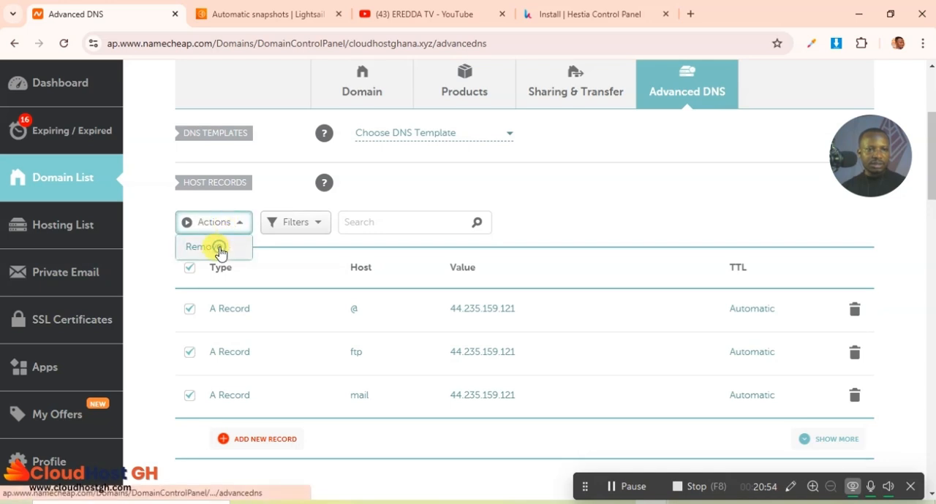
{"action": "left_click", "coordinate": [195, 248]}
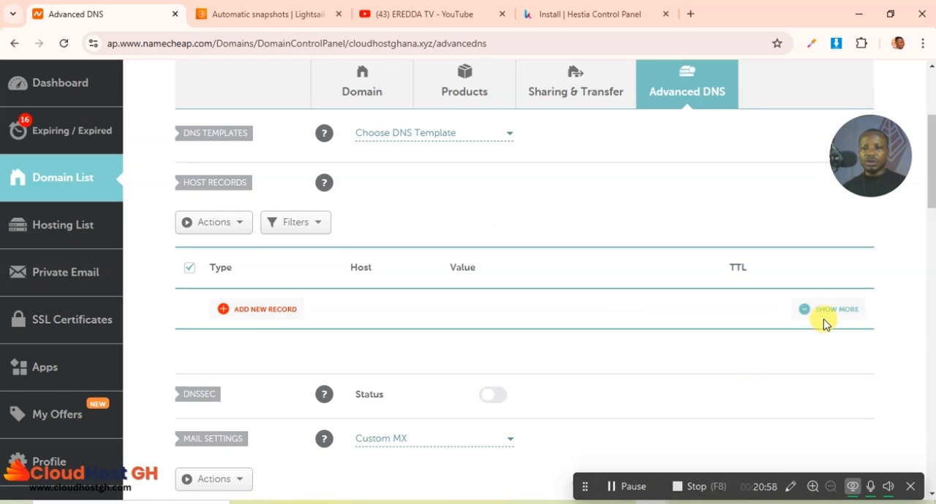
{"action": "left_click", "coordinate": [826, 311]}
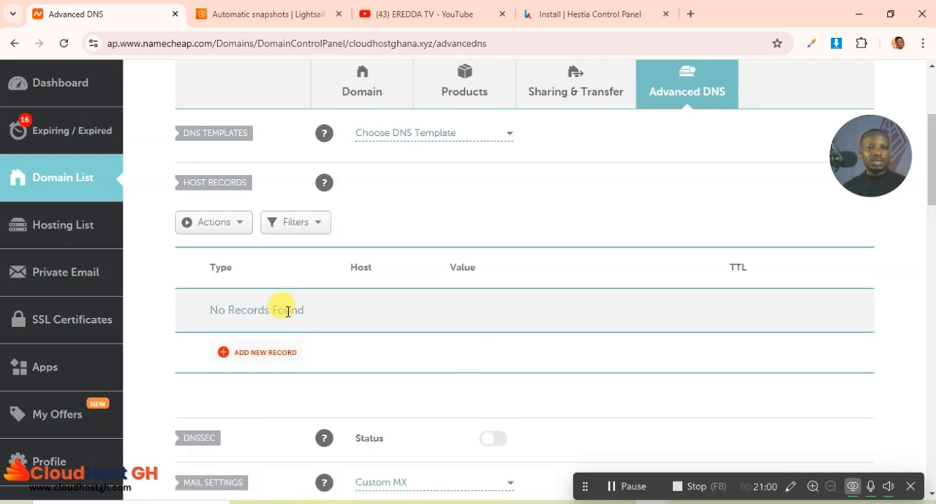
Add an A record with host @ and value 35.178.209.19, and save it
{"action": "left_click", "coordinate": [265, 353]}
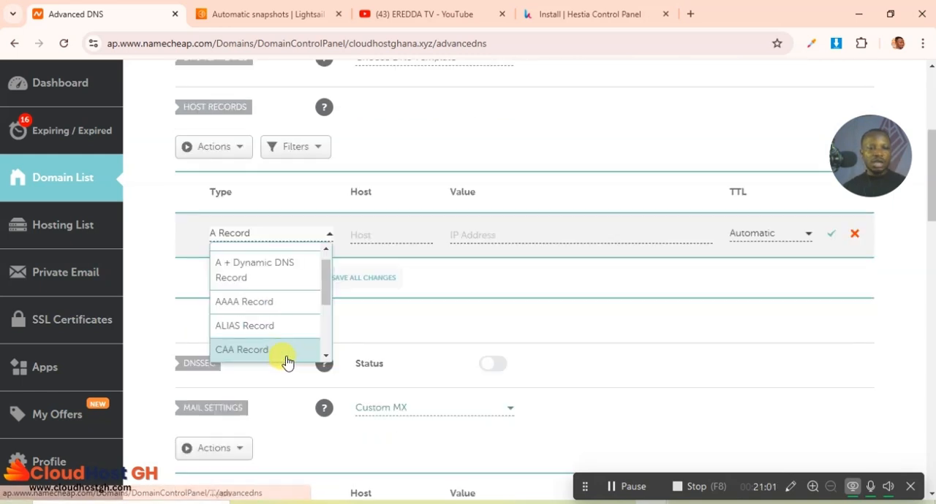
{"action": "left_click", "coordinate": [245, 254]}
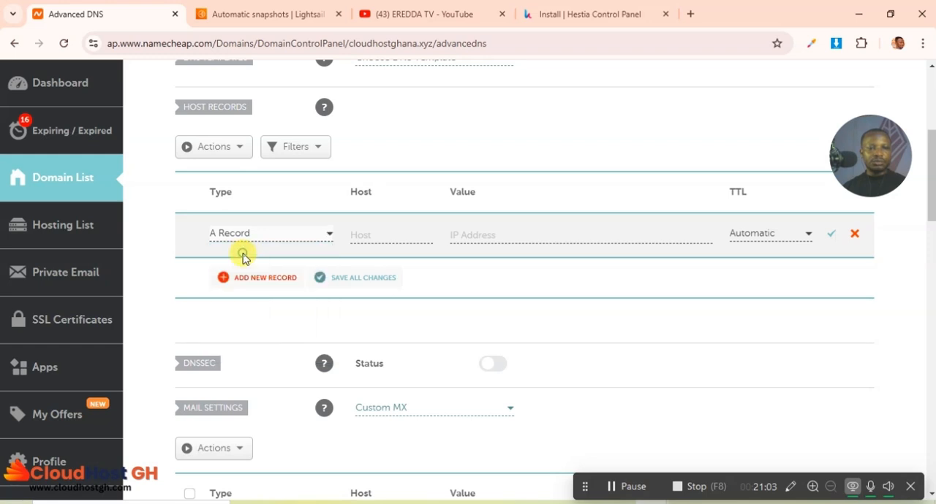
{"action": "left_click", "coordinate": [376, 236]}
{"action": "type", "text": "@"}
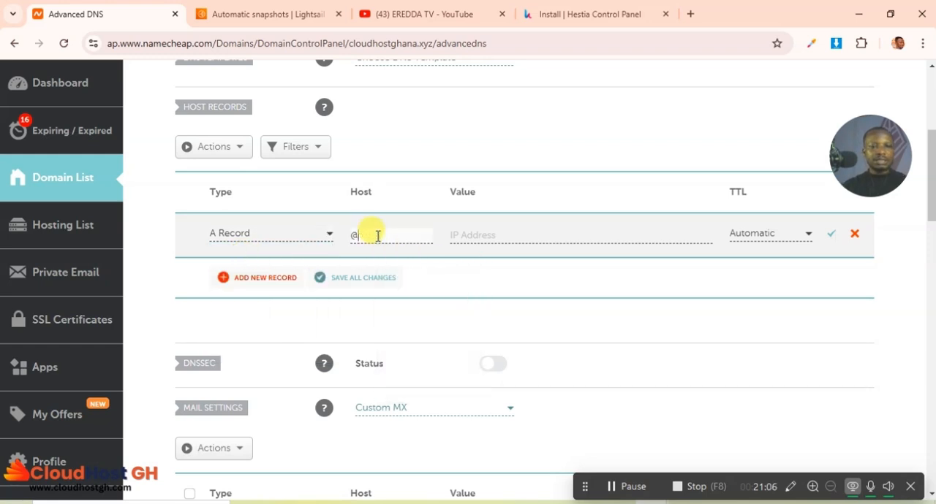
{"action": "left_click", "coordinate": [460, 234]}
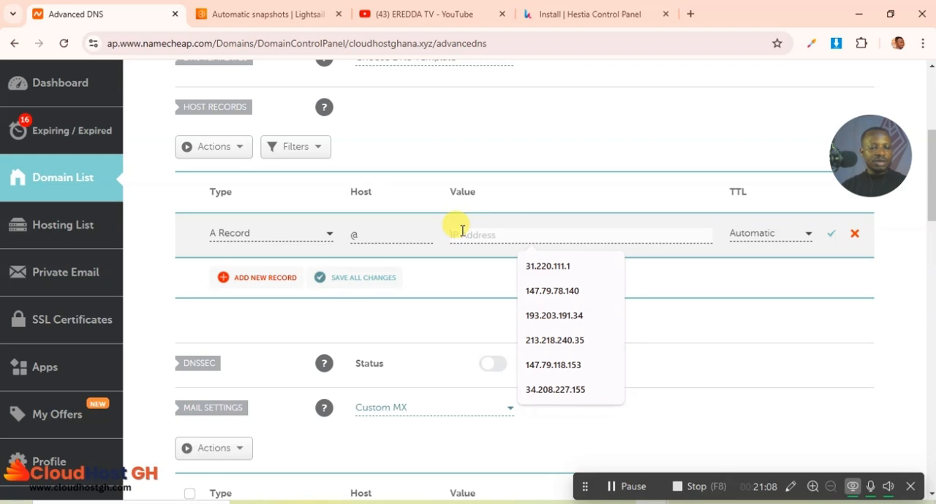
{"action": "type", "text": "35.178.209.19"}
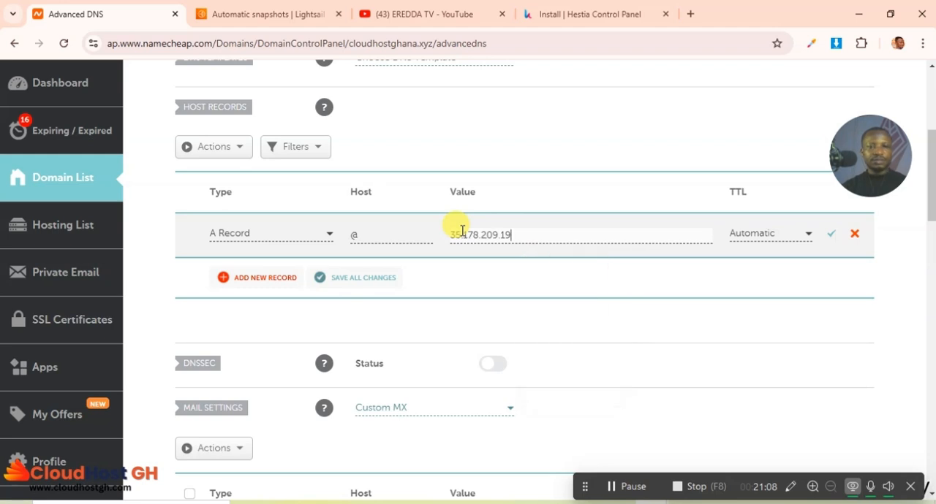
{"action": "left_click", "coordinate": [831, 234]}
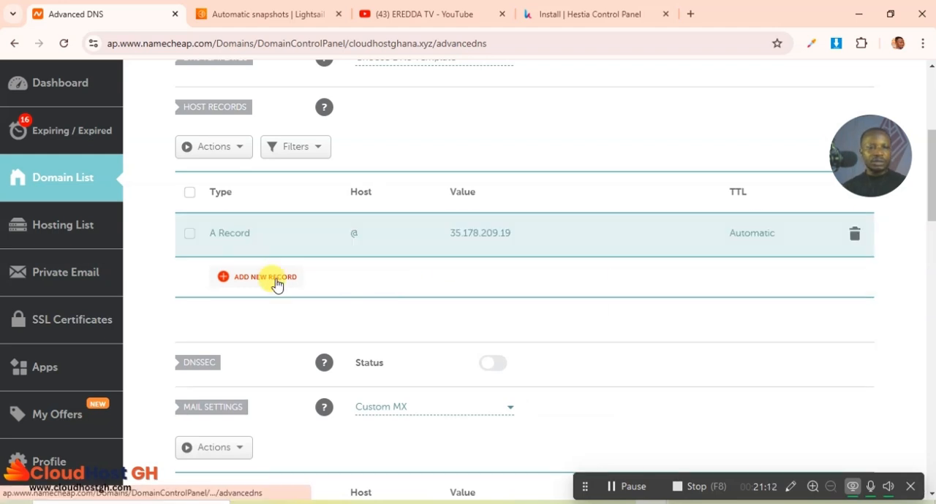
Add an A record with host xpanel and value 35.178.209.19, checking the host against the hostname on the Hestia install page
{"action": "left_click", "coordinate": [274, 277]}
{"action": "left_click", "coordinate": [272, 276]}
{"action": "left_click", "coordinate": [249, 307]}
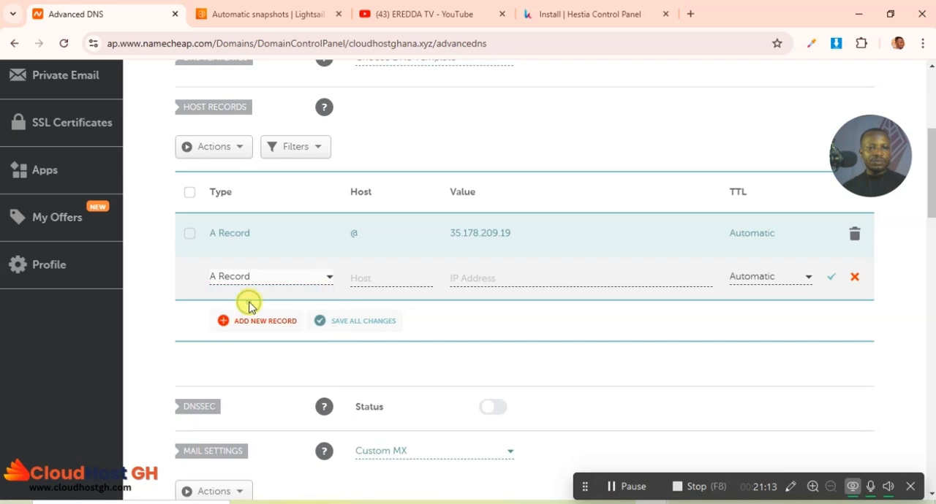
{"action": "left_click", "coordinate": [372, 279]}
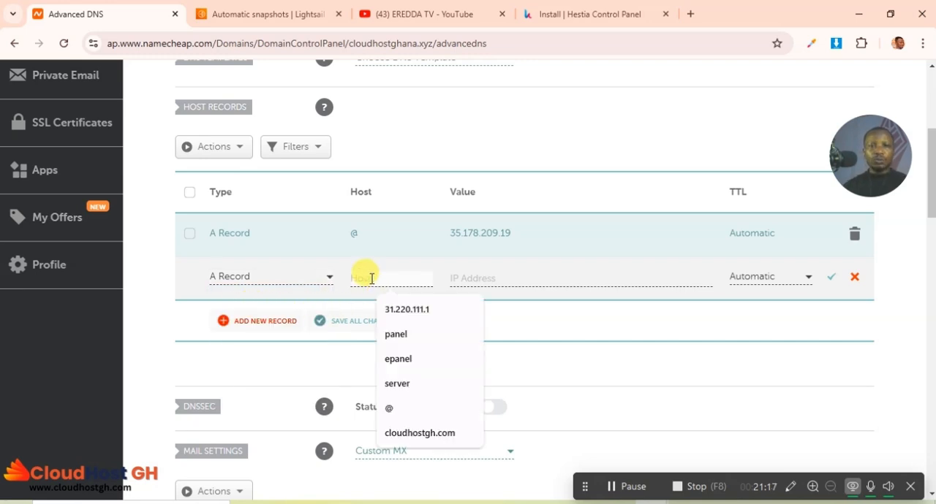
{"action": "left_click", "coordinate": [544, 13]}
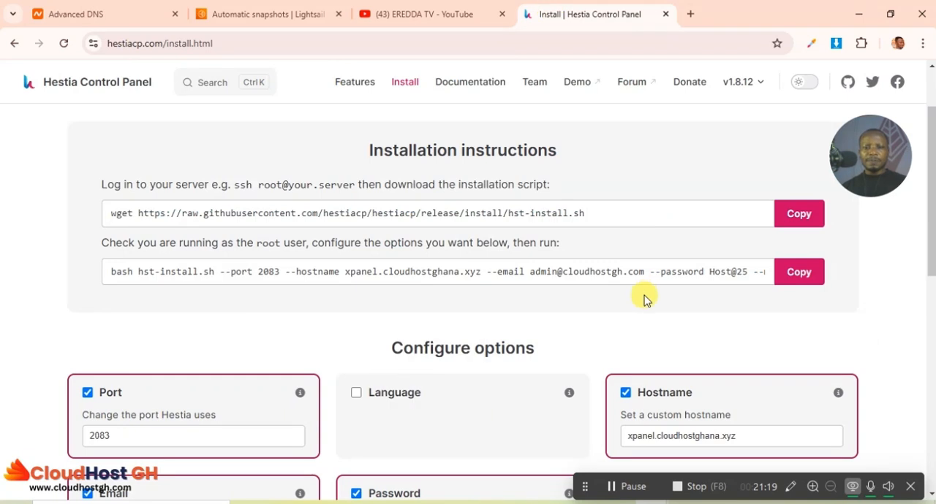
{"action": "scroll", "coordinate": [644, 296], "scroll_direction": "down", "scroll_amount": 3}
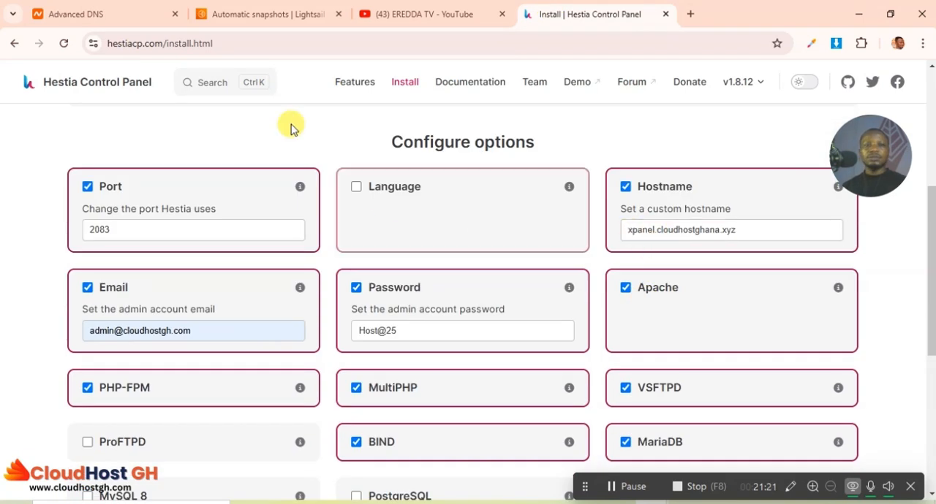
{"action": "left_click", "coordinate": [102, 13]}
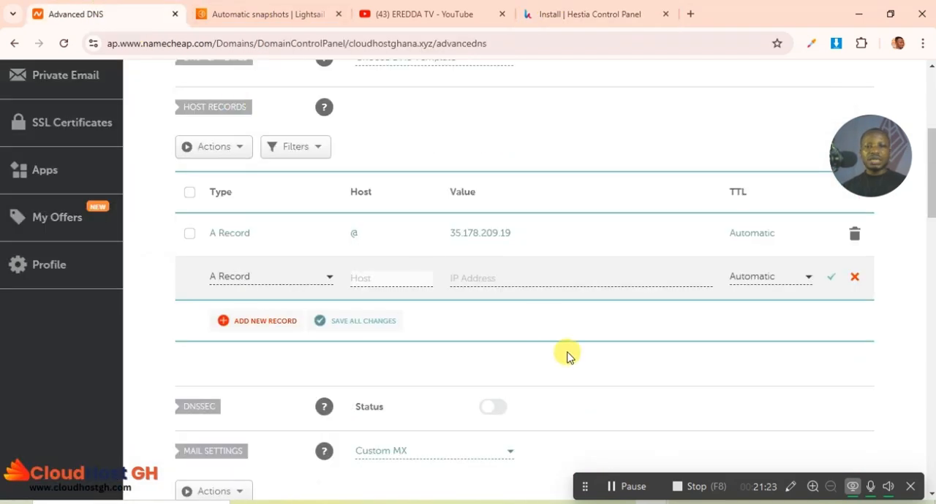
{"action": "left_click", "coordinate": [392, 282]}
{"action": "type", "text": "xpanel"}
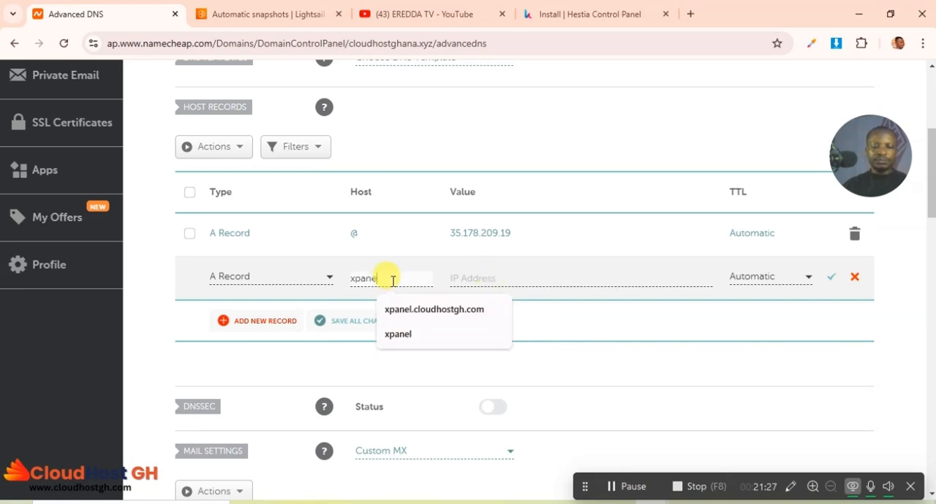
{"action": "left_click", "coordinate": [477, 278]}
{"action": "type", "text": "35.178.209.19"}
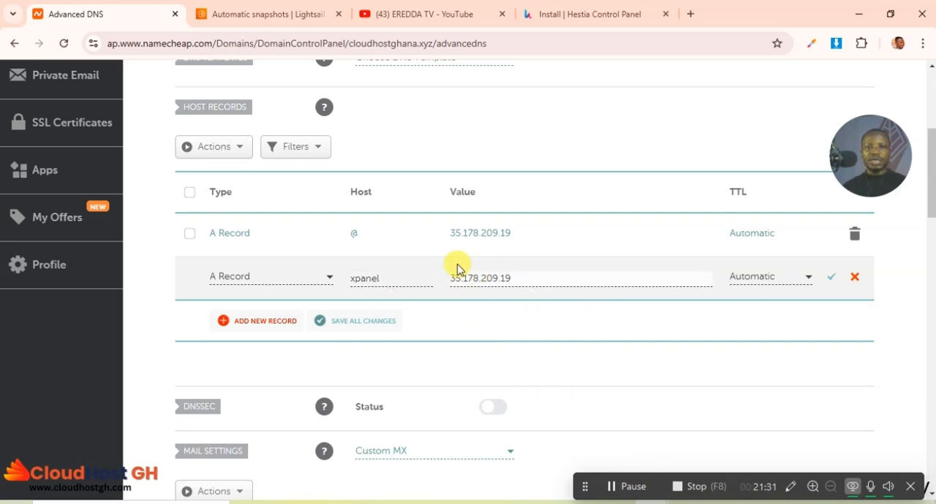
{"action": "left_click", "coordinate": [589, 14]}
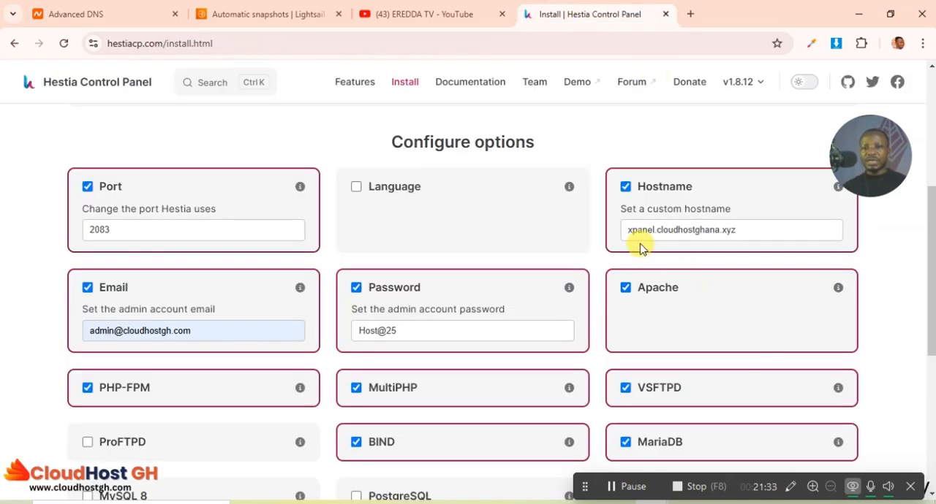
{"action": "left_click", "coordinate": [149, 5]}
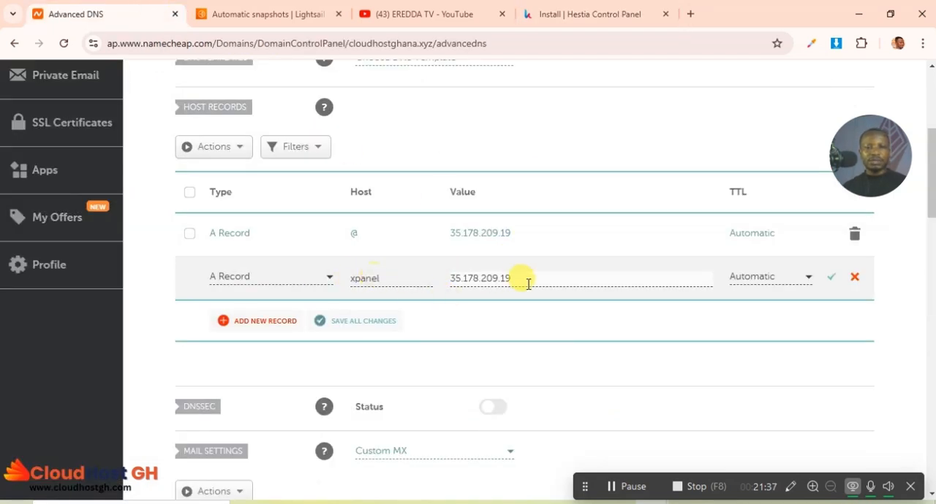
Add an A record with host ns1 and value 35.178.209.19
{"action": "left_click", "coordinate": [247, 321]}
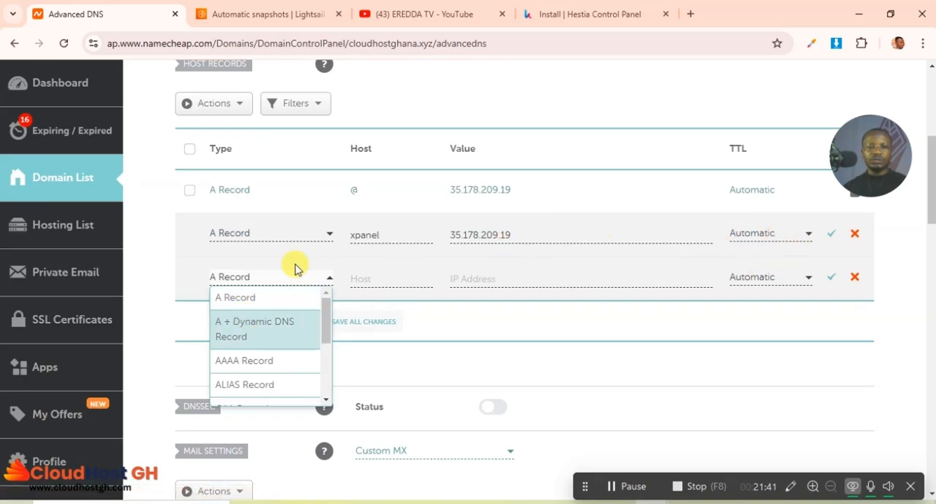
{"action": "left_click", "coordinate": [251, 298]}
{"action": "left_click", "coordinate": [364, 282]}
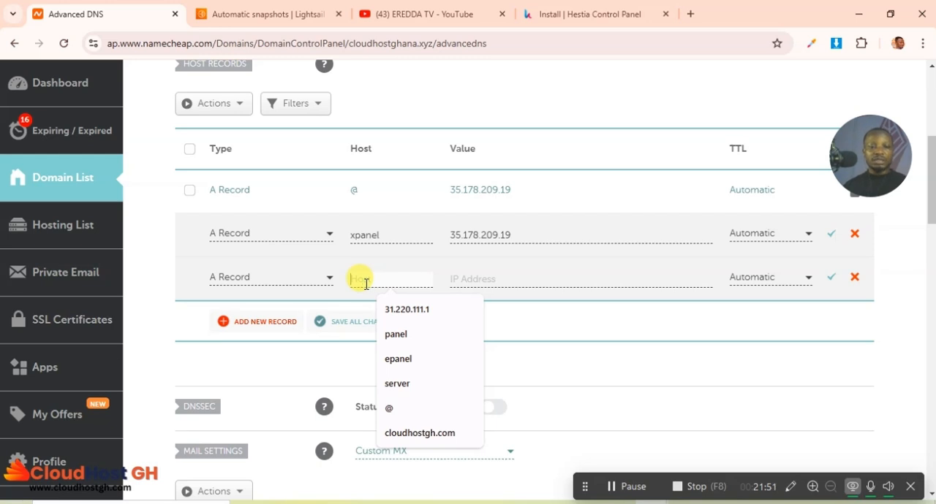
{"action": "type", "text": "ns1"}
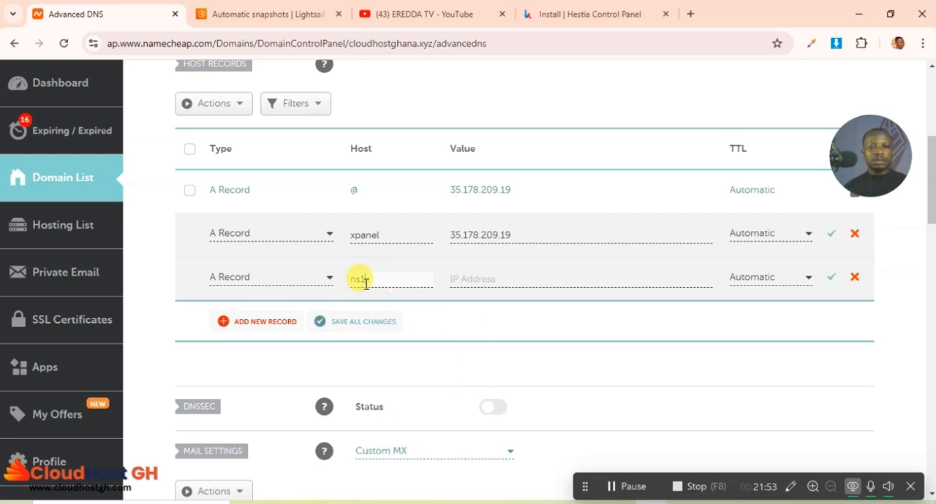
{"action": "left_click", "coordinate": [475, 278]}
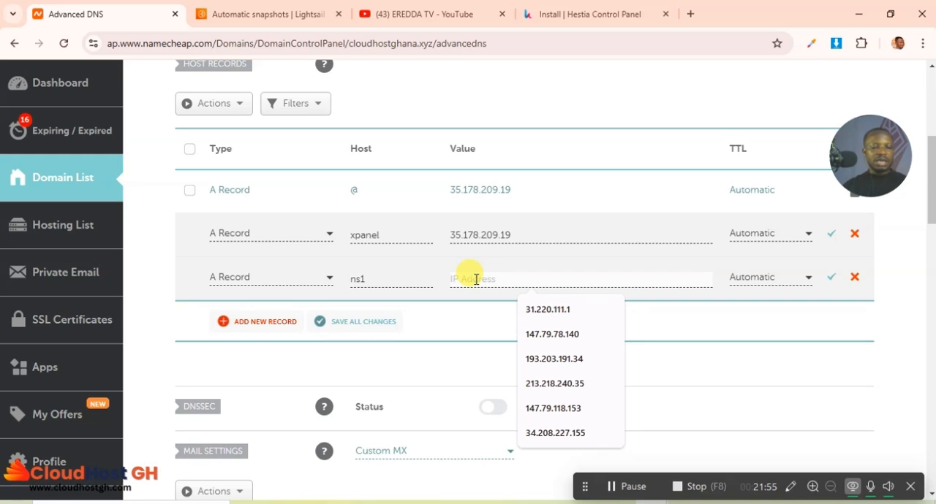
{"action": "type", "text": "35.178.209.19"}
Add an A record with host ns2 and value 35.178.209.19
{"action": "left_click", "coordinate": [262, 322]}
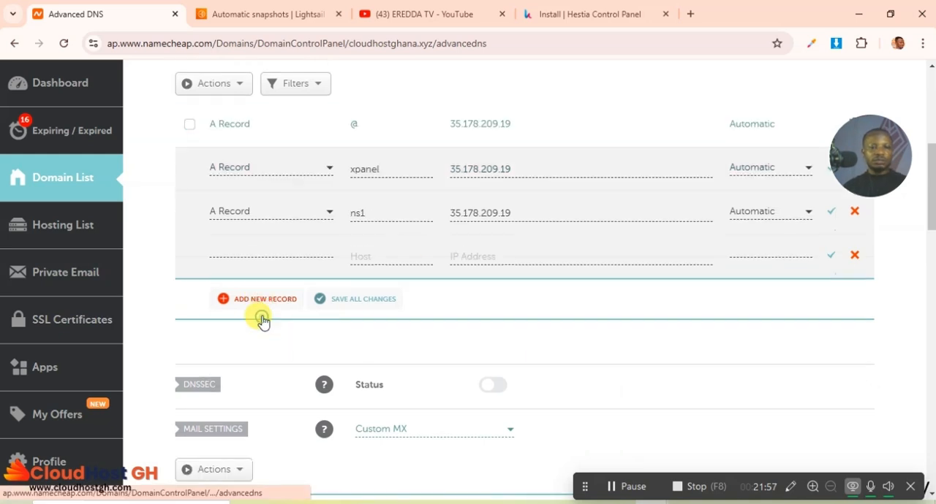
{"action": "left_click", "coordinate": [249, 256]}
{"action": "left_click", "coordinate": [246, 274]}
{"action": "left_click", "coordinate": [367, 256]}
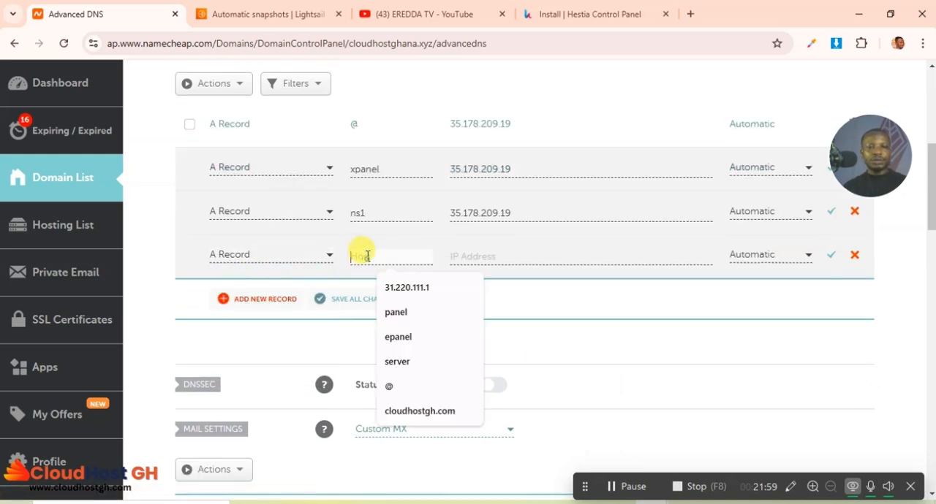
{"action": "type", "text": "ns2"}
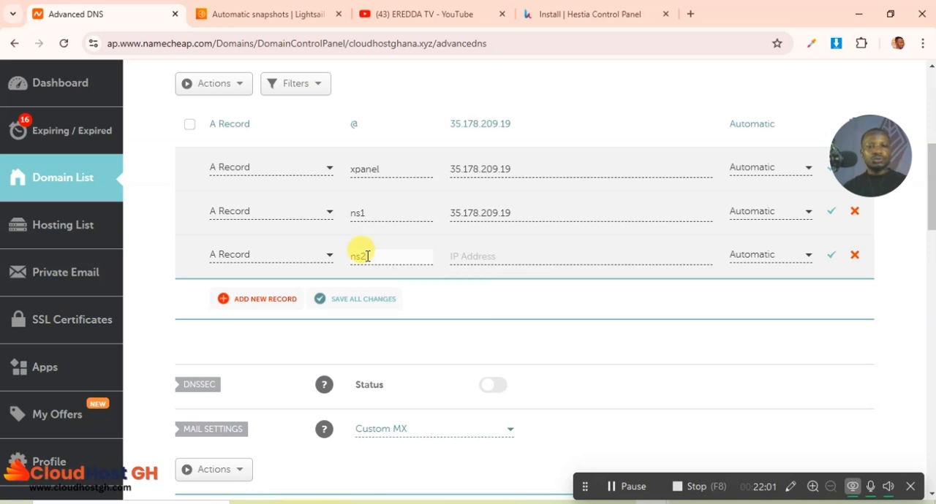
{"action": "left_click", "coordinate": [466, 253]}
{"action": "type", "text": "35.178.209.19"}
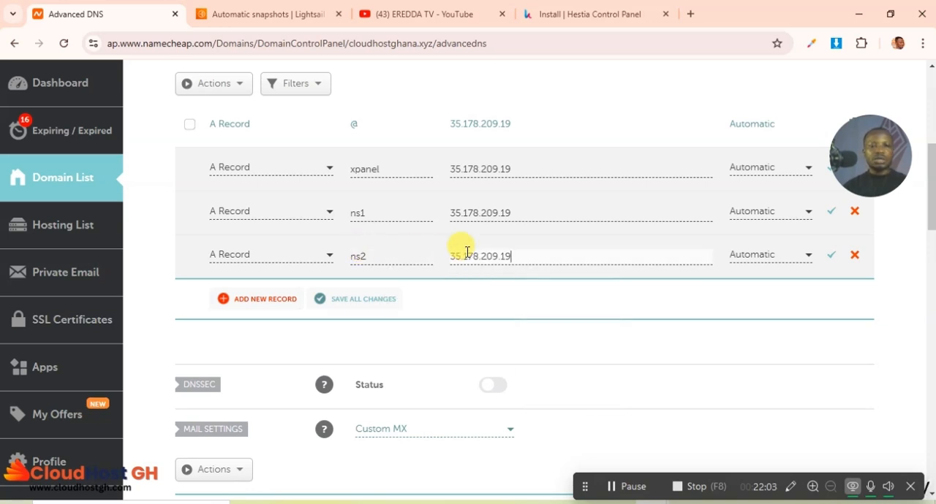
Add an A record with host webmail and value 35.178.209.19
{"action": "scroll", "coordinate": [471, 304], "scroll_direction": "up", "scroll_amount": 1}
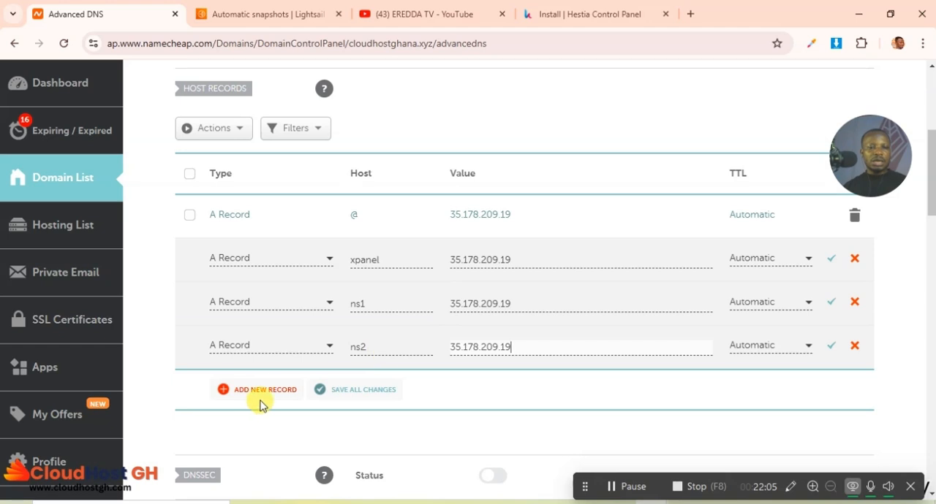
{"action": "left_click", "coordinate": [268, 388]}
{"action": "left_click", "coordinate": [265, 275]}
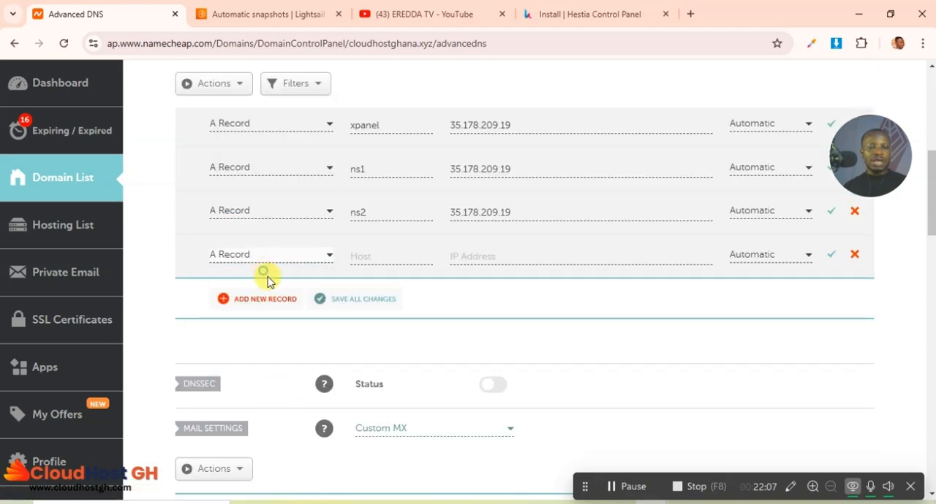
{"action": "left_click", "coordinate": [359, 250]}
{"action": "type", "text": "webmail"}
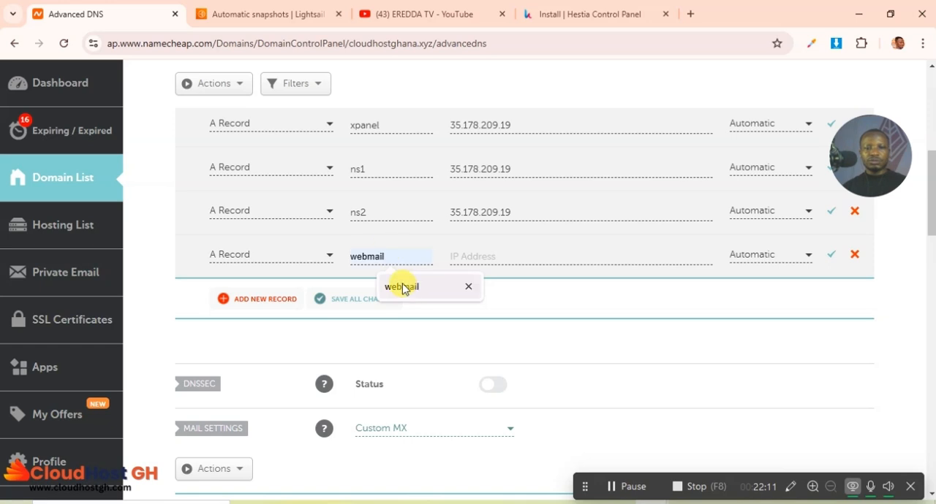
{"action": "left_click", "coordinate": [399, 287]}
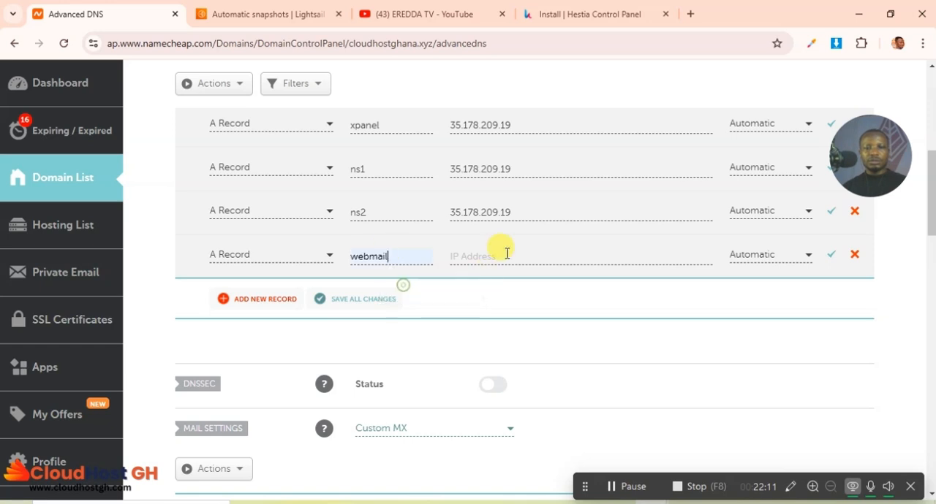
{"action": "left_click", "coordinate": [489, 256]}
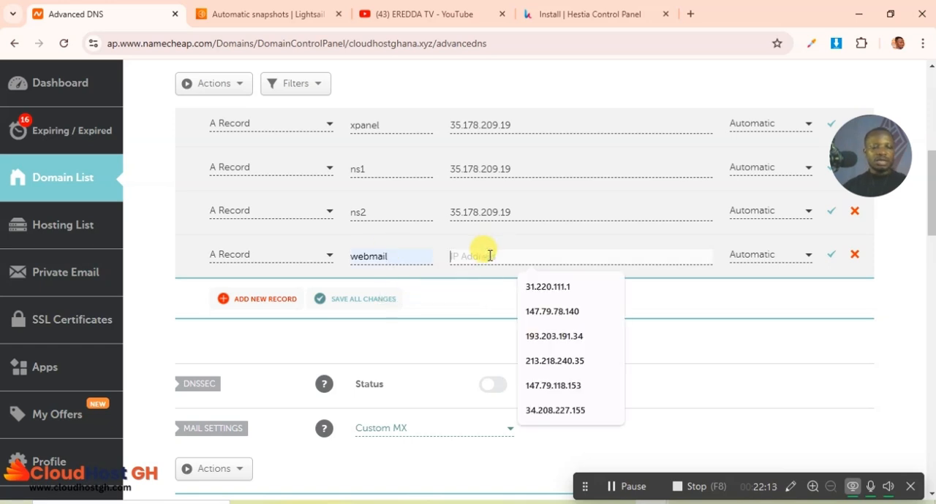
{"action": "type", "text": "35.178.209.19"}
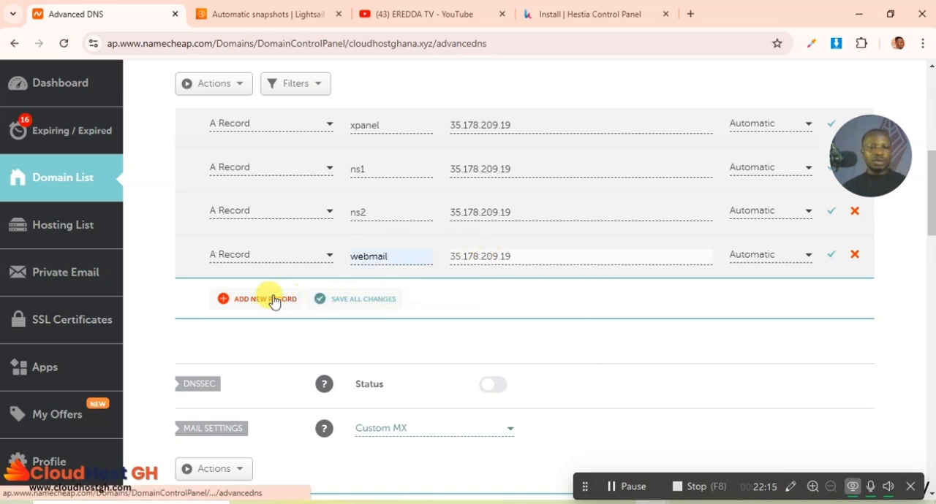
Add an A record with host mail and value 35.178.209.19
{"action": "left_click", "coordinate": [268, 304]}
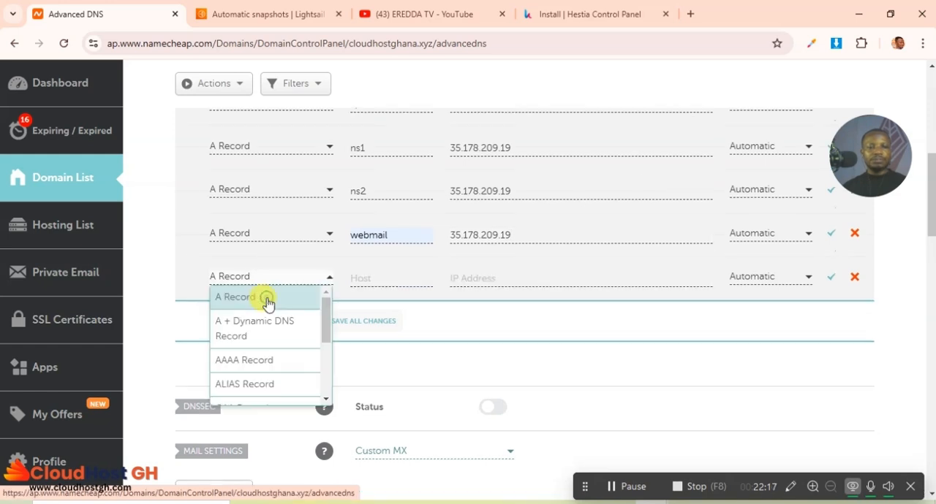
{"action": "left_click", "coordinate": [256, 296]}
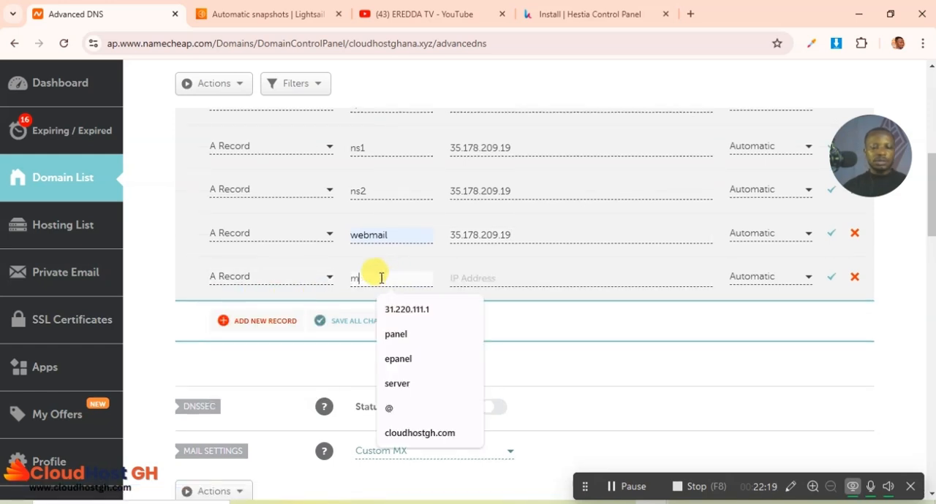
{"action": "type", "text": "ail"}
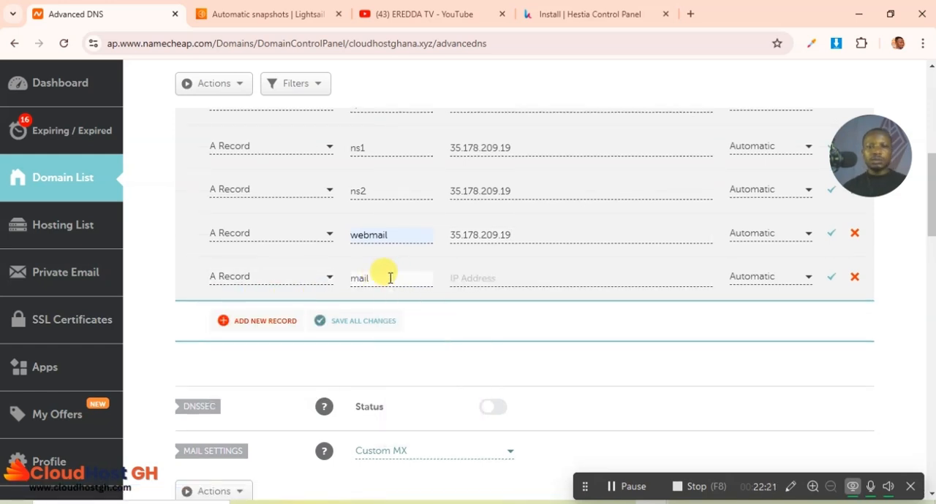
{"action": "left_click", "coordinate": [466, 279]}
{"action": "type", "text": "35.178.209.19"}
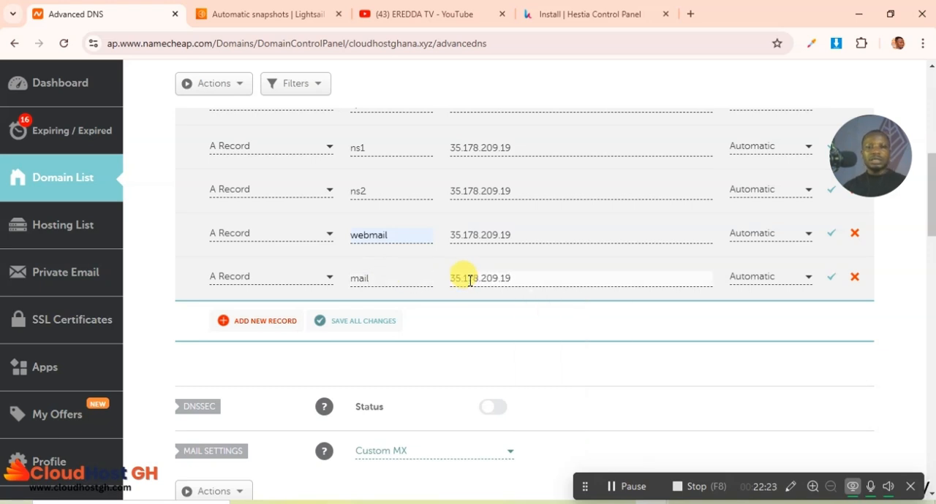
Copy the domain name cloudhostghana.xyz from the page heading
{"action": "scroll", "coordinate": [470, 280], "scroll_direction": "up", "scroll_amount": 5}
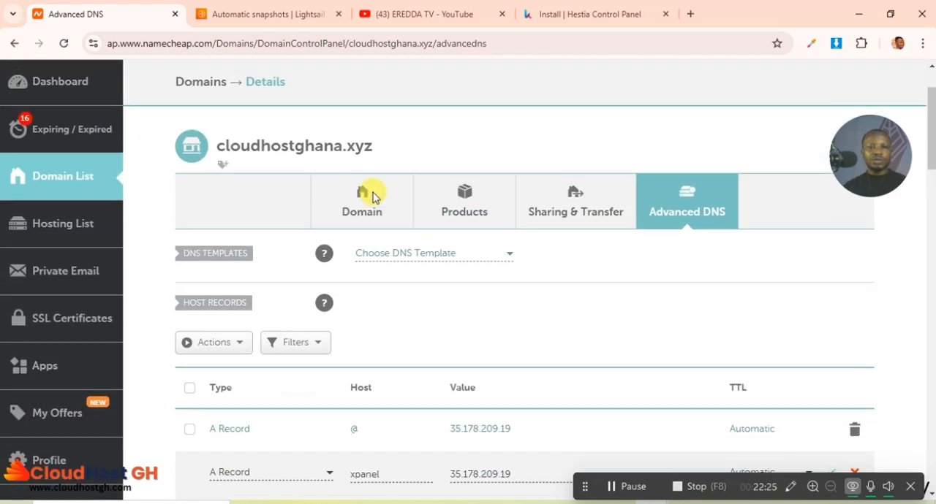
{"action": "left_click_drag", "start_coordinate": [375, 139], "coordinate": [217, 137]}
{"action": "right_click", "coordinate": [286, 143]}
{"action": "left_click", "coordinate": [303, 157]}
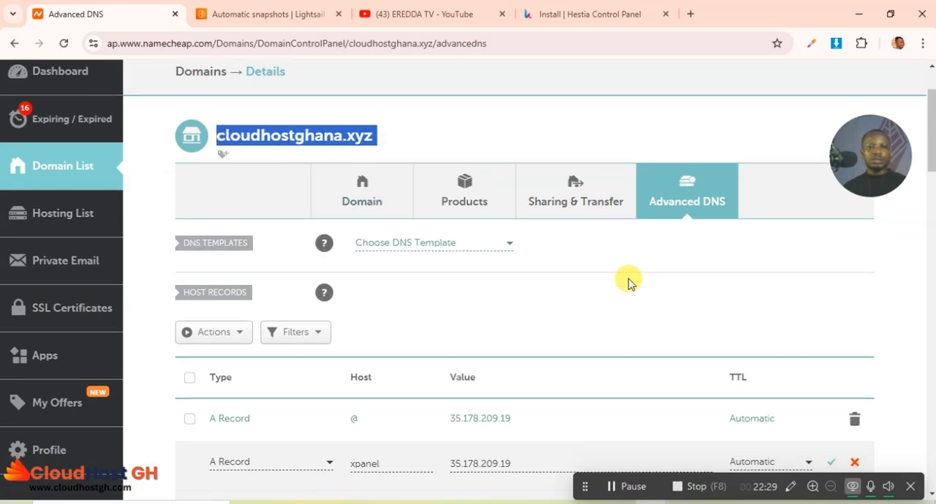
Add a CNAME record with host www and the copied domain cloudhostghana.xyz as target
{"action": "scroll", "coordinate": [630, 283], "scroll_direction": "down", "scroll_amount": 5}
{"action": "left_click", "coordinate": [251, 391]}
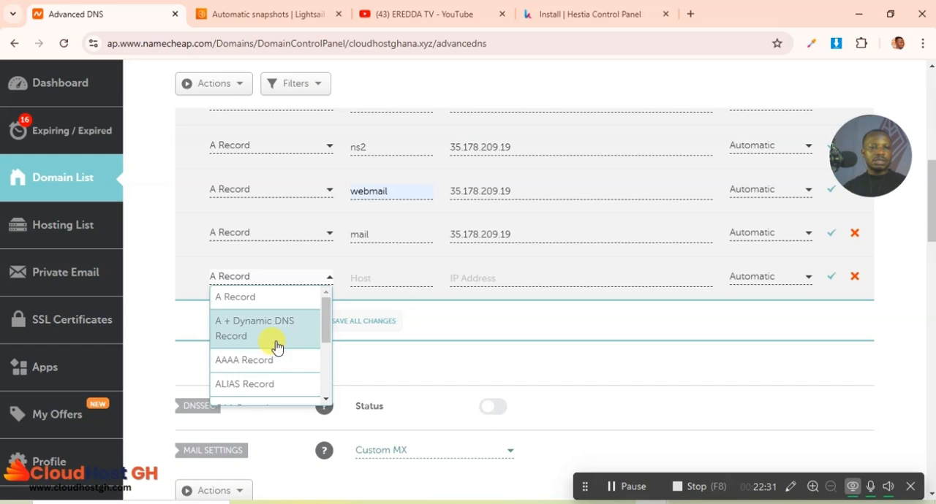
{"action": "scroll", "coordinate": [276, 349], "scroll_direction": "down", "scroll_amount": 1}
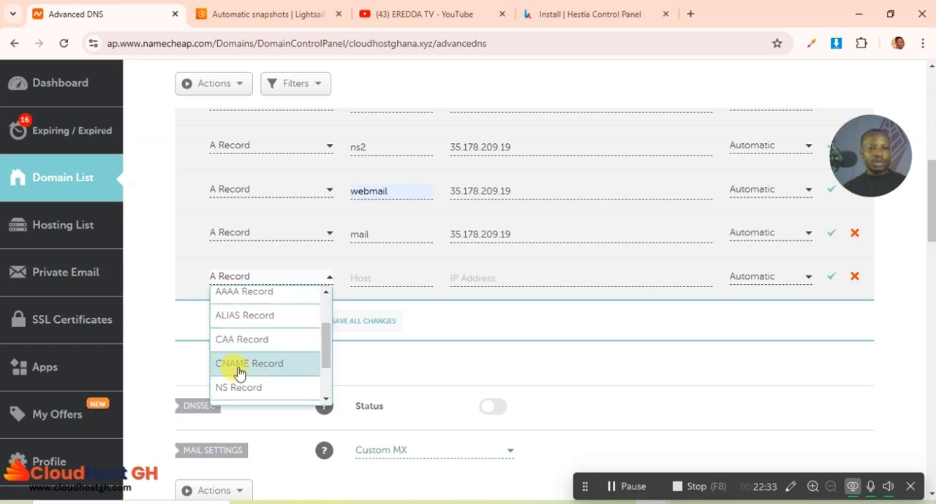
{"action": "left_click", "coordinate": [274, 366]}
{"action": "left_click", "coordinate": [389, 280]}
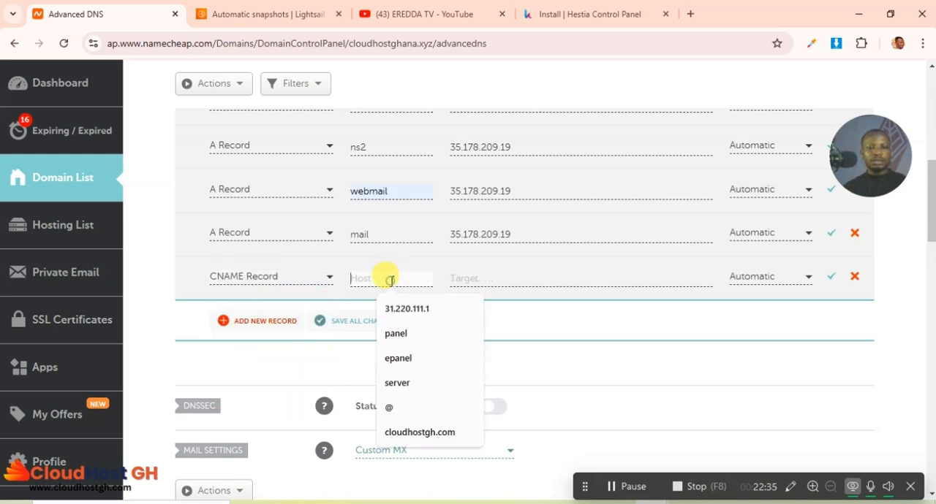
{"action": "type", "text": "www"}
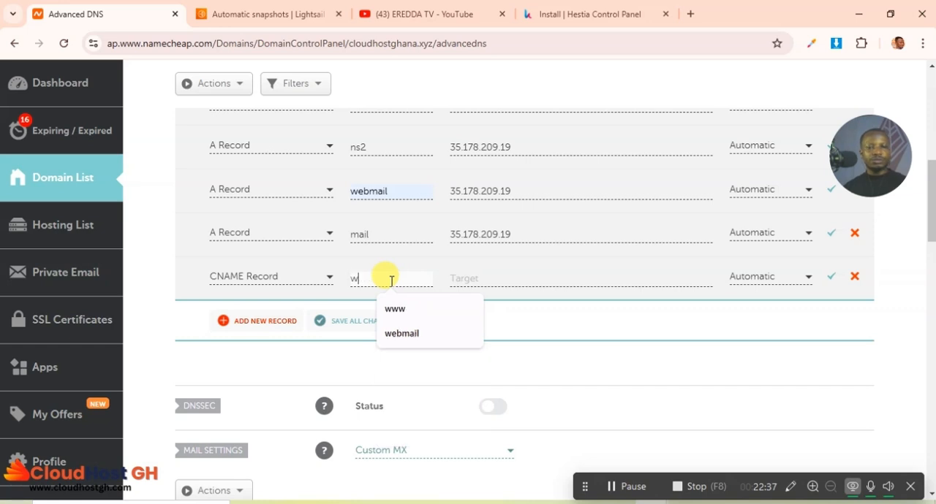
{"action": "left_click", "coordinate": [475, 276]}
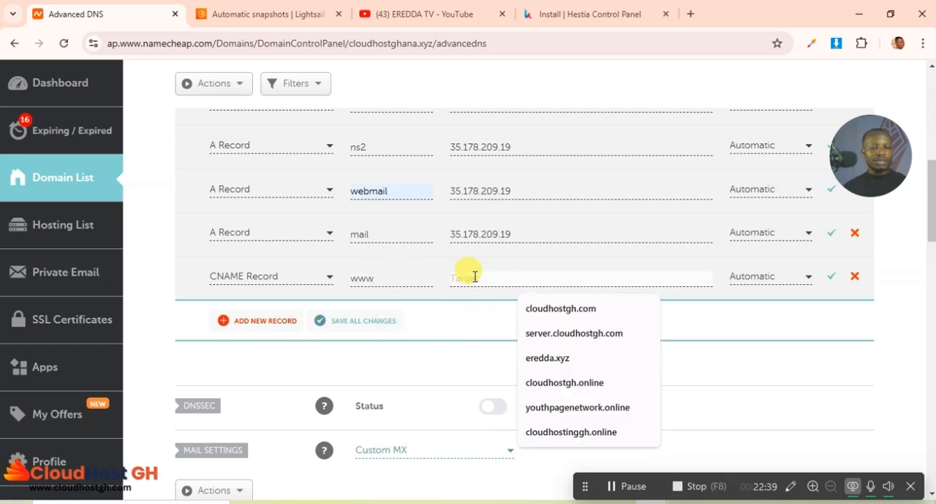
{"action": "key", "text": "ctrl+v"}
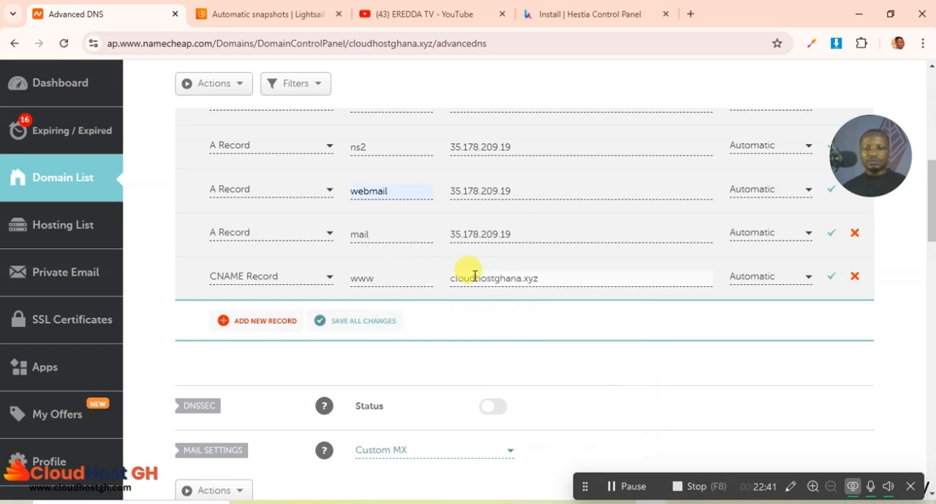
{"action": "left_click", "coordinate": [513, 383]}
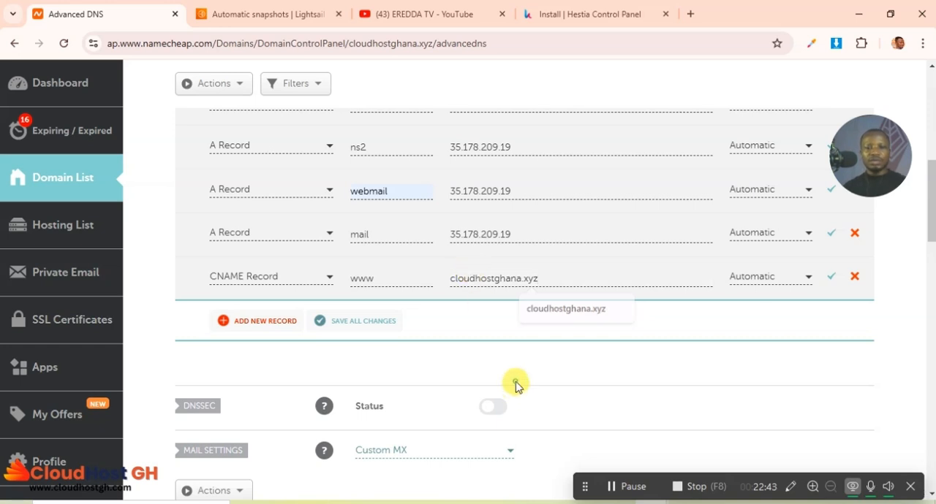
Review the host records from @ through www and save all changes
{"action": "scroll", "coordinate": [512, 306], "scroll_direction": "up", "scroll_amount": 3}
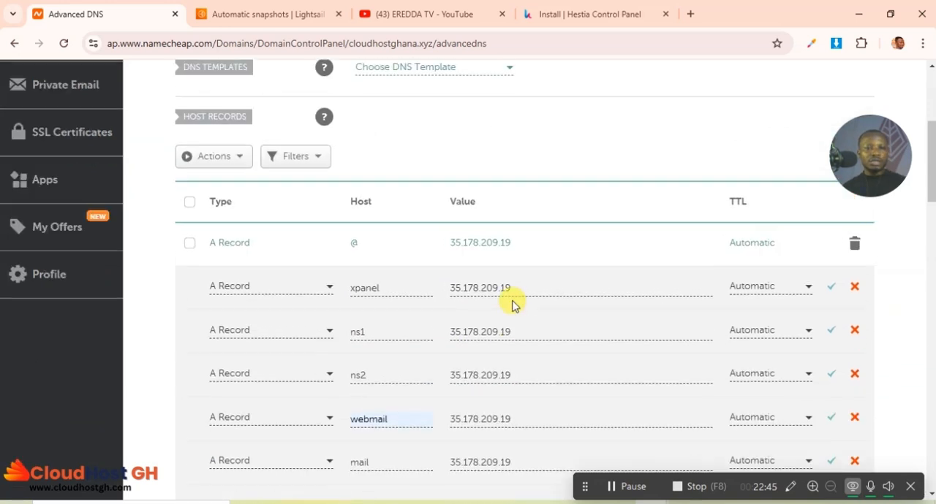
{"action": "scroll", "coordinate": [511, 305], "scroll_direction": "down", "scroll_amount": 1}
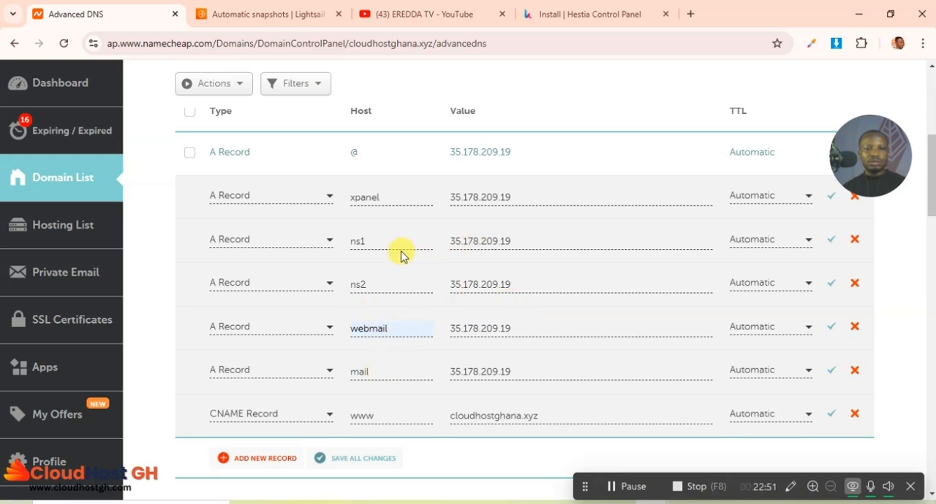
{"action": "scroll", "coordinate": [418, 234], "scroll_direction": "up", "scroll_amount": 2}
{"action": "scroll", "coordinate": [432, 341], "scroll_direction": "down", "scroll_amount": 1}
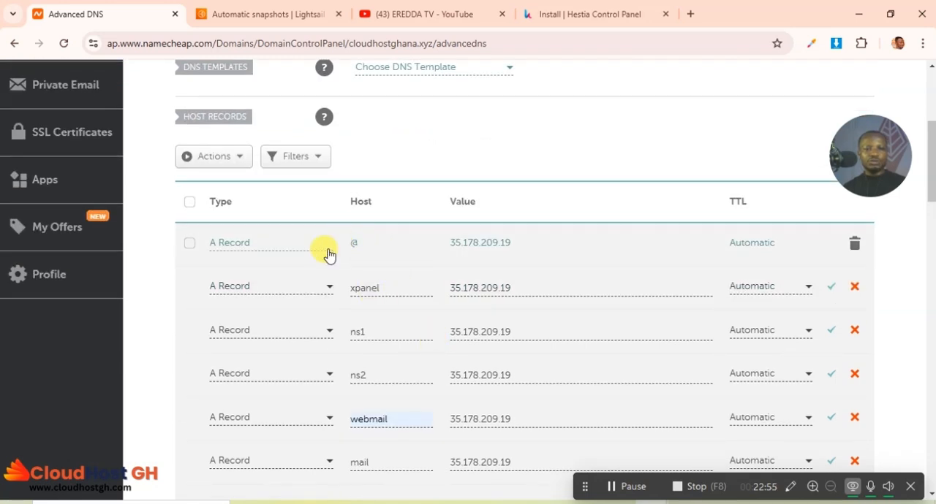
{"action": "scroll", "coordinate": [505, 261], "scroll_direction": "down", "scroll_amount": 3}
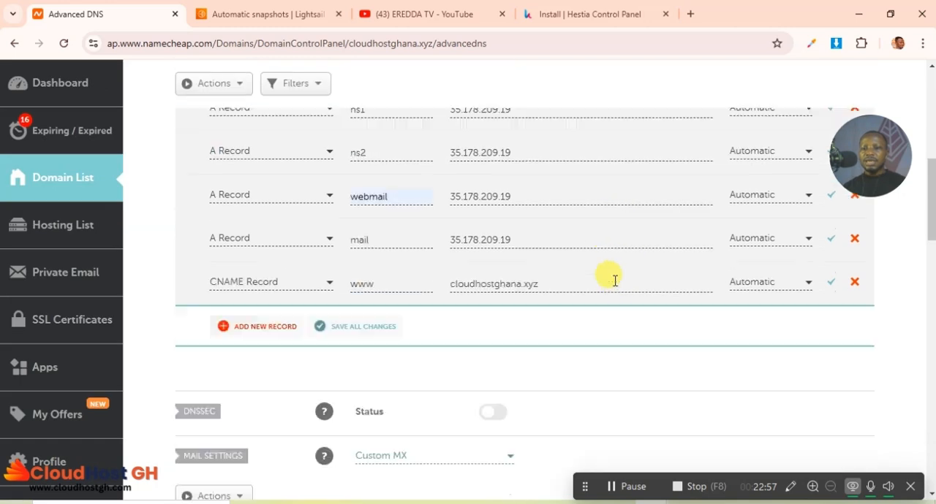
{"action": "left_click", "coordinate": [365, 325]}
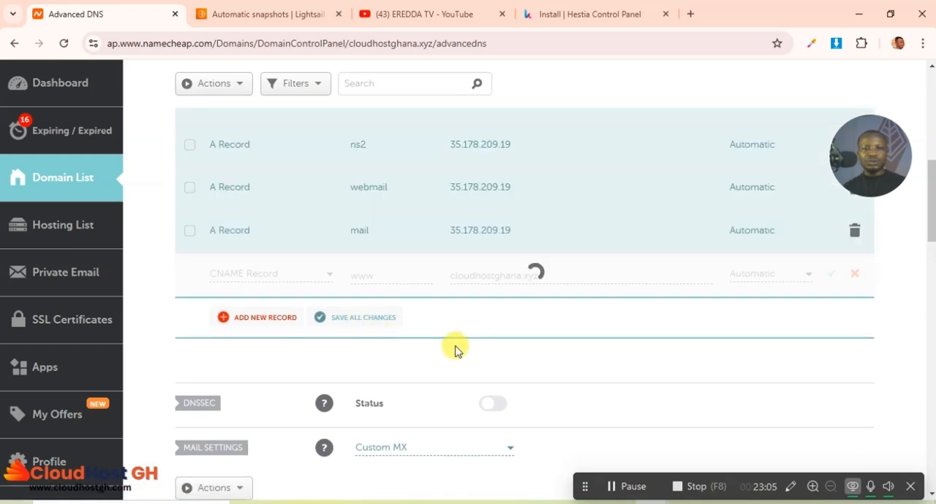
Copy the IP address 35.178.209.19 from the @ A record's value
{"action": "scroll", "coordinate": [453, 347], "scroll_direction": "up", "scroll_amount": 3}
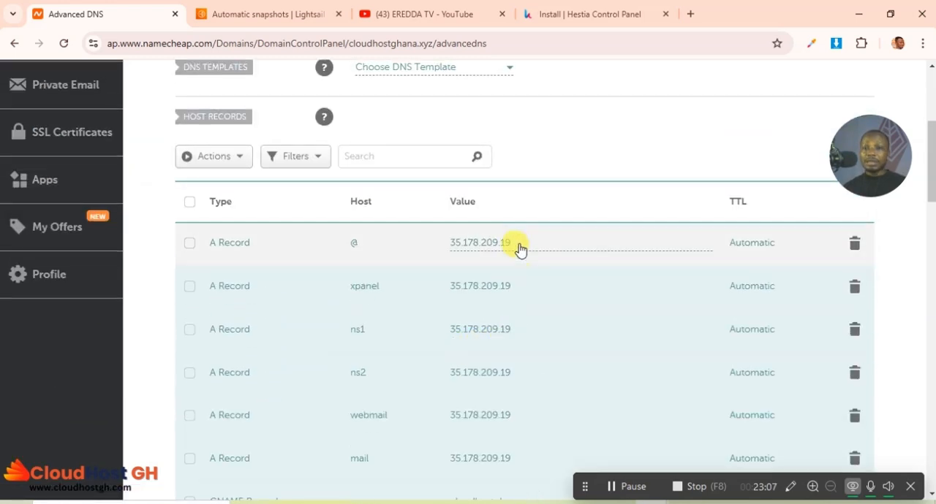
{"action": "left_click_drag", "start_coordinate": [528, 244], "coordinate": [449, 243]}
{"action": "right_click", "coordinate": [478, 246]}
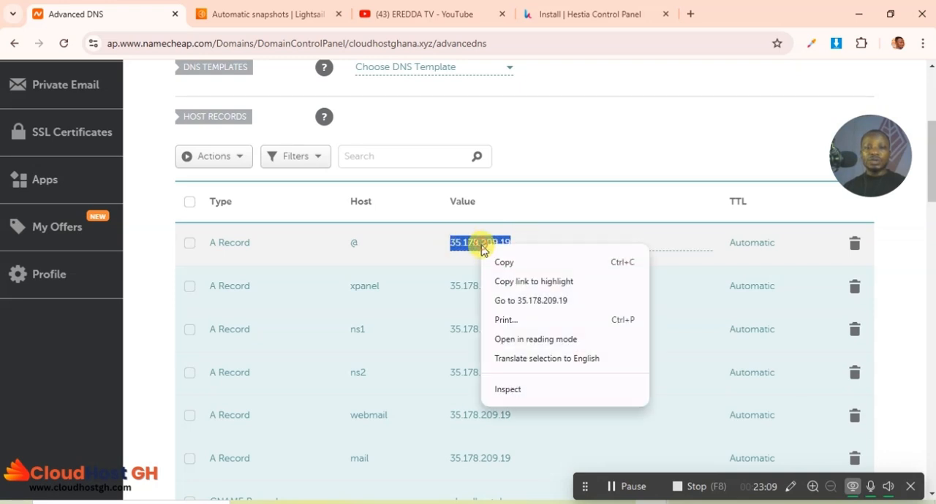
{"action": "left_click", "coordinate": [518, 263]}
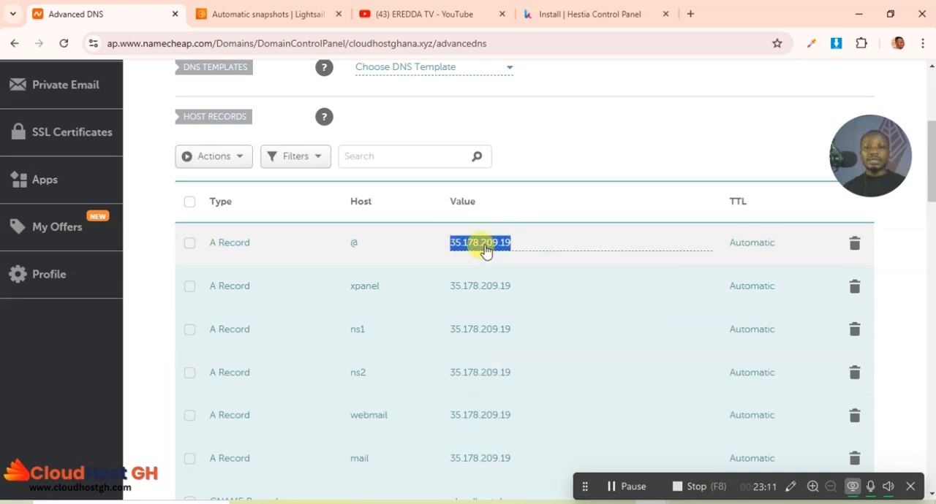
{"action": "right_click", "coordinate": [482, 246]}
{"action": "left_click", "coordinate": [509, 267]}
List the standard nameservers under Personal DNS Server and delete ns1.cloudhostghana.xyz and ns2.cloudhostghana.xyz
{"action": "scroll", "coordinate": [590, 280], "scroll_direction": "down", "scroll_amount": 10}
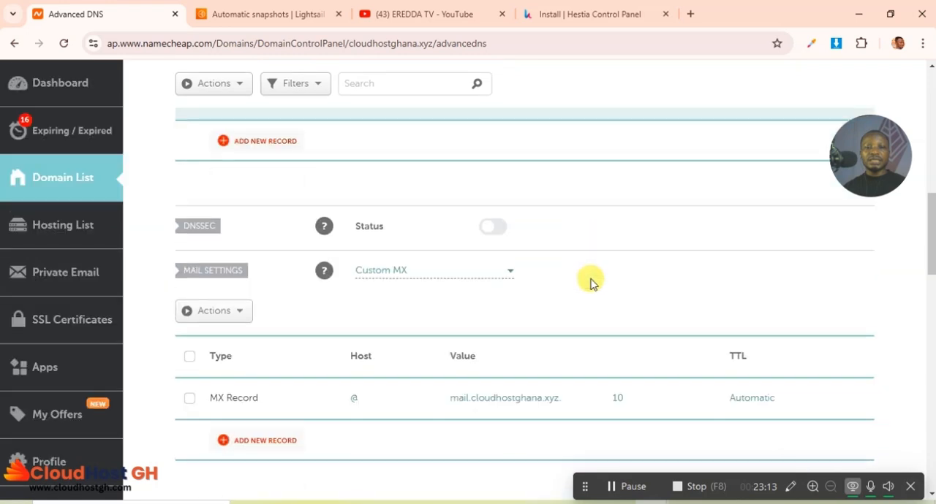
{"action": "scroll", "coordinate": [591, 279], "scroll_direction": "up", "scroll_amount": 3}
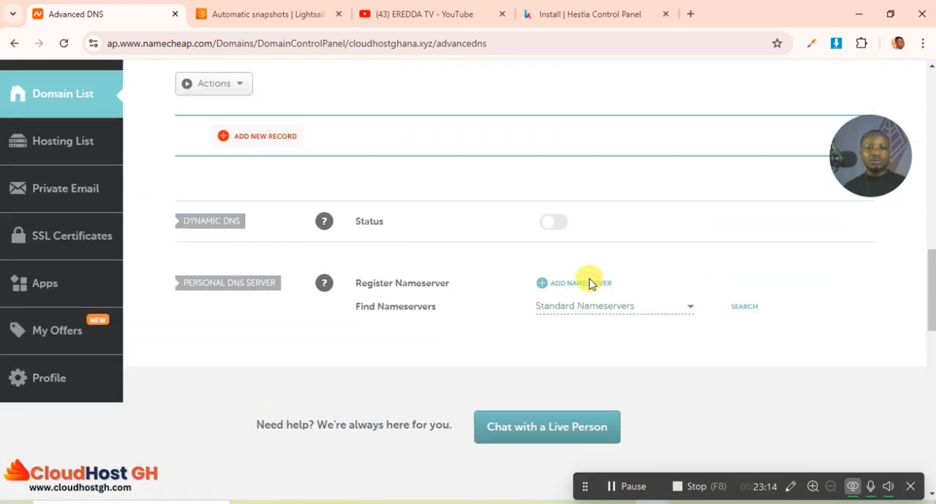
{"action": "left_click", "coordinate": [745, 315]}
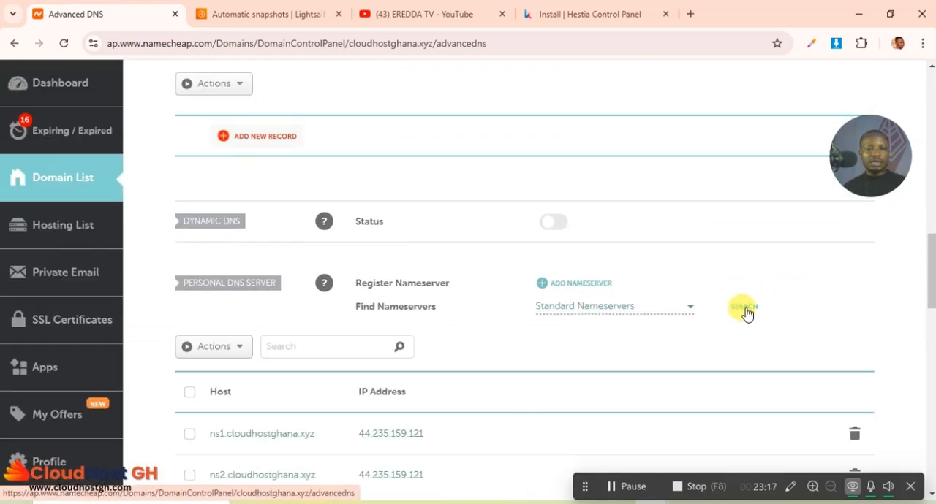
{"action": "scroll", "coordinate": [746, 315], "scroll_direction": "down", "scroll_amount": 1}
{"action": "left_click", "coordinate": [855, 388]}
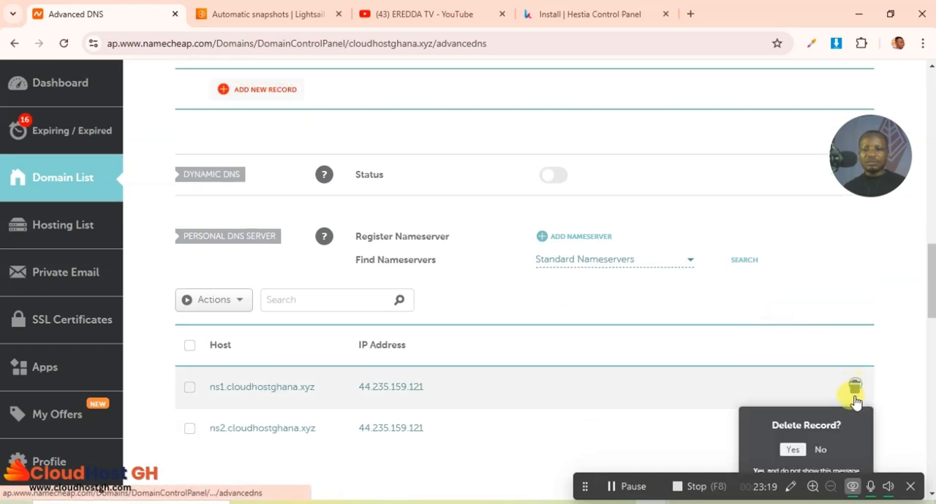
{"action": "left_click", "coordinate": [801, 453]}
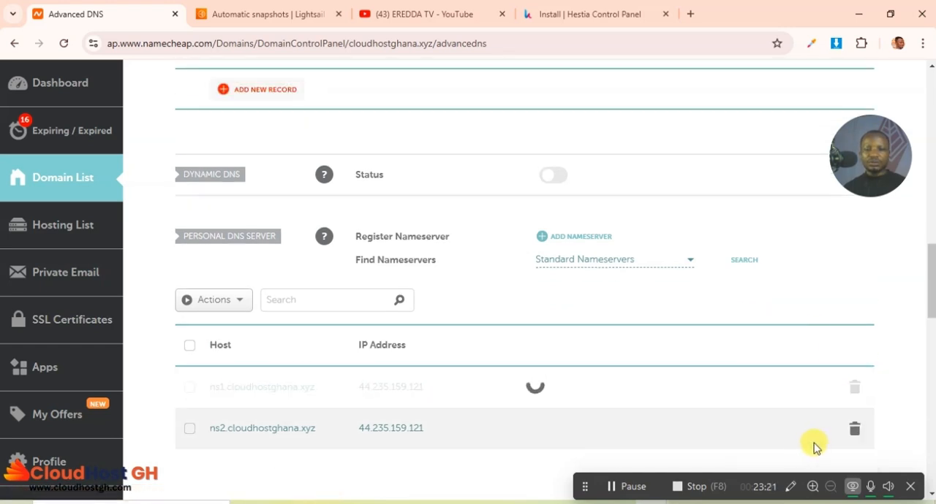
{"action": "left_click", "coordinate": [854, 388]}
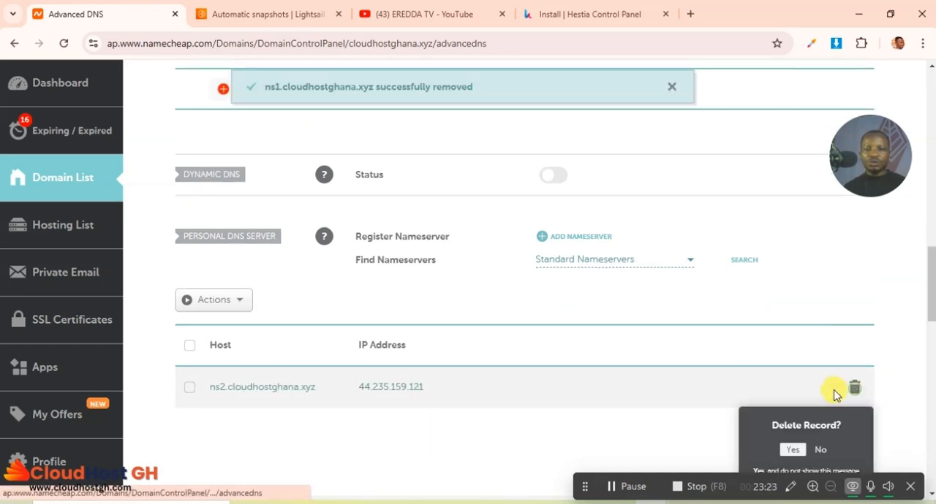
{"action": "left_click", "coordinate": [796, 449]}
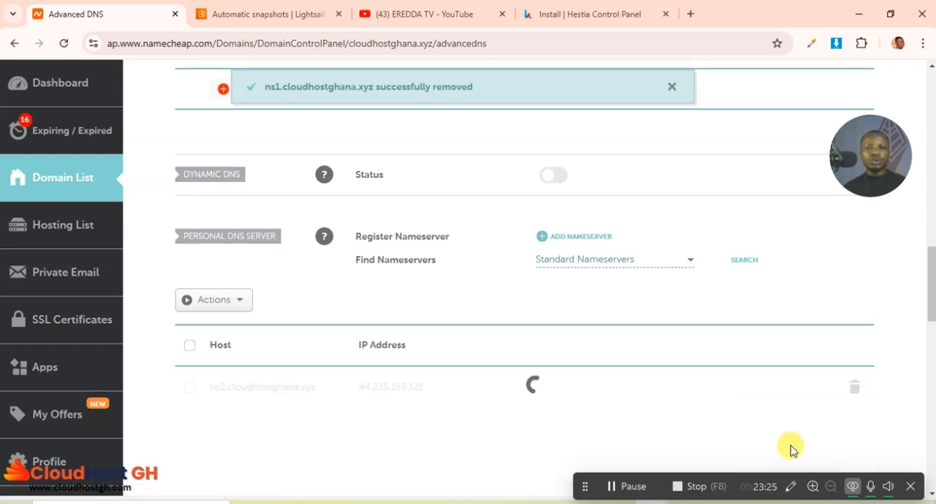
Register the personal nameserver ns1 for cloudhostghana.xyz with the copied IP address 35.178.209.19
{"action": "left_click", "coordinate": [568, 238]}
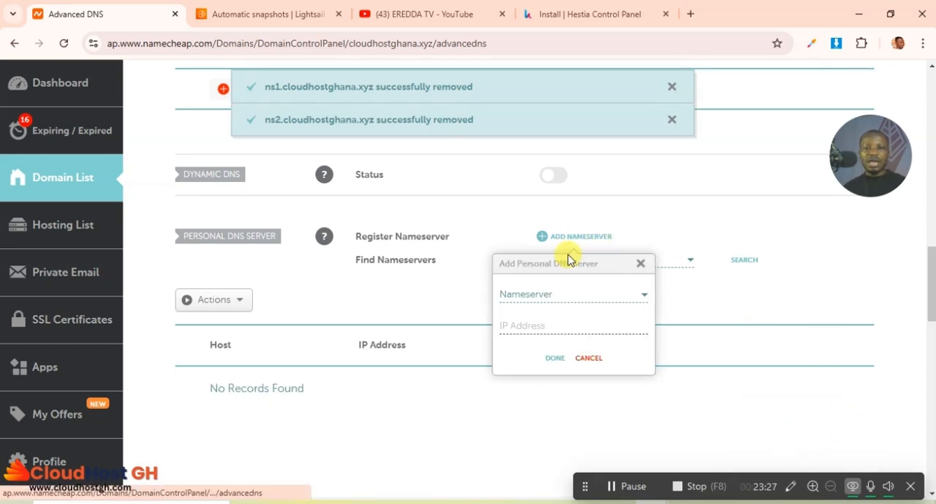
{"action": "left_click", "coordinate": [530, 293]}
{"action": "left_click", "coordinate": [524, 344]}
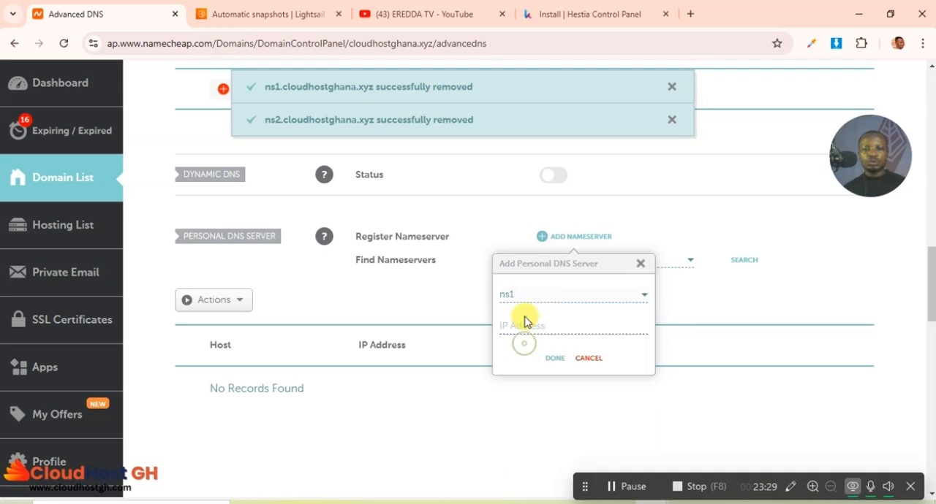
{"action": "left_click", "coordinate": [512, 324]}
{"action": "key", "text": "ctrl+v"}
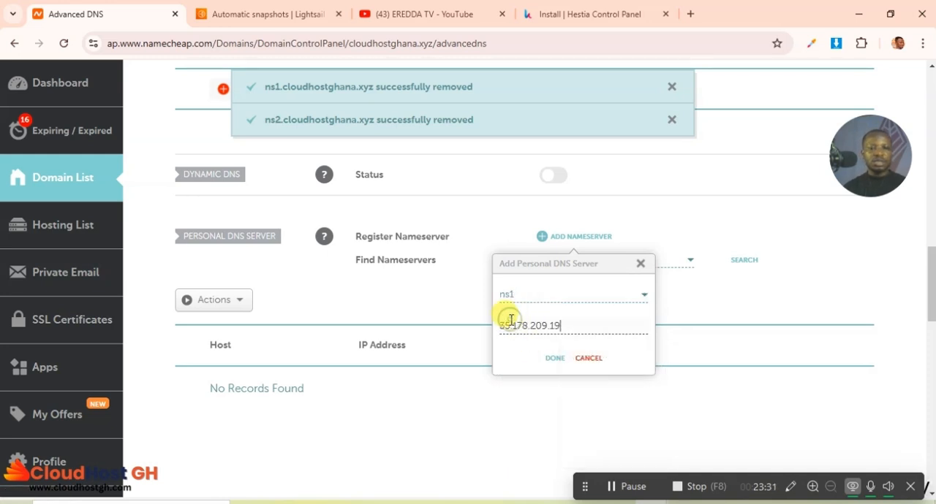
{"action": "left_click", "coordinate": [557, 361]}
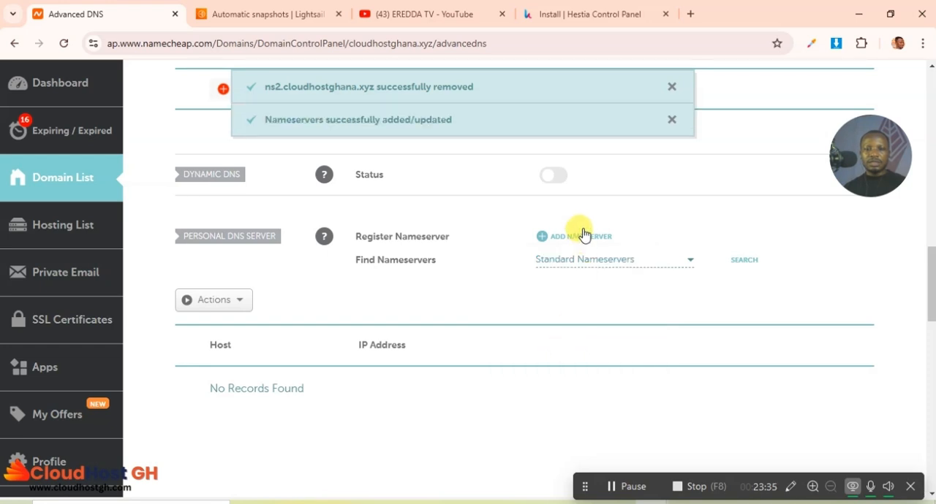
Register the personal nameserver ns2 with IP address 35.178.209.19 and list the standard nameservers
{"action": "left_click", "coordinate": [582, 235]}
{"action": "left_click", "coordinate": [548, 294]}
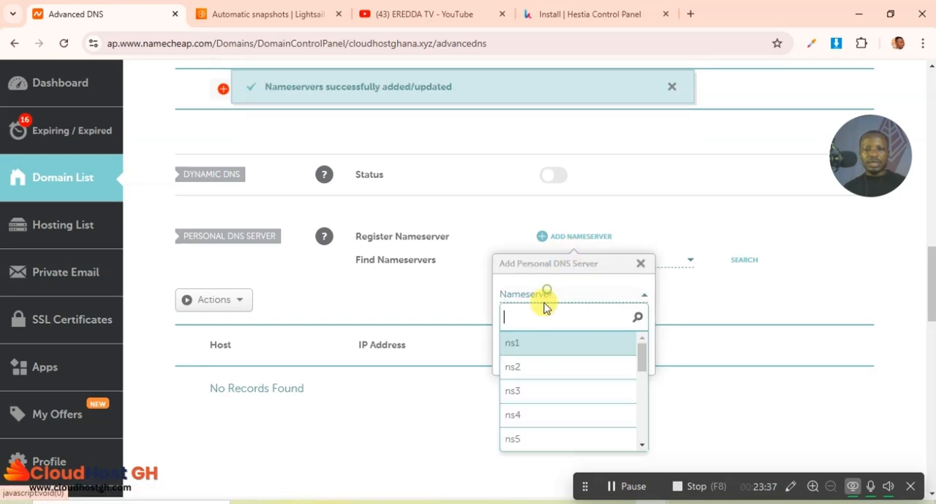
{"action": "left_click", "coordinate": [525, 369]}
{"action": "left_click", "coordinate": [524, 326]}
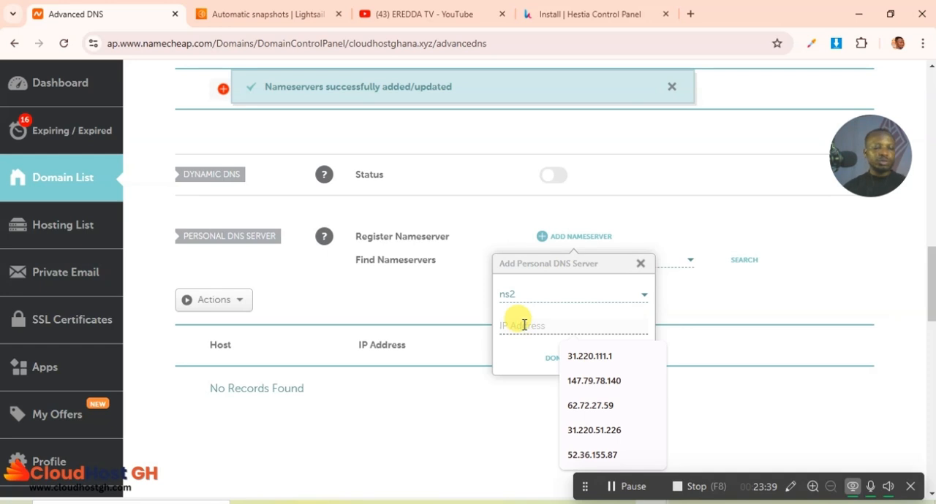
{"action": "key", "text": "ctrl+v"}
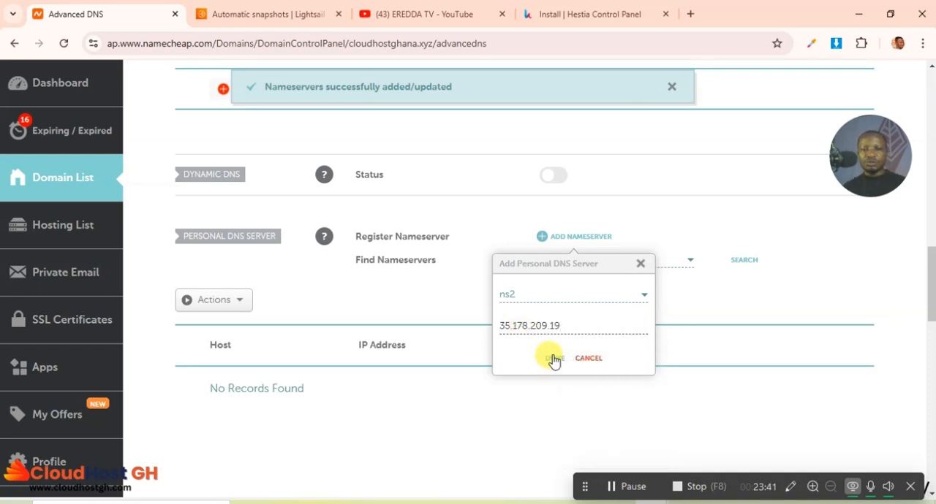
{"action": "left_click", "coordinate": [553, 358]}
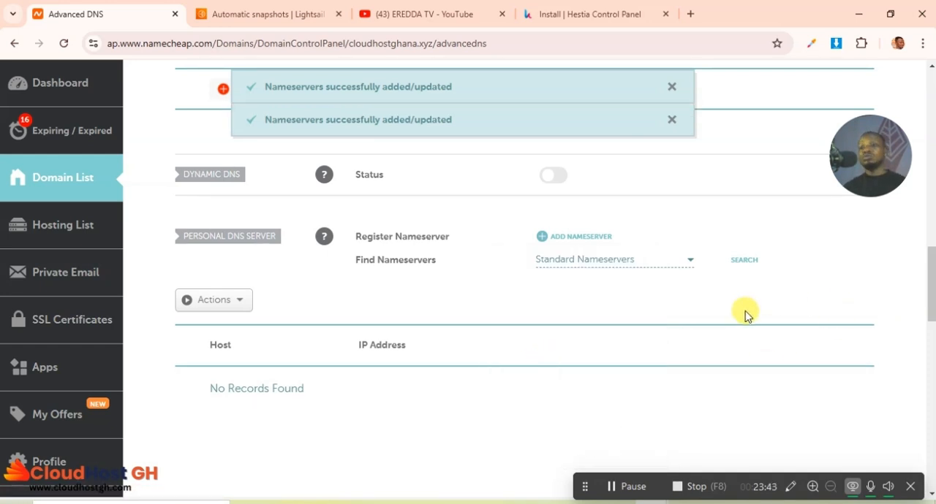
{"action": "left_click", "coordinate": [743, 262]}
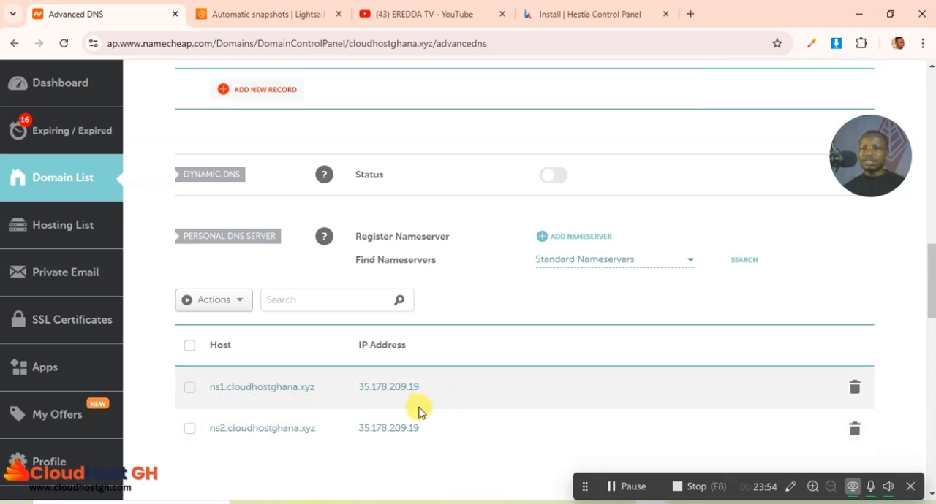
Check the Hestia installer's progress in the Lightsail SSH terminal window, then minimize that window
{"action": "scroll", "coordinate": [417, 411], "scroll_direction": "up", "scroll_amount": 5}
{"action": "scroll", "coordinate": [417, 411], "scroll_direction": "up", "scroll_amount": 5}
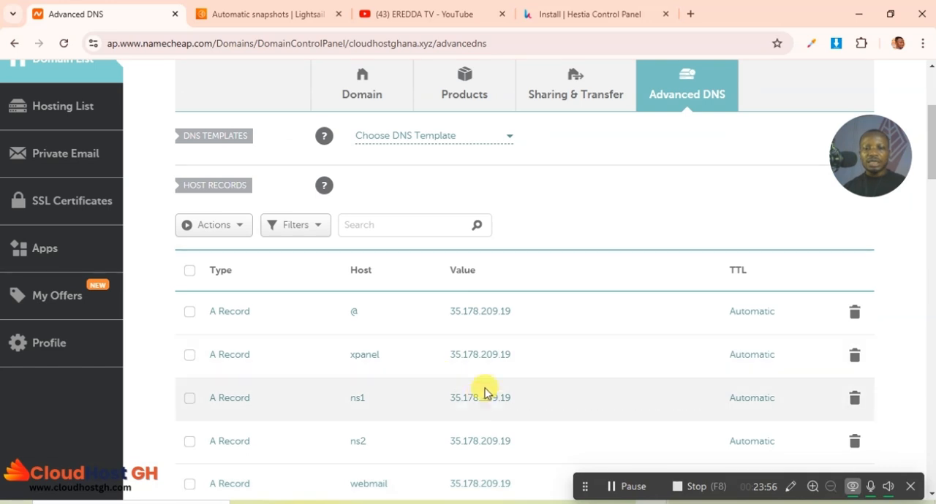
{"action": "mouse_move", "coordinate": [669, 500]}
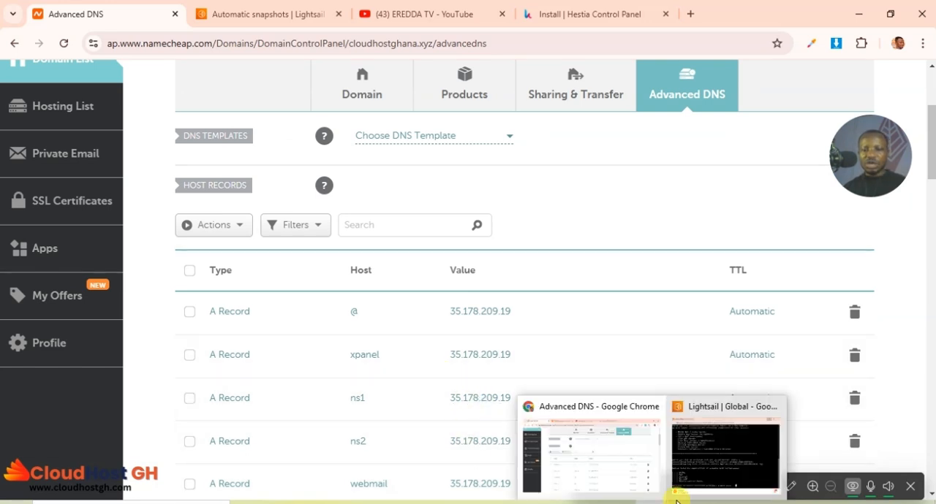
{"action": "left_click", "coordinate": [712, 431]}
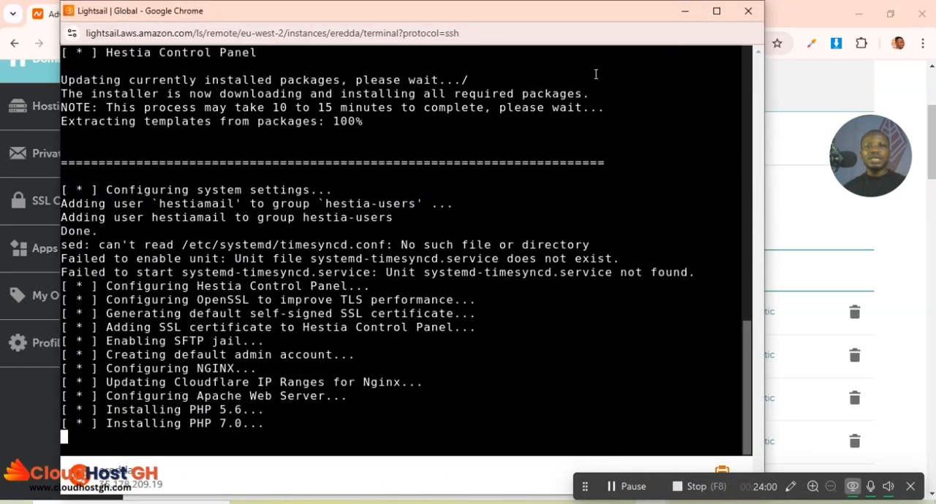
{"action": "left_click", "coordinate": [686, 12]}
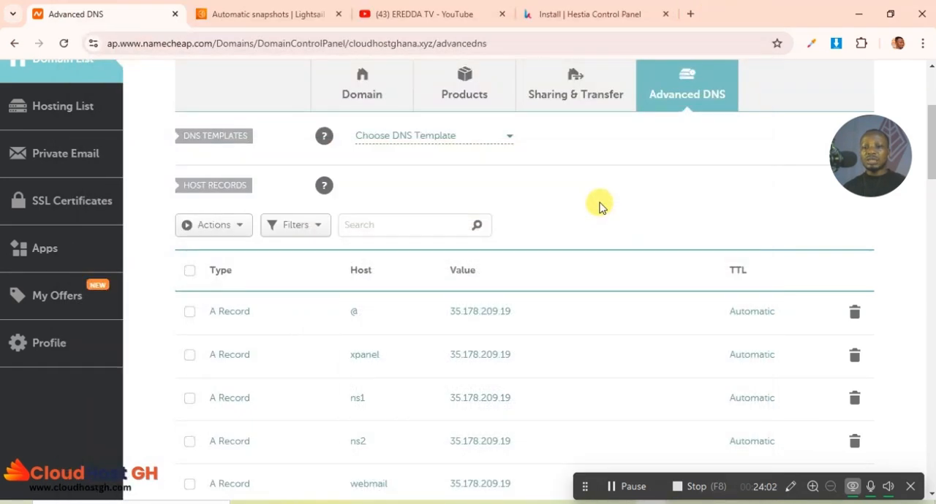
Switch to Amazon Lightsail and open the eredda instance's networking settings at the IPv4 Firewall rules
{"action": "left_click", "coordinate": [282, 10]}
{"action": "scroll", "coordinate": [413, 283], "scroll_direction": "up", "scroll_amount": 1}
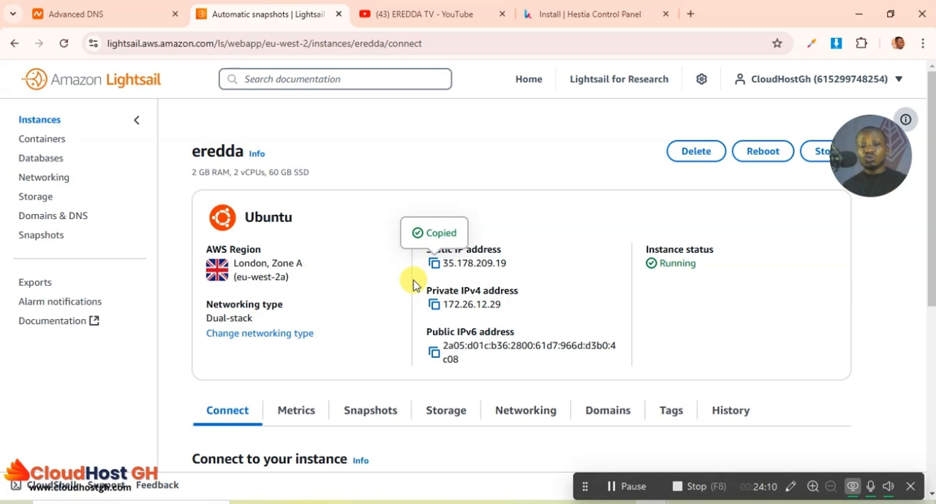
{"action": "scroll", "coordinate": [387, 285], "scroll_direction": "down", "scroll_amount": 2}
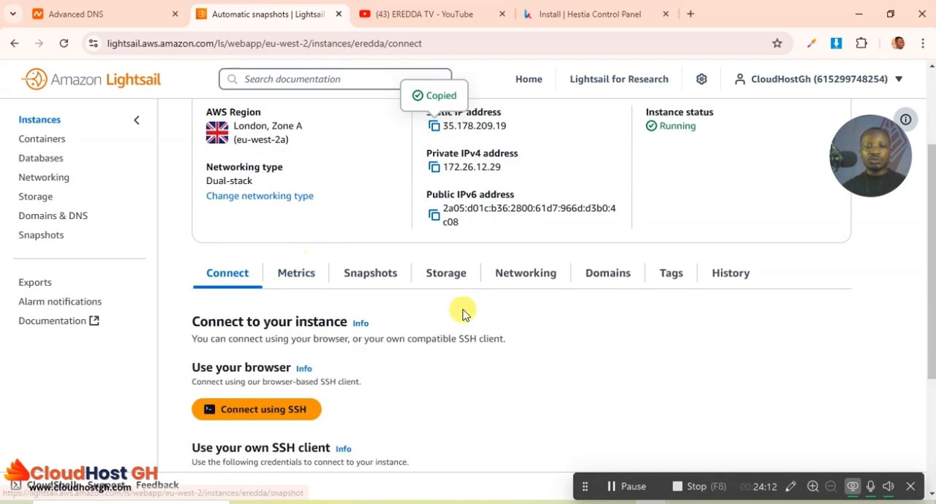
{"action": "left_click", "coordinate": [537, 277]}
{"action": "scroll", "coordinate": [537, 279], "scroll_direction": "down", "scroll_amount": 5}
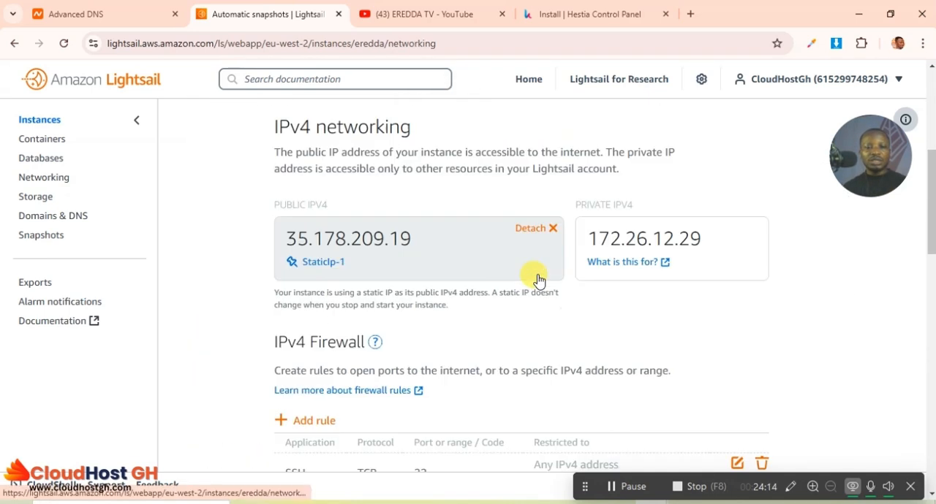
{"action": "scroll", "coordinate": [537, 279], "scroll_direction": "down", "scroll_amount": 1}
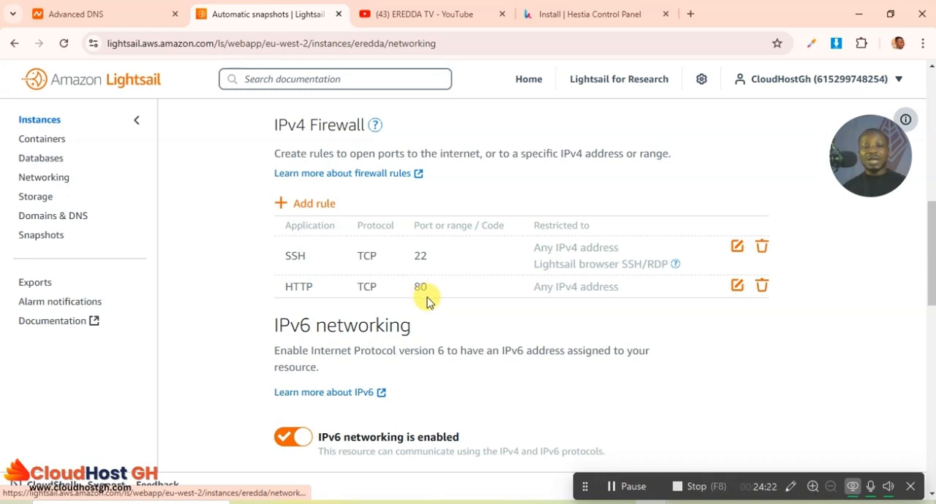
{"action": "scroll", "coordinate": [319, 226], "scroll_direction": "up", "scroll_amount": 2}
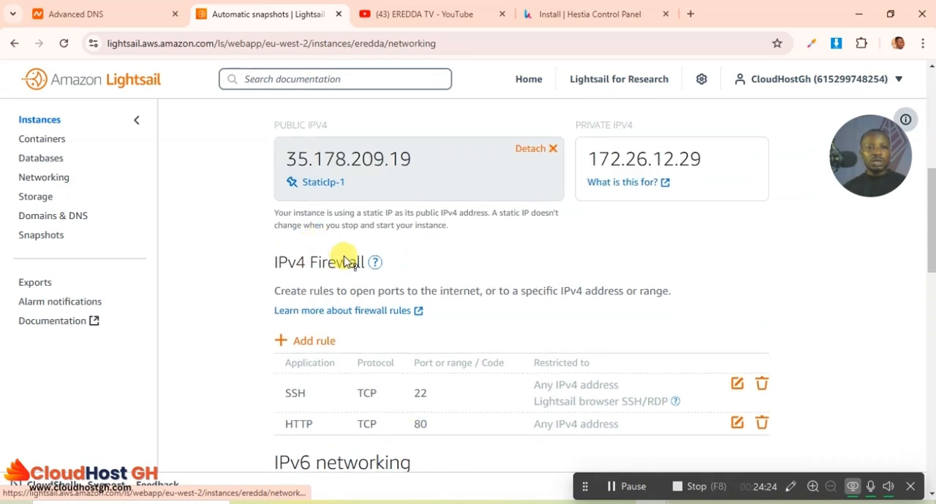
{"action": "scroll", "coordinate": [321, 241], "scroll_direction": "down", "scroll_amount": 2}
Create an IPv4 firewall rule for DNS (TCP) on port 53, duplicated for IPv6
{"action": "left_click", "coordinate": [316, 207]}
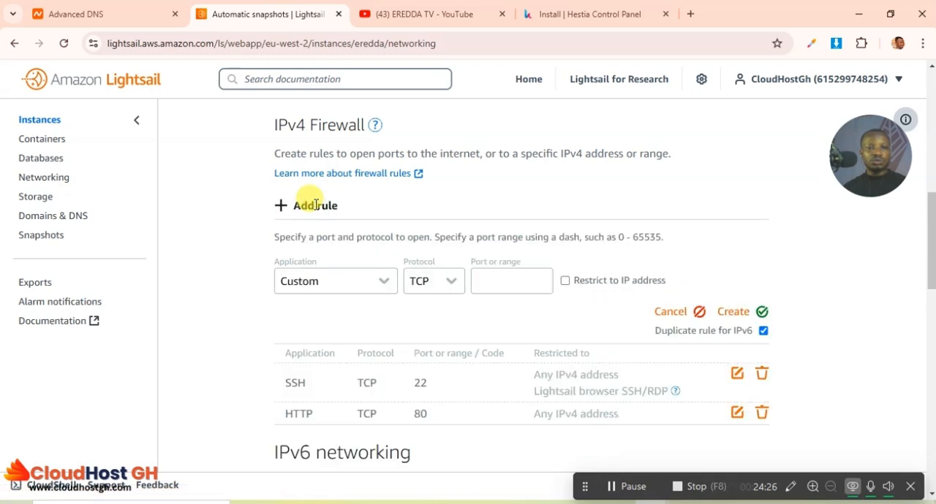
{"action": "left_click", "coordinate": [356, 283]}
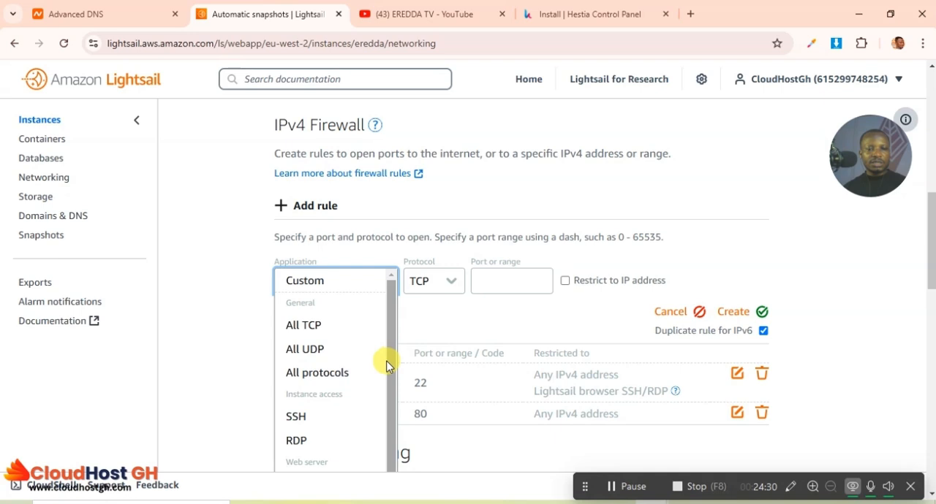
{"action": "scroll", "coordinate": [388, 366], "scroll_direction": "down", "scroll_amount": 5}
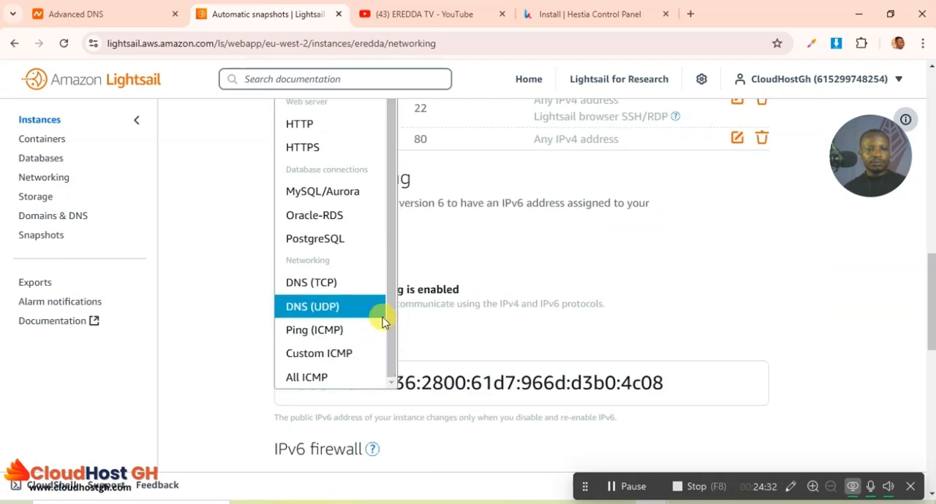
{"action": "left_click", "coordinate": [320, 282]}
{"action": "scroll", "coordinate": [529, 272], "scroll_direction": "up", "scroll_amount": 4}
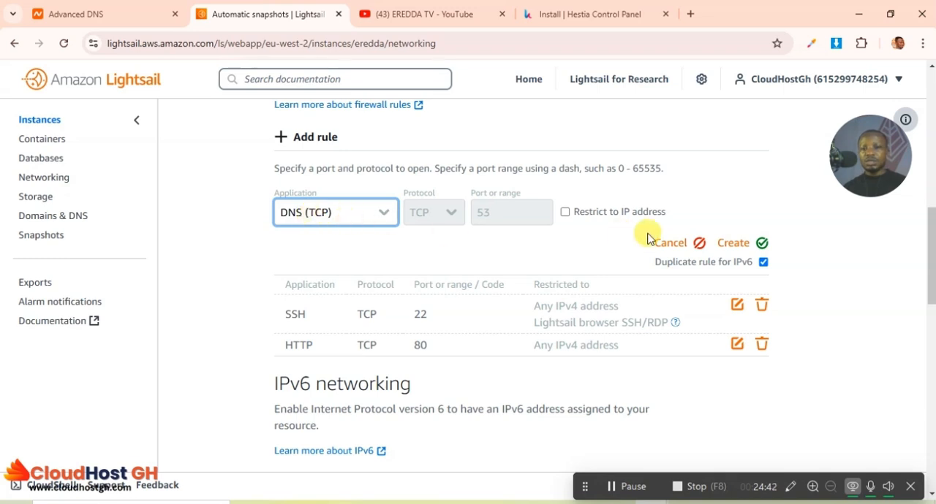
{"action": "left_click", "coordinate": [761, 249]}
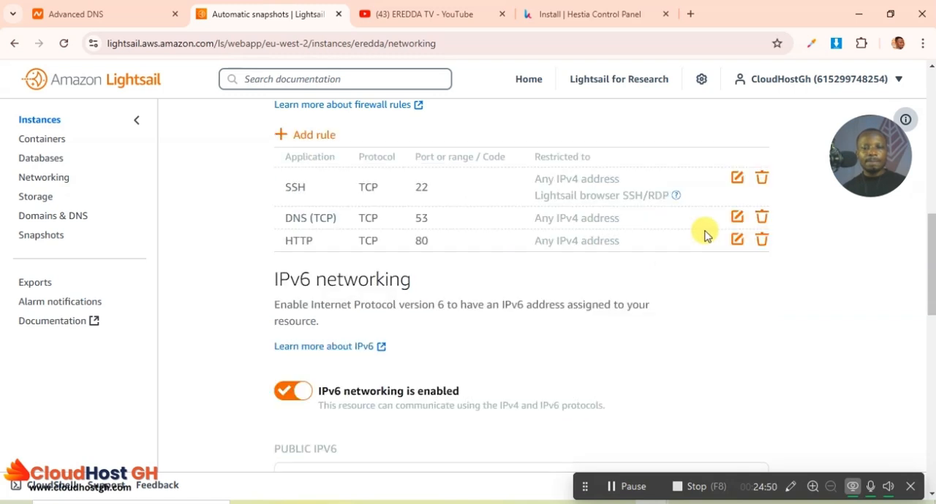
Create an IPv4 firewall rule for DNS (UDP) on port 53, duplicated for IPv6
{"action": "scroll", "coordinate": [424, 215], "scroll_direction": "up", "scroll_amount": 2}
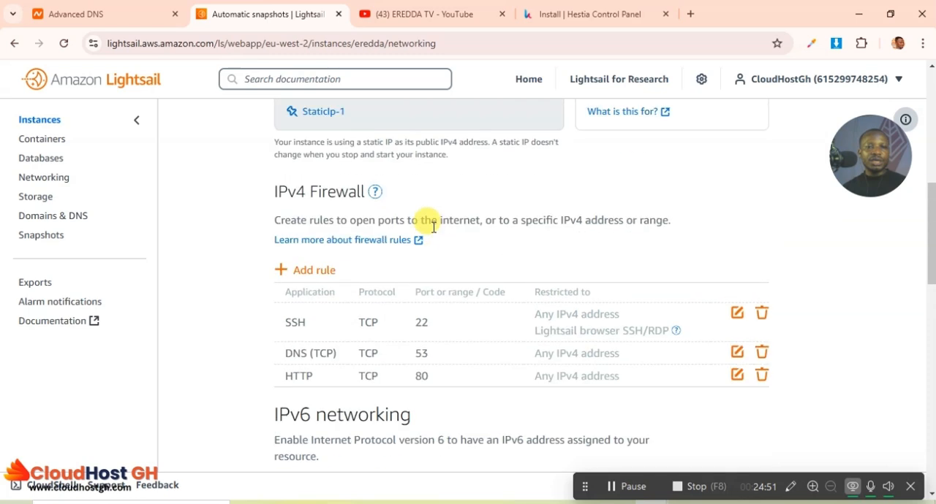
{"action": "left_click", "coordinate": [314, 273]}
{"action": "left_click", "coordinate": [365, 352]}
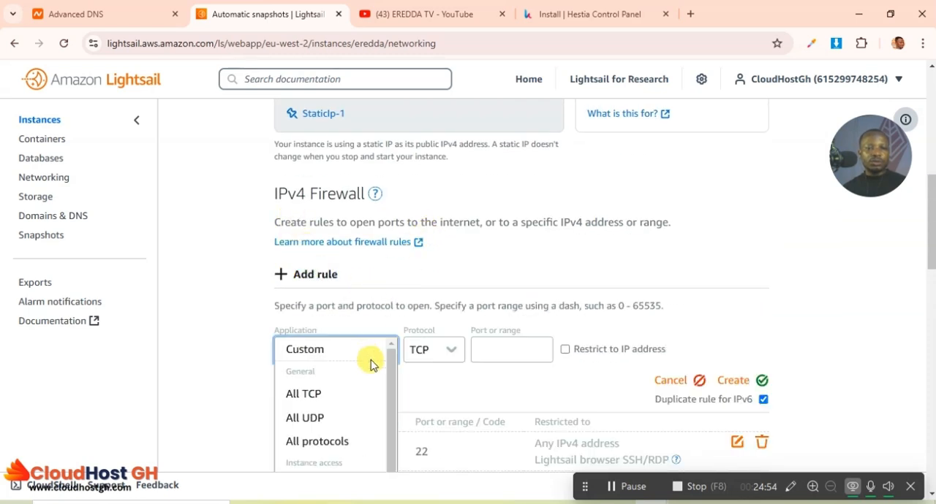
{"action": "scroll", "coordinate": [368, 361], "scroll_direction": "down", "scroll_amount": 2}
{"action": "scroll", "coordinate": [370, 398], "scroll_direction": "down", "scroll_amount": 2}
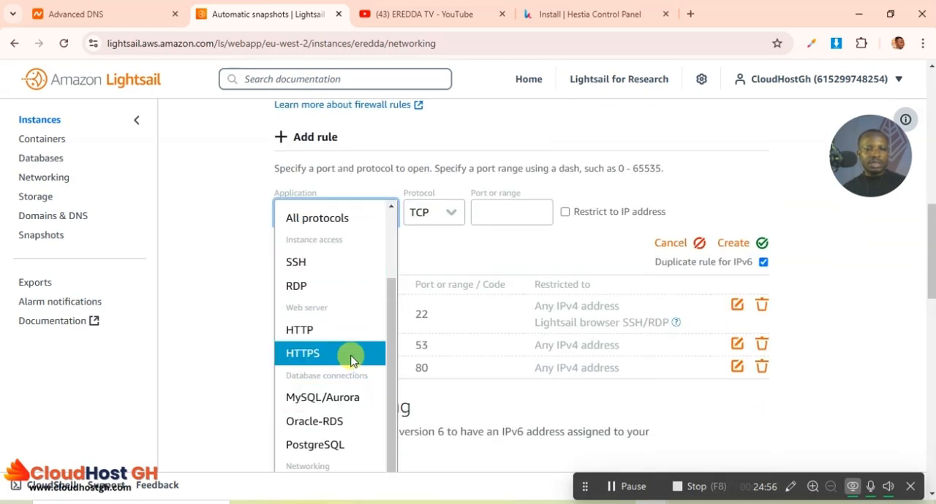
{"action": "scroll", "coordinate": [352, 387], "scroll_direction": "down", "scroll_amount": 1}
{"action": "scroll", "coordinate": [353, 406], "scroll_direction": "down", "scroll_amount": 1}
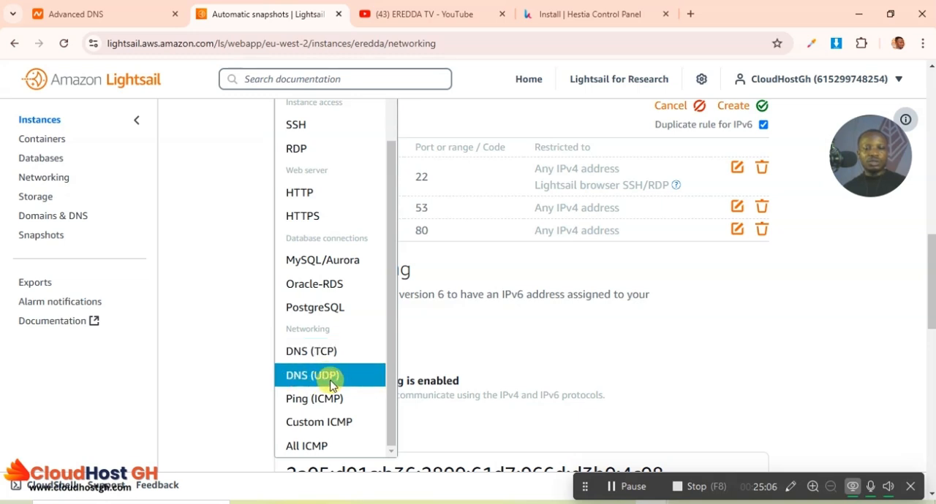
{"action": "left_click", "coordinate": [329, 375]}
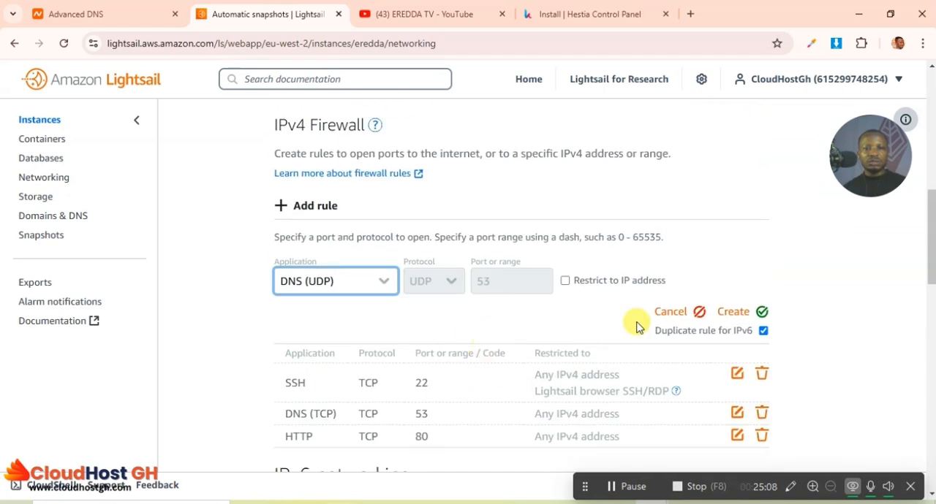
{"action": "left_click", "coordinate": [763, 311]}
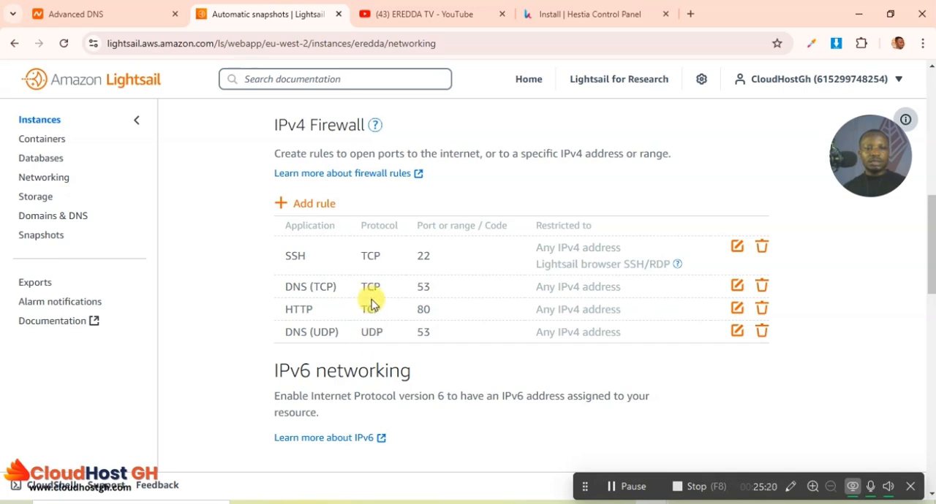
Create an IPv4 firewall rule for HTTPS on port 443, duplicated for IPv6
{"action": "scroll", "coordinate": [475, 329], "scroll_direction": "up", "scroll_amount": 2}
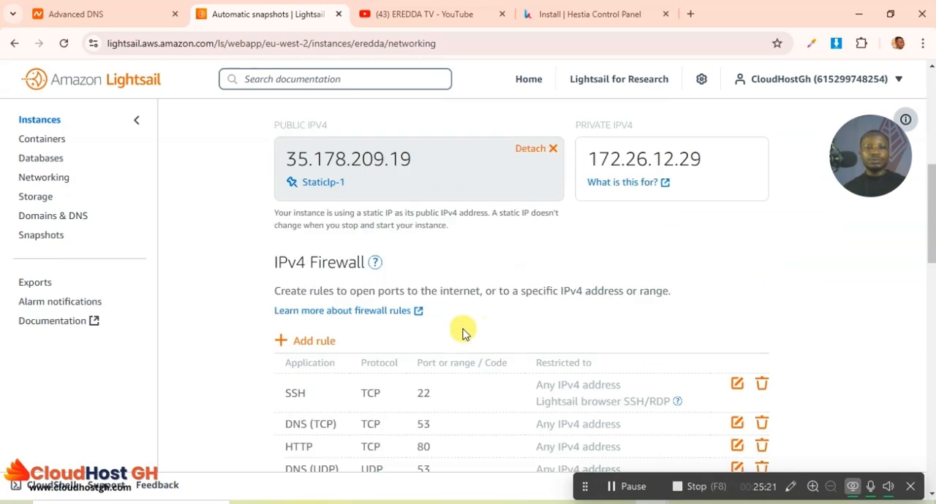
{"action": "left_click", "coordinate": [322, 341]}
{"action": "scroll", "coordinate": [351, 307], "scroll_direction": "down", "scroll_amount": 3}
{"action": "left_click", "coordinate": [359, 213]}
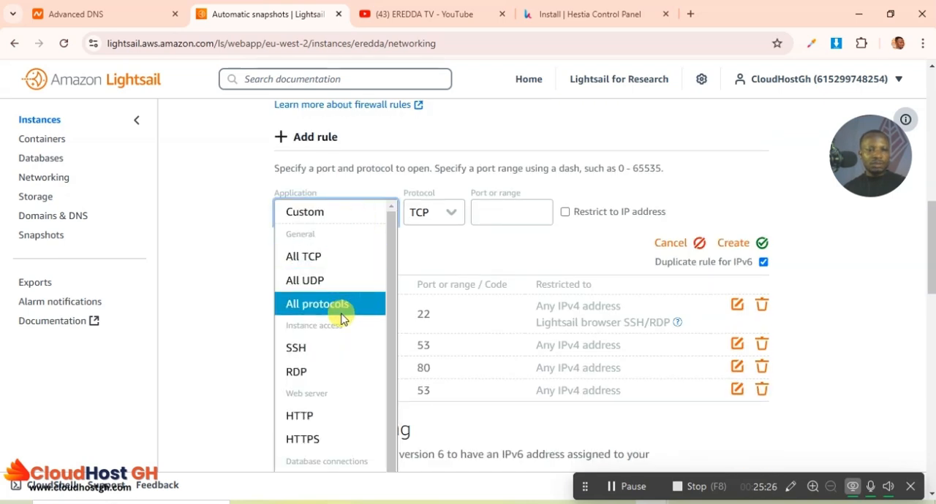
{"action": "scroll", "coordinate": [340, 326], "scroll_direction": "down", "scroll_amount": 1}
{"action": "scroll", "coordinate": [341, 278], "scroll_direction": "up", "scroll_amount": 1}
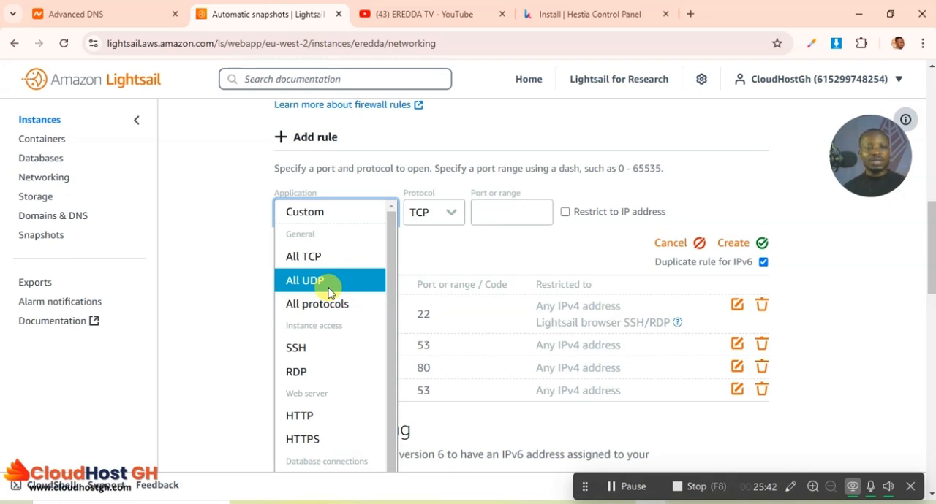
{"action": "scroll", "coordinate": [328, 292], "scroll_direction": "down", "scroll_amount": 1}
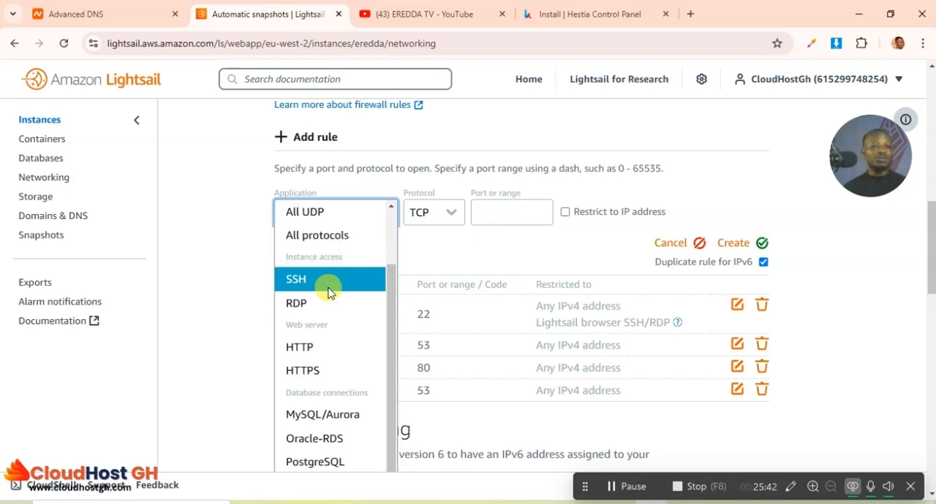
{"action": "left_click", "coordinate": [315, 347]}
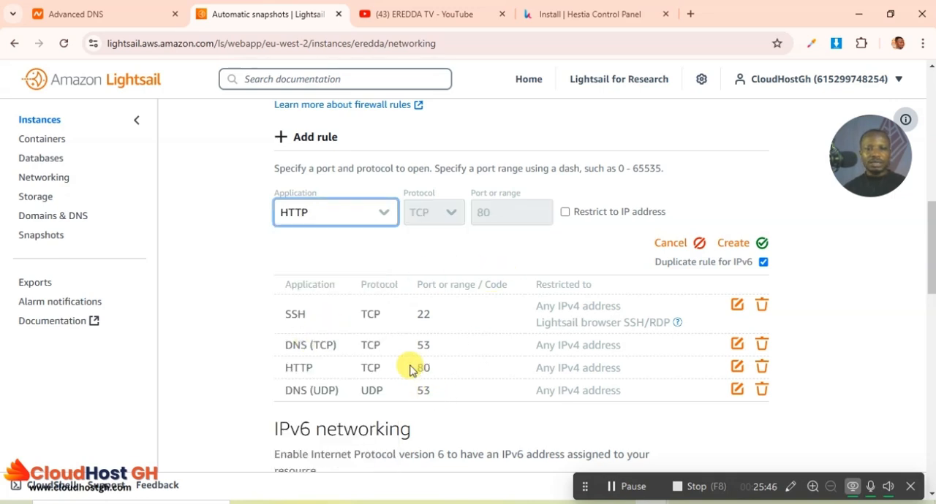
{"action": "left_click", "coordinate": [373, 213]}
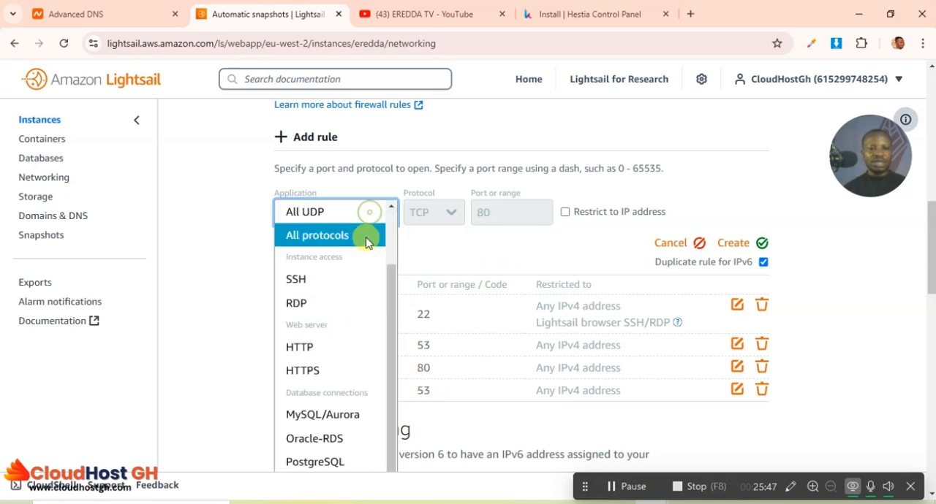
{"action": "left_click", "coordinate": [341, 370]}
{"action": "left_click", "coordinate": [761, 242]}
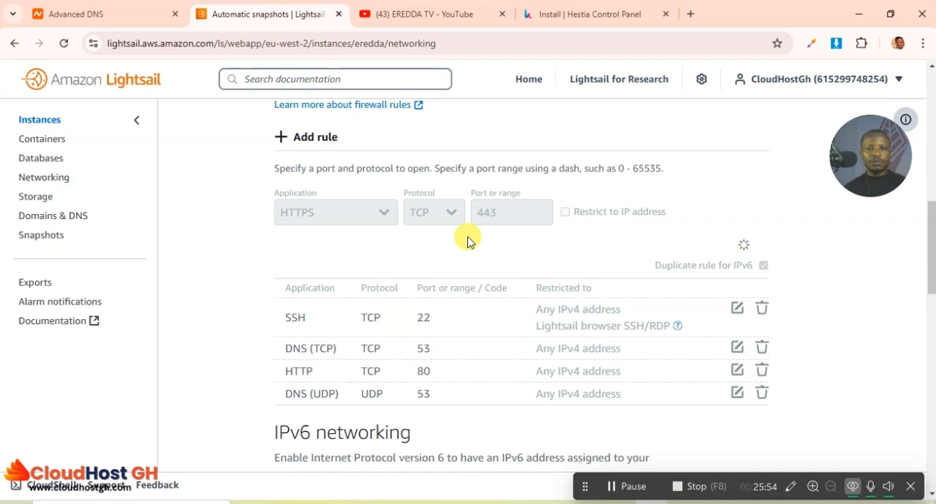
Create a custom TCP firewall rule for port 2083, duplicated for IPv6, checking the port against the Hestia install page's configured options
{"action": "left_click", "coordinate": [310, 136]}
{"action": "left_click", "coordinate": [358, 215]}
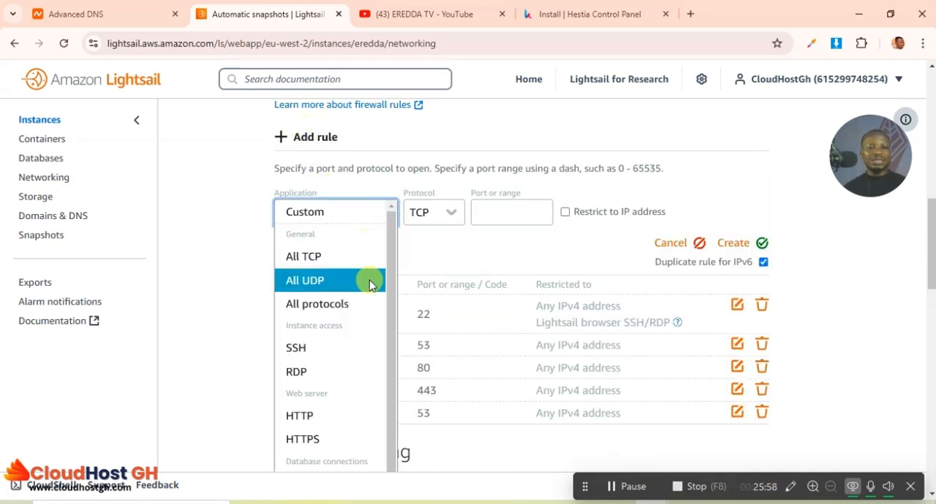
{"action": "scroll", "coordinate": [366, 358], "scroll_direction": "down", "scroll_amount": 1}
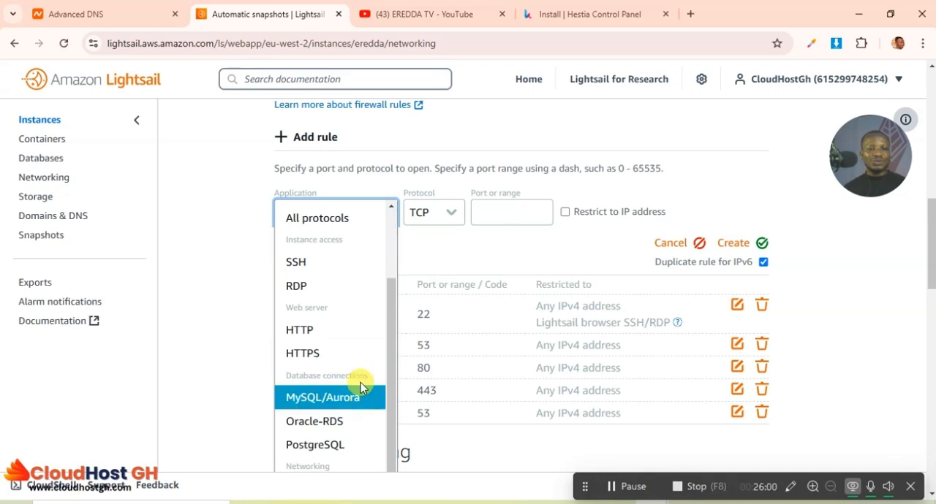
{"action": "scroll", "coordinate": [355, 369], "scroll_direction": "up", "scroll_amount": 1}
{"action": "left_click", "coordinate": [326, 208]}
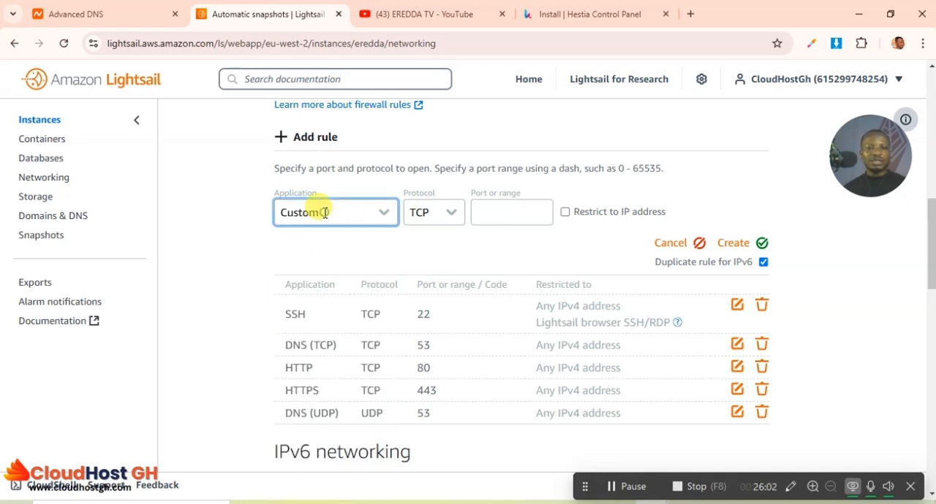
{"action": "left_click", "coordinate": [474, 214]}
{"action": "type", "text": "2"}
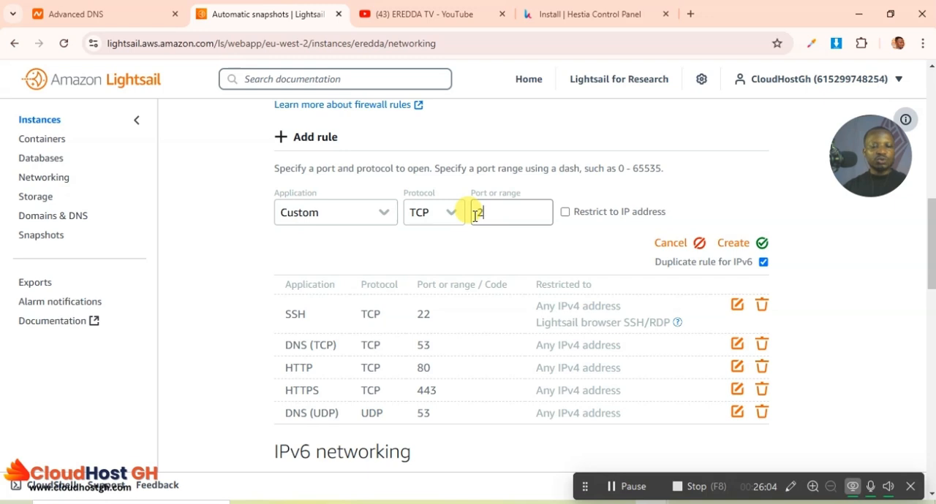
{"action": "type", "text": "083"}
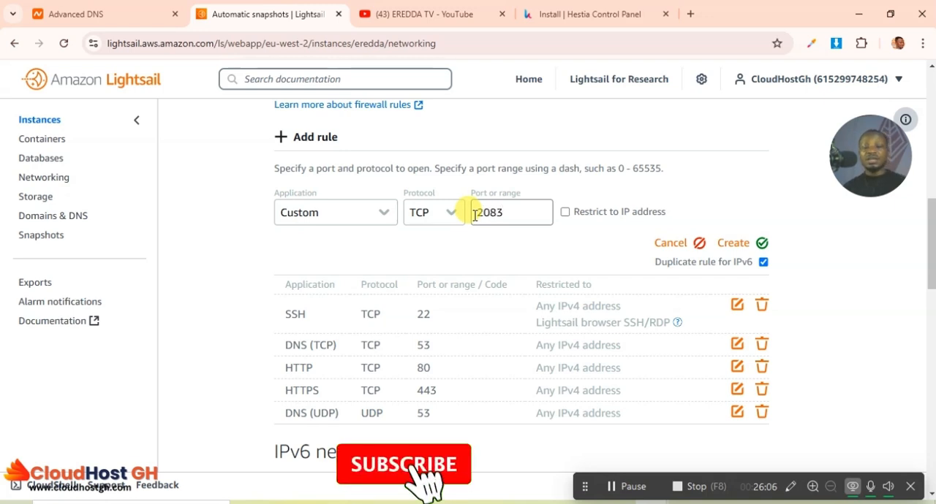
{"action": "left_click", "coordinate": [589, 14]}
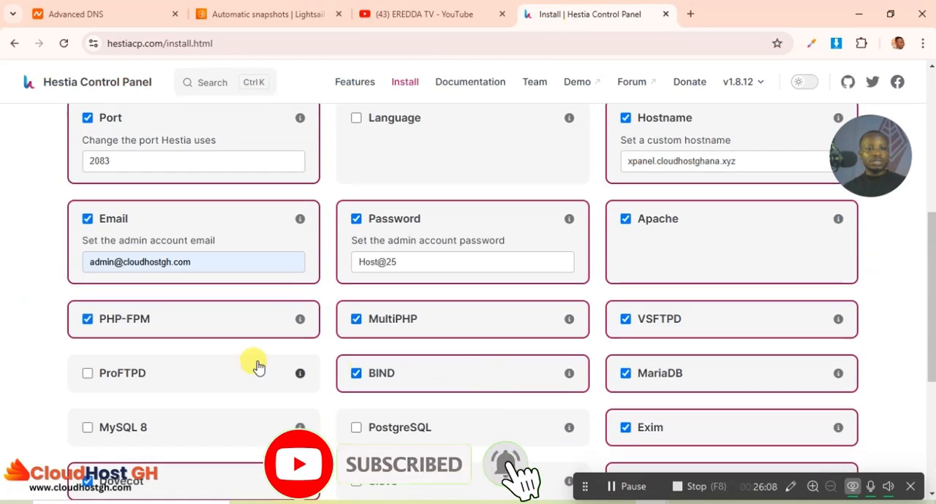
{"action": "scroll", "coordinate": [179, 186], "scroll_direction": "up", "scroll_amount": 1}
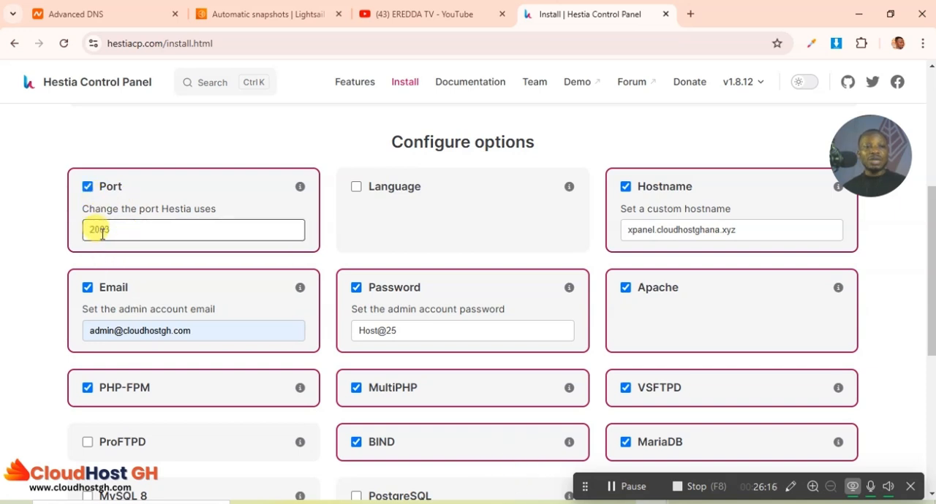
{"action": "left_click", "coordinate": [280, 13]}
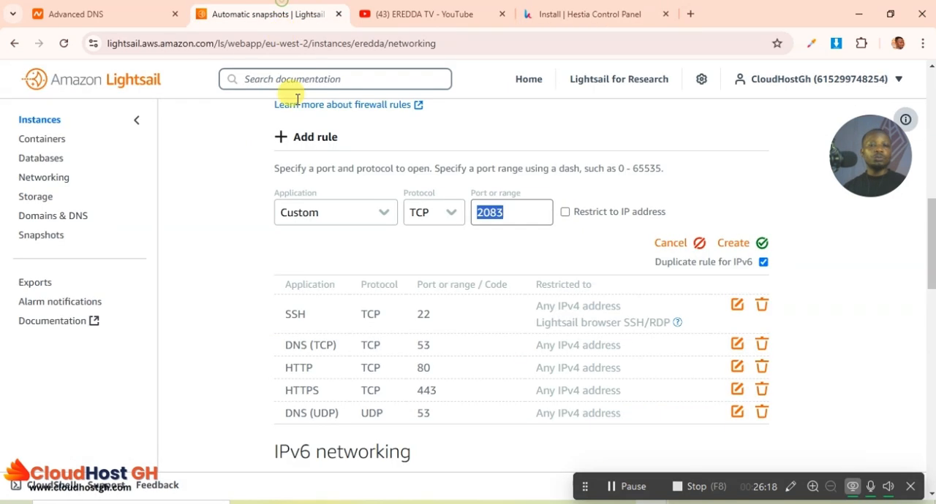
{"action": "left_click", "coordinate": [762, 245]}
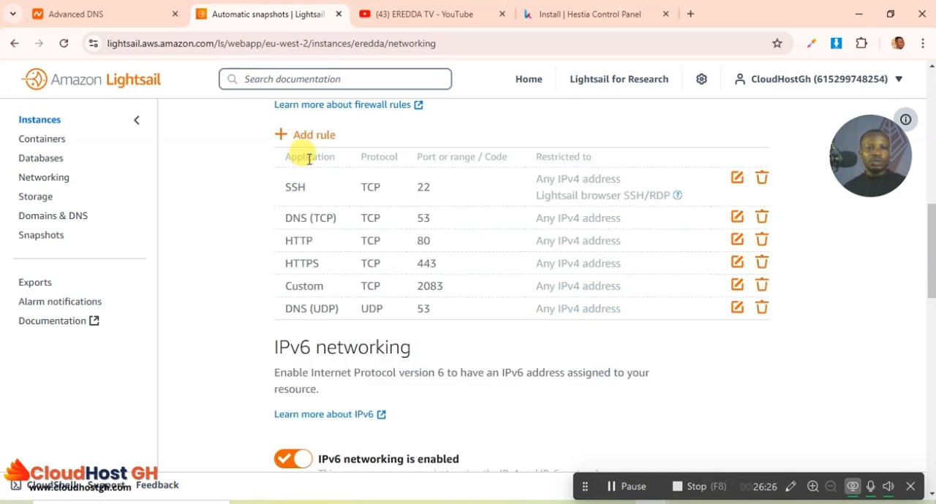
Create a custom TCP firewall rule for port 110, duplicated for IPv6
{"action": "left_click", "coordinate": [309, 135]}
{"action": "left_click", "coordinate": [497, 211]}
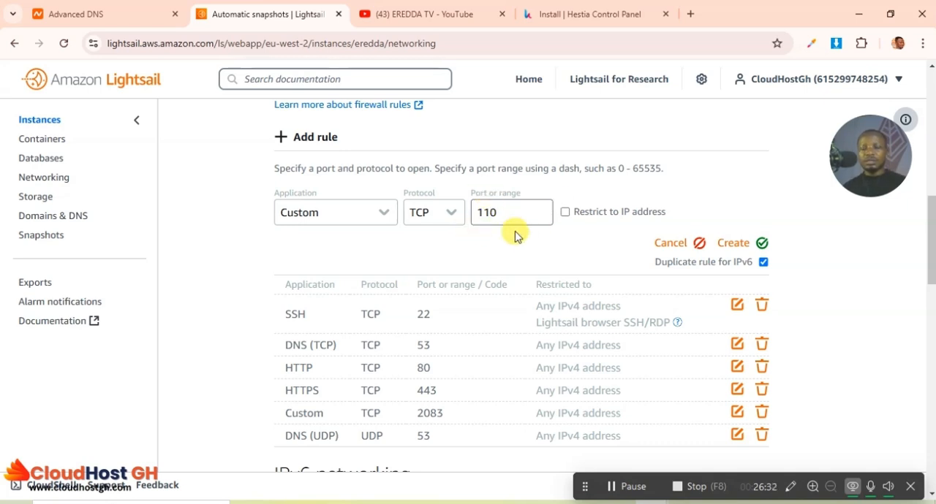
{"action": "left_click", "coordinate": [761, 247]}
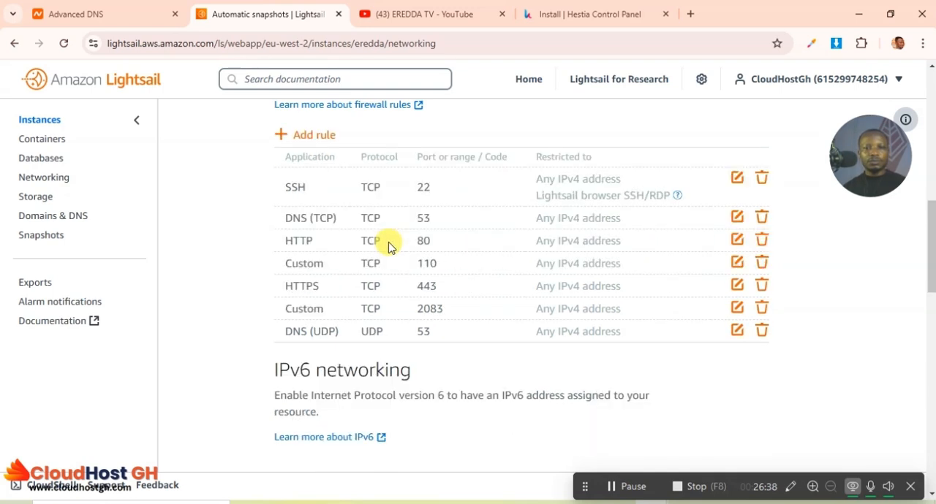
Create a custom TCP firewall rule for port 995, duplicated for IPv6
{"action": "left_click", "coordinate": [305, 135]}
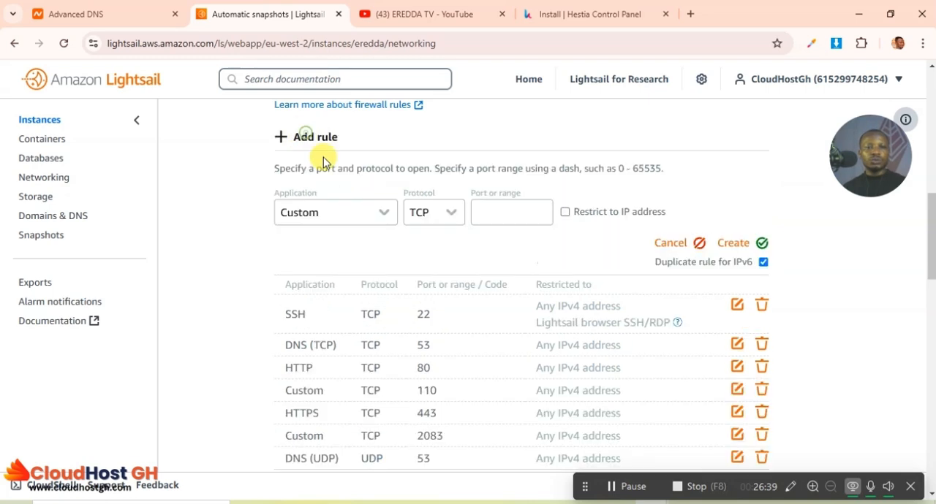
{"action": "left_click", "coordinate": [304, 212]}
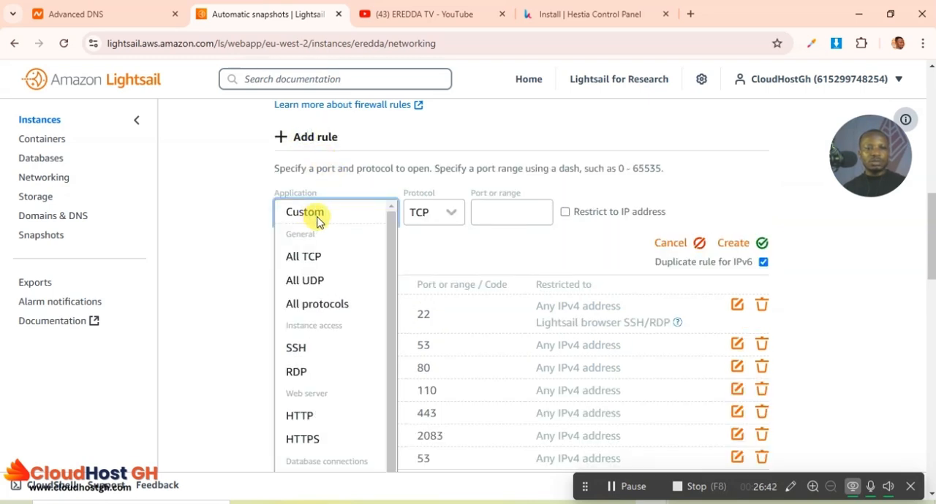
{"action": "scroll", "coordinate": [350, 307], "scroll_direction": "down", "scroll_amount": 2}
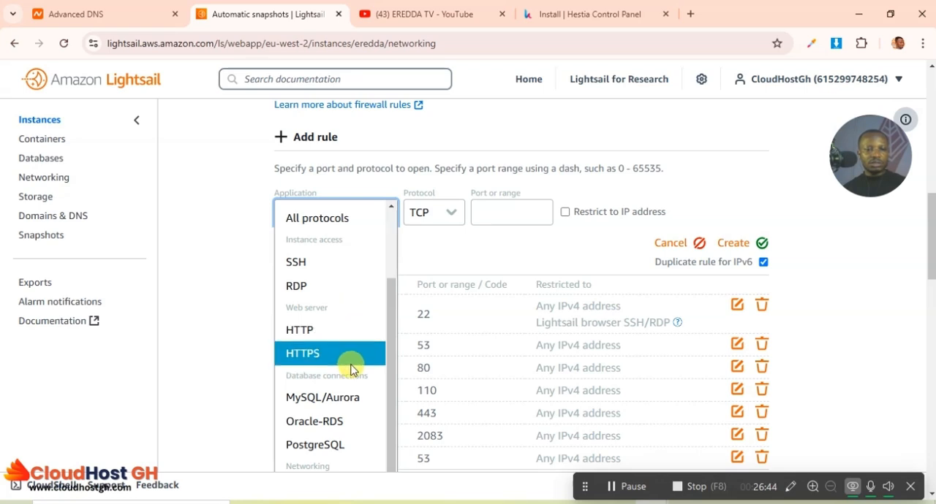
{"action": "left_click", "coordinate": [346, 449]}
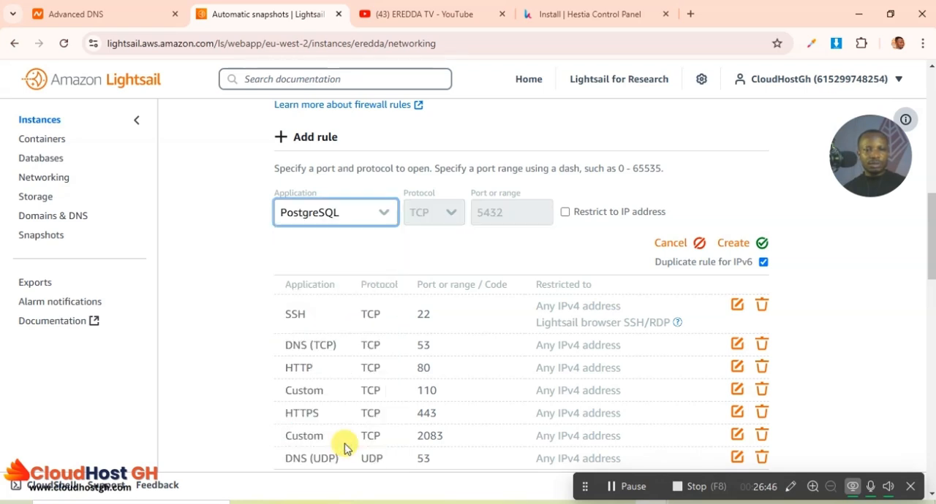
{"action": "left_click", "coordinate": [373, 215]}
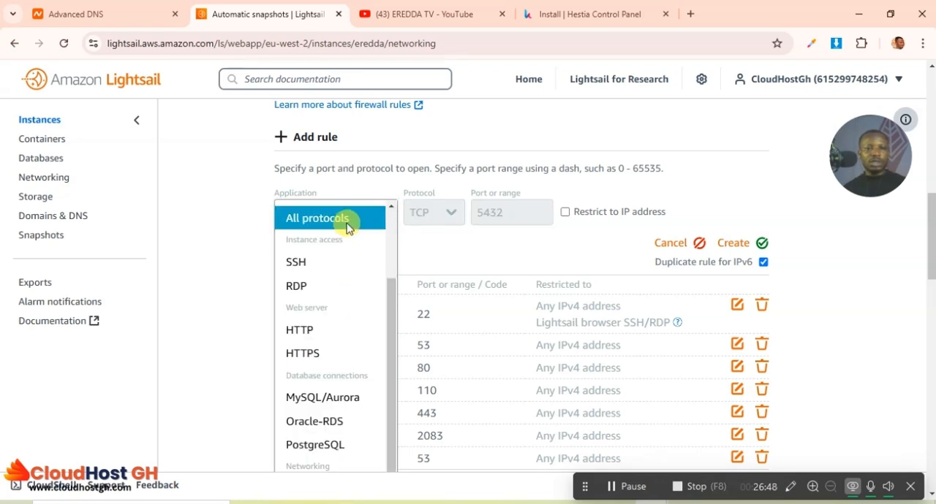
{"action": "scroll", "coordinate": [336, 271], "scroll_direction": "up", "scroll_amount": 2}
{"action": "left_click", "coordinate": [326, 211]}
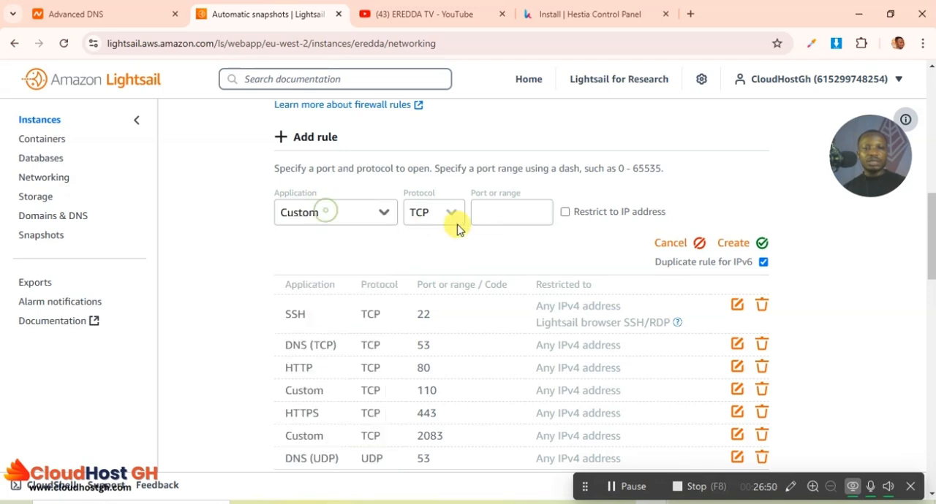
{"action": "left_click", "coordinate": [483, 212]}
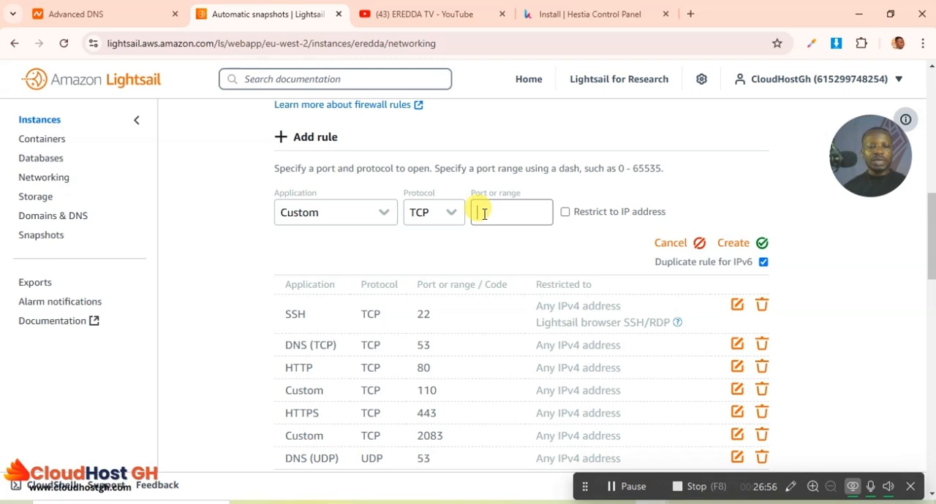
{"action": "type", "text": "995"}
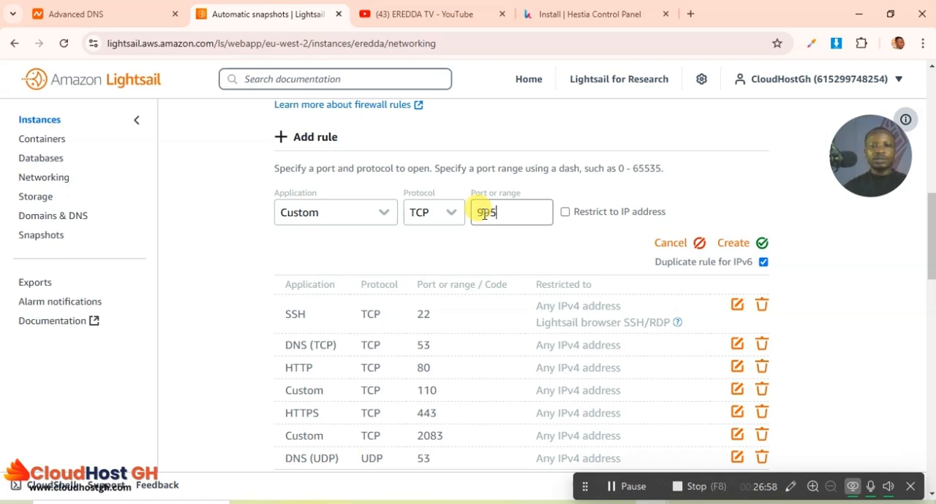
{"action": "left_click", "coordinate": [762, 243]}
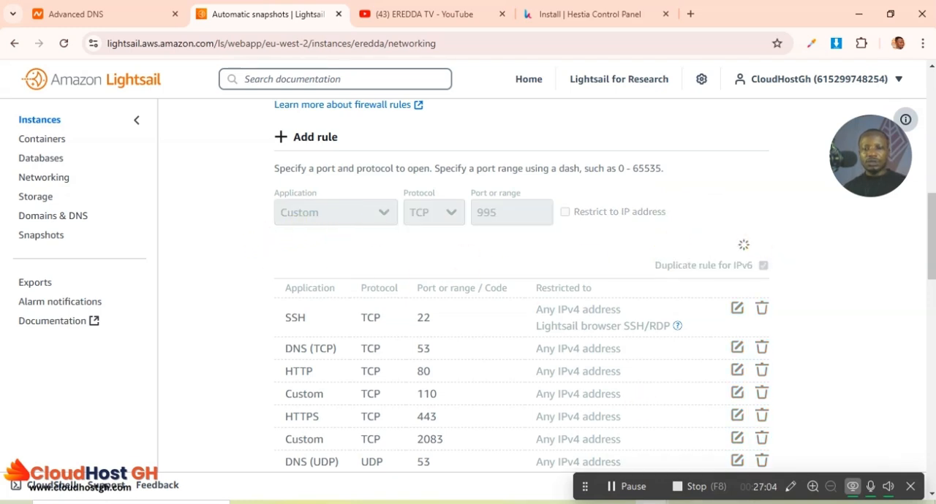
Check the Hestia installer's progress in the Lightsail SSH terminal window, then minimize that window
{"action": "left_click", "coordinate": [712, 463]}
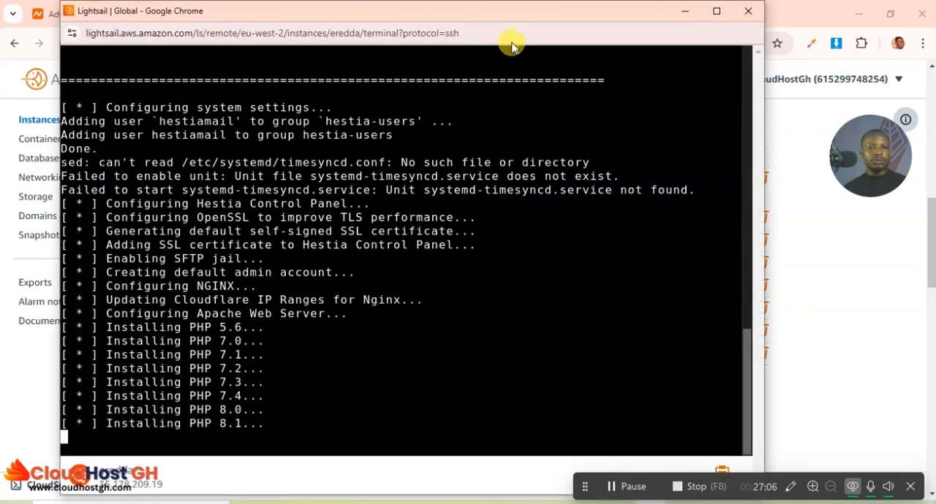
{"action": "left_click", "coordinate": [682, 13]}
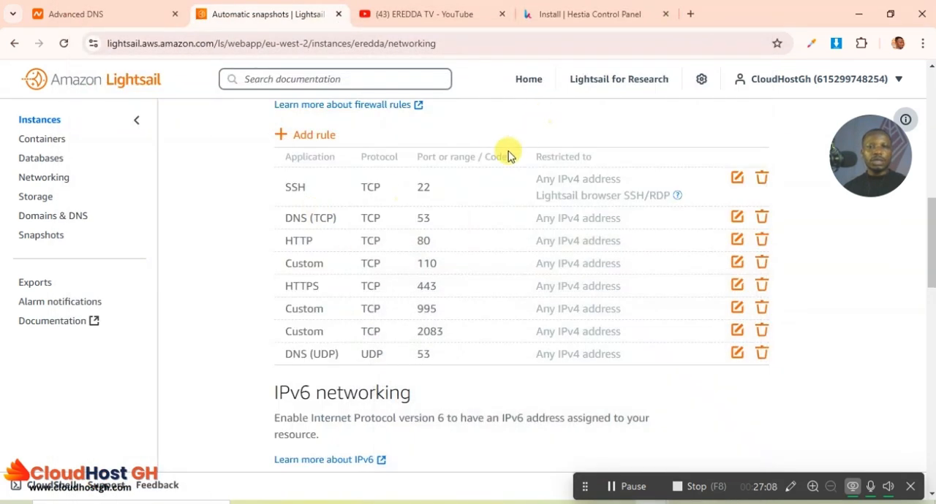
Create a custom TCP firewall rule for port 993, duplicated for IPv6
{"action": "left_click", "coordinate": [314, 134]}
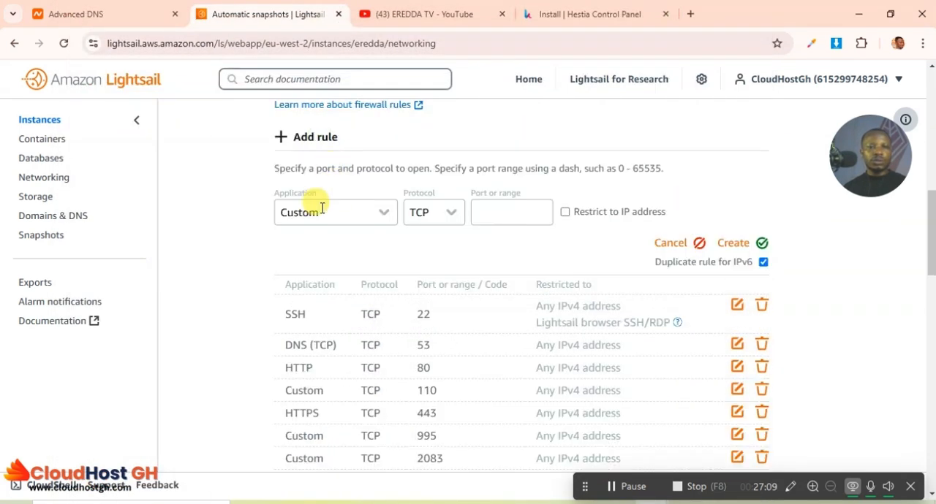
{"action": "left_click", "coordinate": [487, 209]}
{"action": "type", "text": "993"}
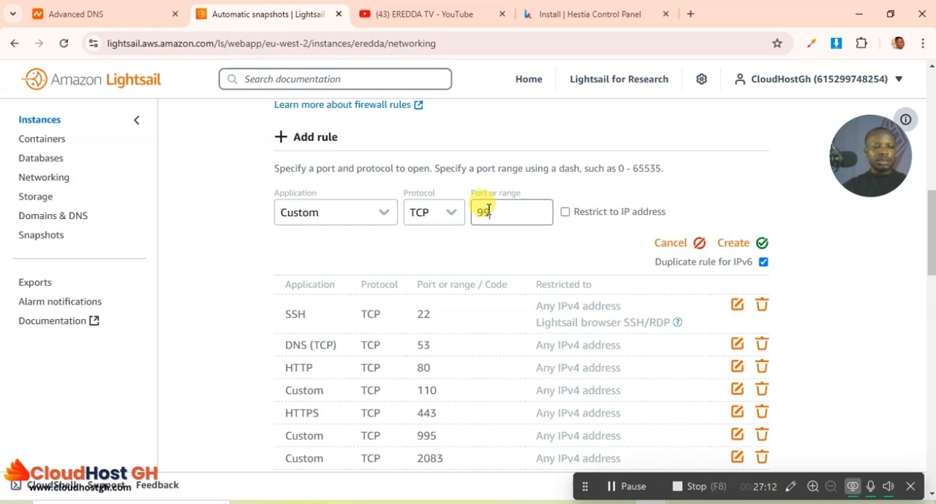
{"action": "left_click", "coordinate": [761, 242]}
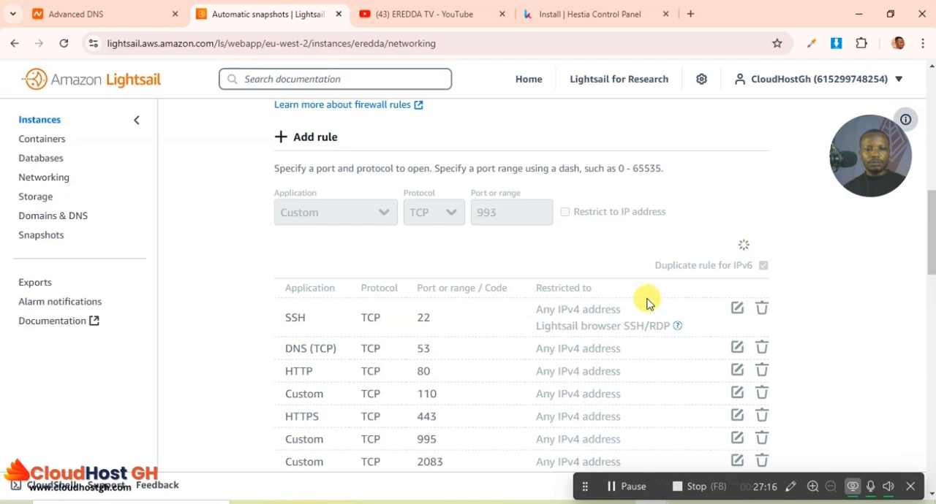
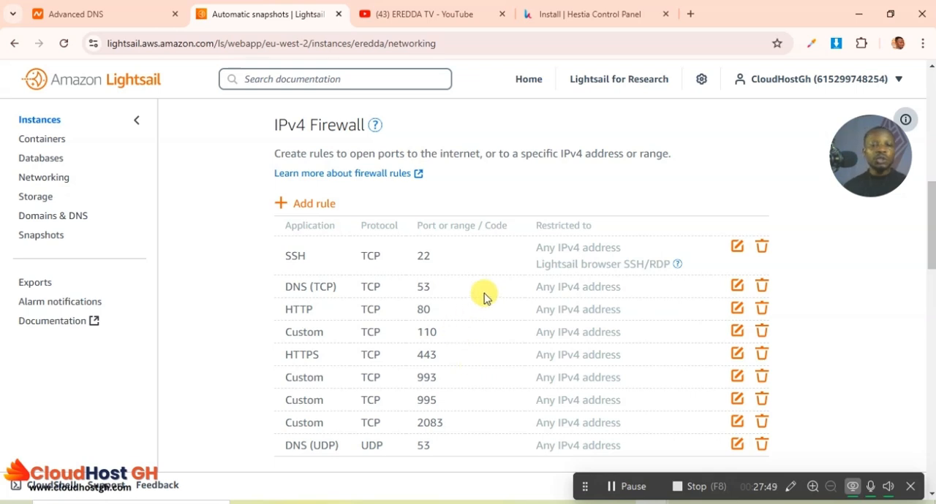
Review the IPv4 firewall rules, follow the Hestia installation to its end in the SSH terminal window, and close that window
{"action": "scroll", "coordinate": [483, 295], "scroll_direction": "down", "scroll_amount": 1}
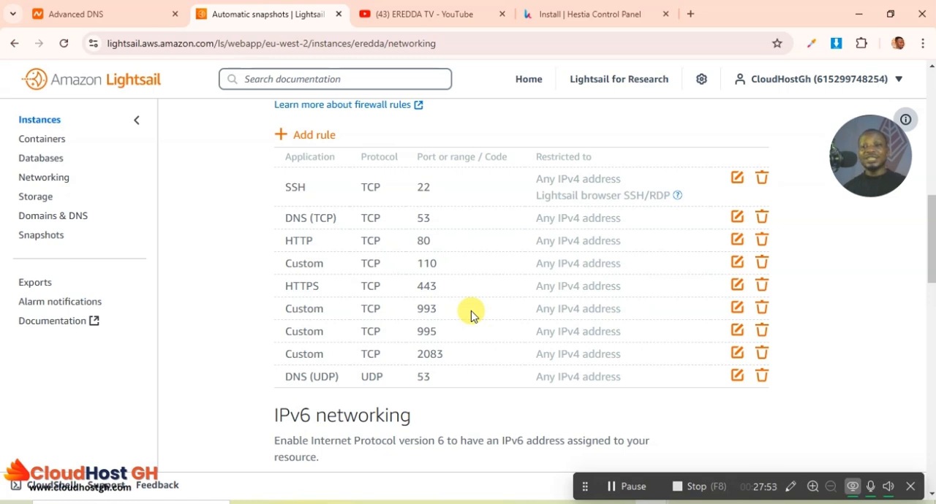
{"action": "scroll", "coordinate": [471, 314], "scroll_direction": "up", "scroll_amount": 6}
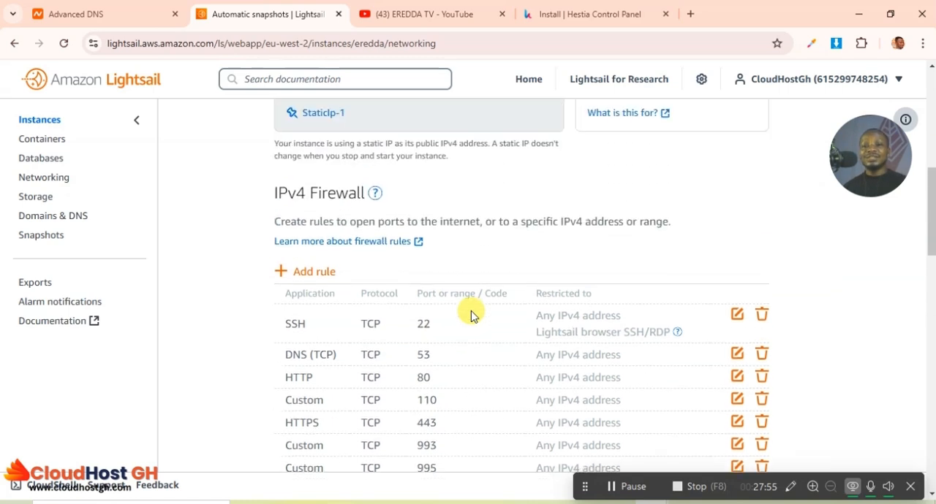
{"action": "scroll", "coordinate": [471, 316], "scroll_direction": "up", "scroll_amount": 1}
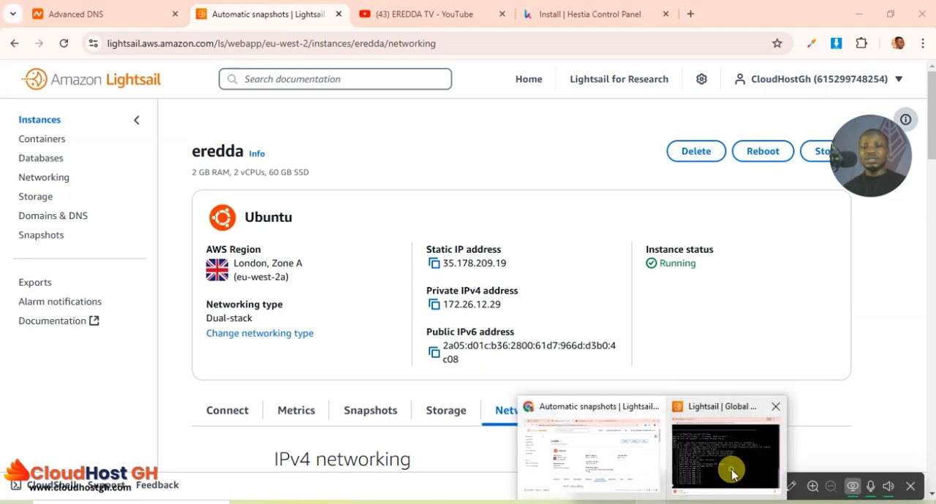
{"action": "left_click", "coordinate": [731, 469]}
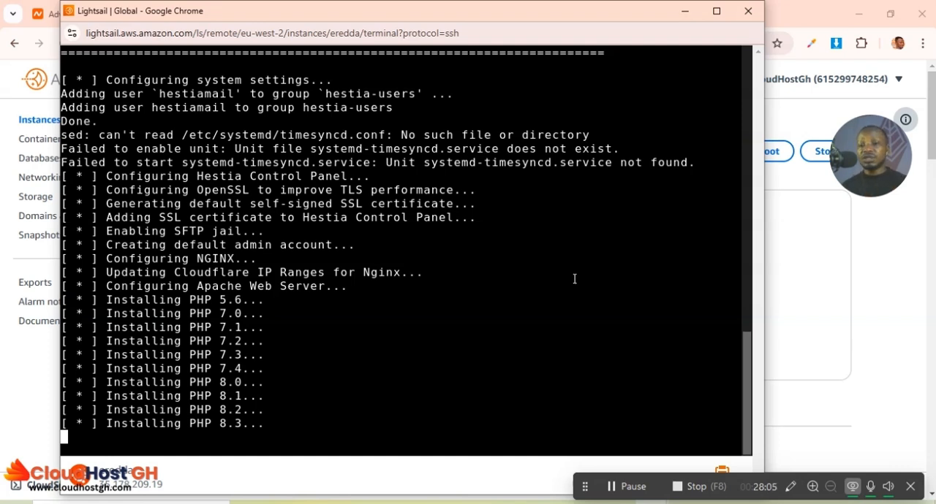
{"action": "left_click", "coordinate": [617, 424]}
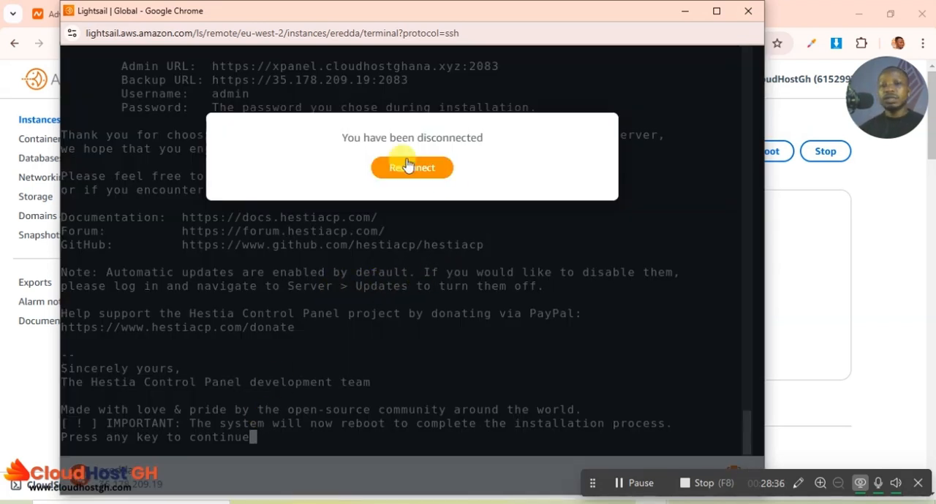
{"action": "left_click", "coordinate": [750, 13]}
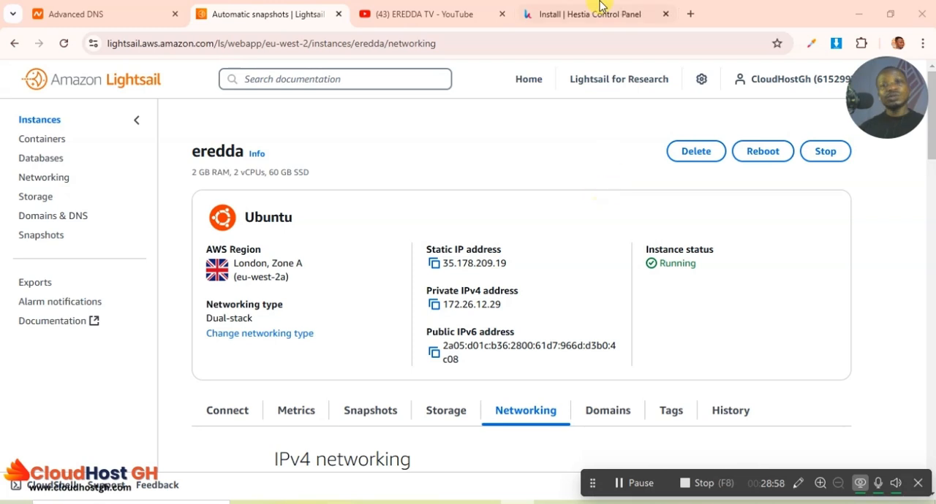
Copy the custom hostname xpanel.cloudhostghana.xyz from the configuration options on the Hestia install page, leaving the Language option unselected
{"action": "mouse_move", "coordinate": [599, 8]}
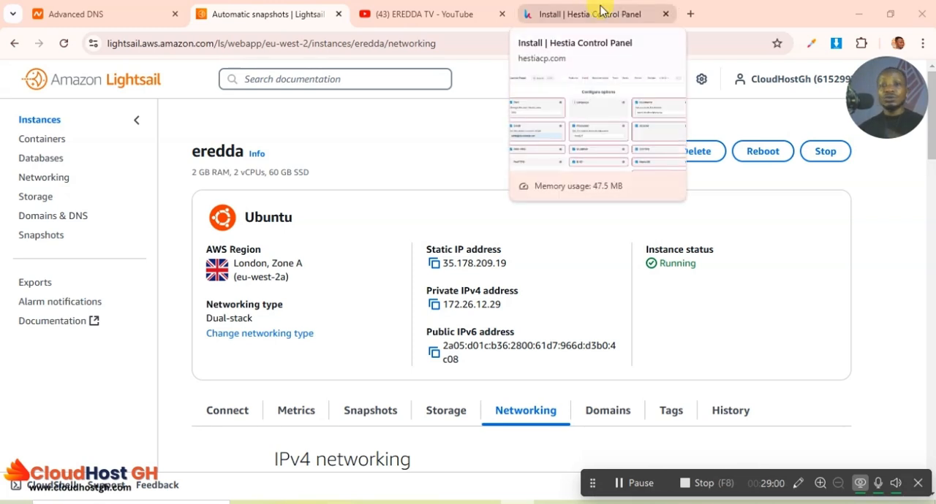
{"action": "left_click", "coordinate": [599, 8]}
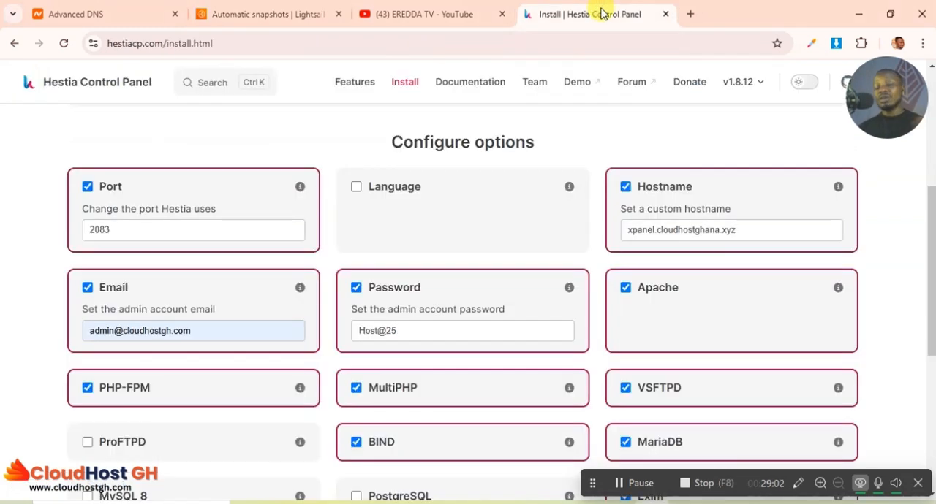
{"action": "double_click", "coordinate": [695, 229]}
{"action": "right_click", "coordinate": [694, 231]}
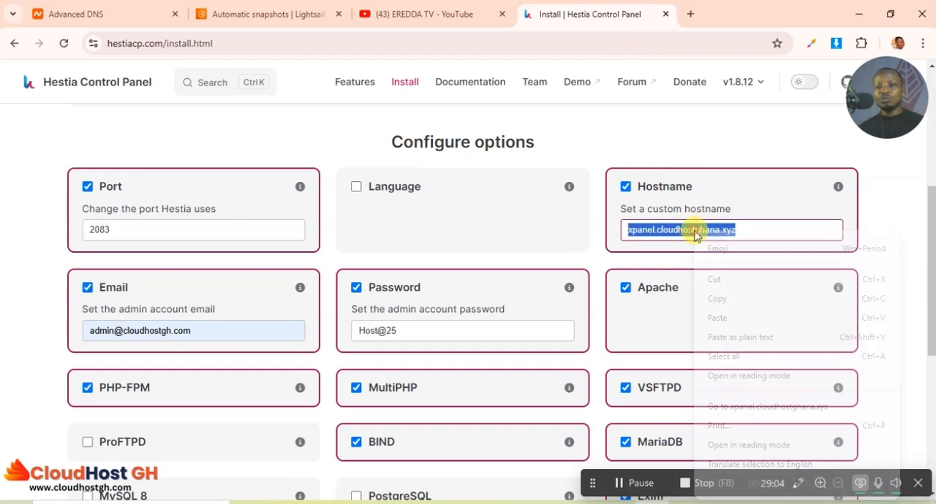
{"action": "left_click", "coordinate": [712, 300]}
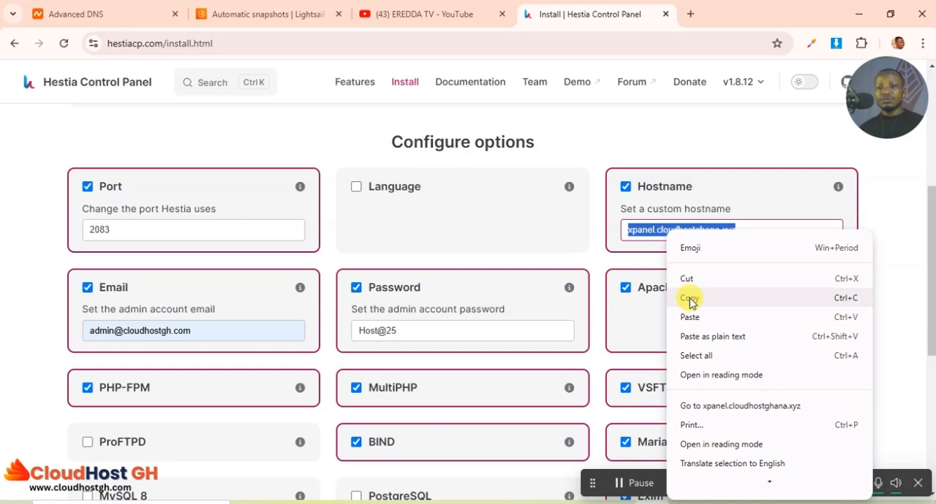
{"action": "left_click", "coordinate": [798, 297]}
{"action": "left_click", "coordinate": [539, 205]}
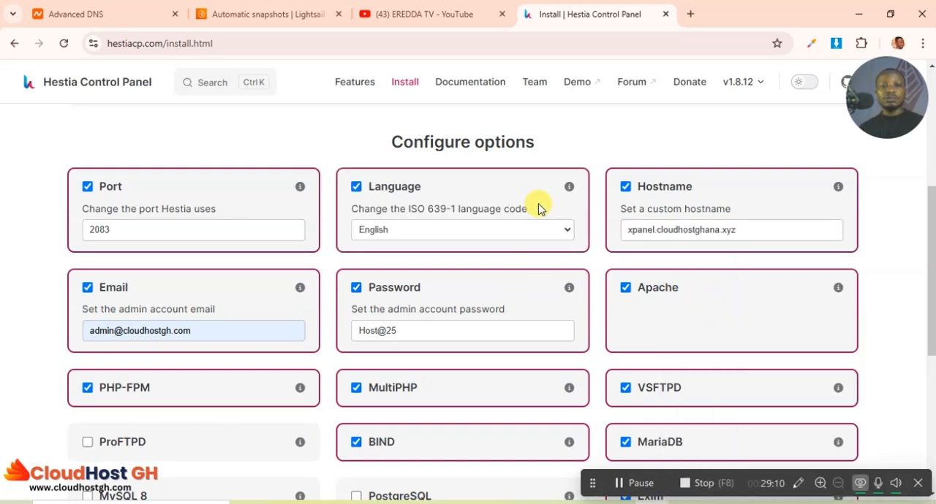
{"action": "left_click", "coordinate": [356, 187]}
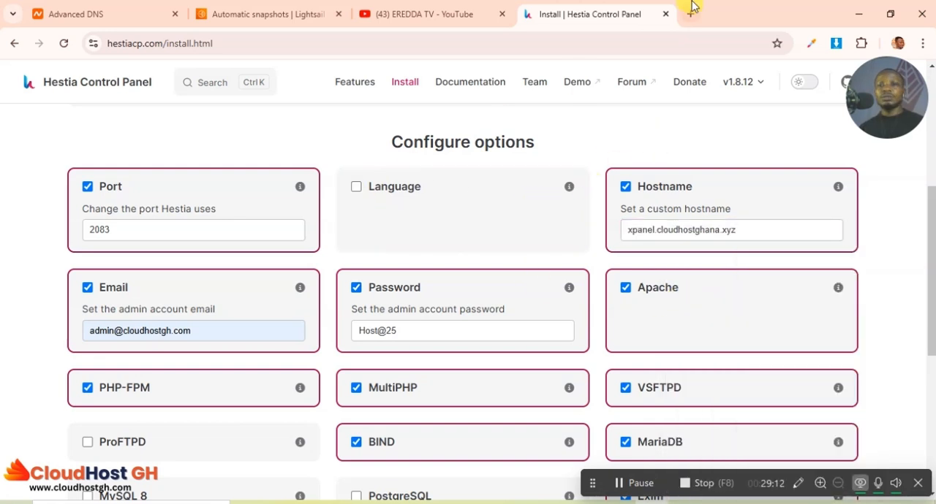
Open xpanel.cloudhostghana.xyz:2083 in a new browser tab and view the site's connection information
{"action": "left_click", "coordinate": [690, 14]}
{"action": "key", "text": "ctrl+v"}
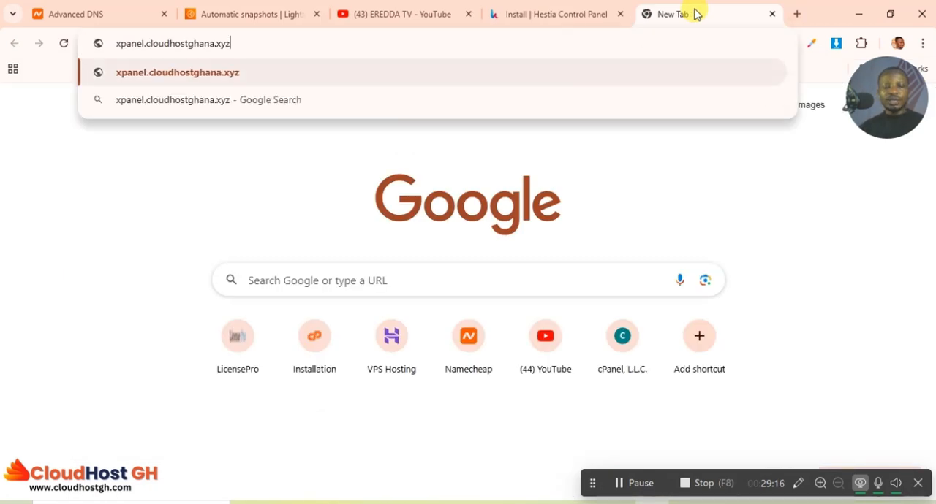
{"action": "type", "text": ":"}
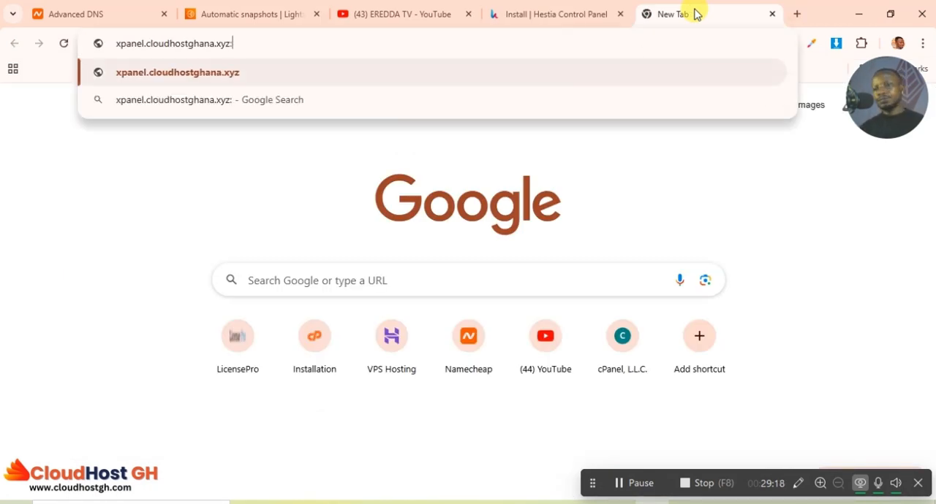
{"action": "type", "text": "20"}
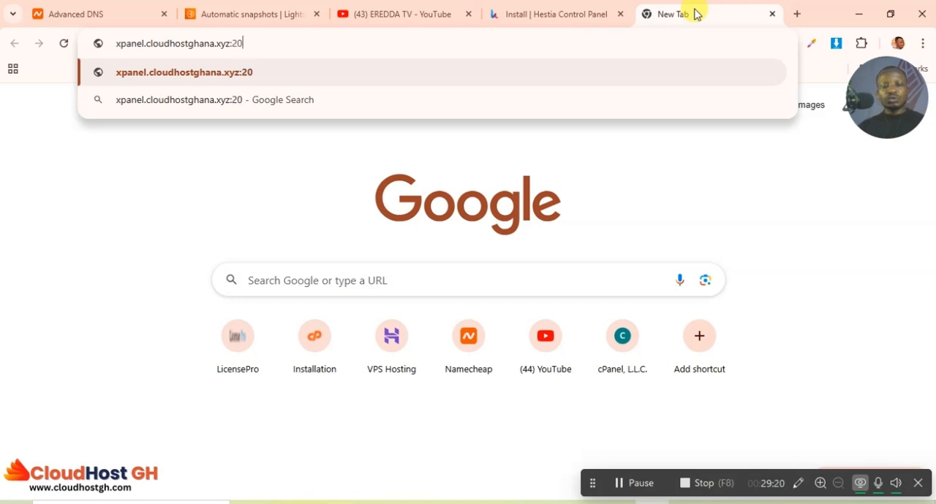
{"action": "type", "text": "83"}
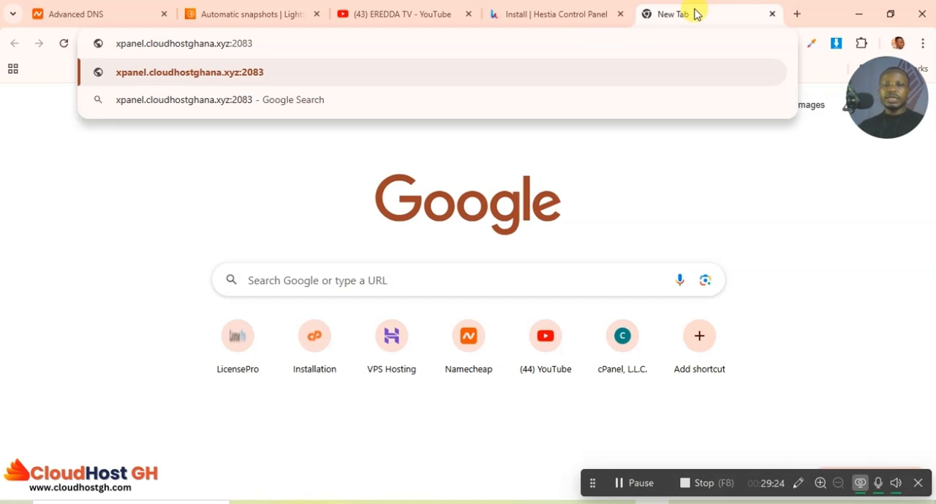
{"action": "key", "text": "Return"}
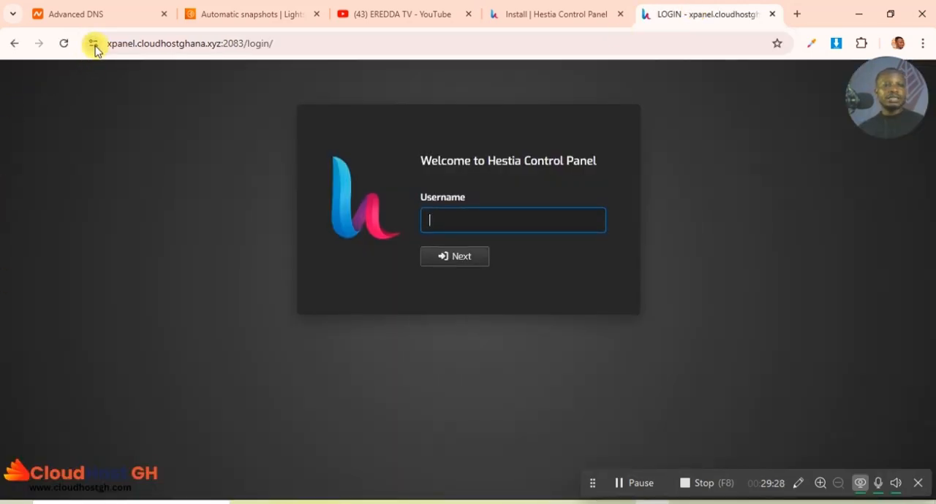
{"action": "left_click", "coordinate": [93, 44]}
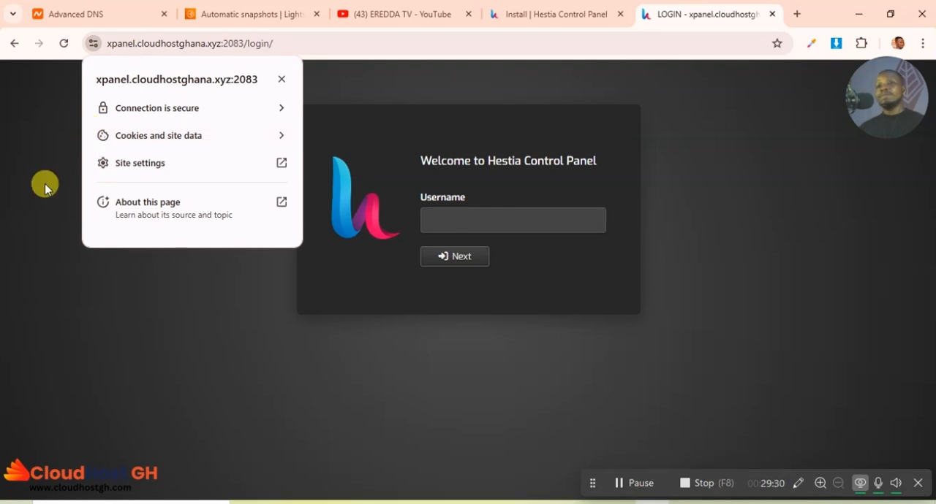
Copy the instance's static IP address from Lightsail and open 35.178.209.19:2083 in a new browser tab
{"action": "left_click", "coordinate": [530, 8]}
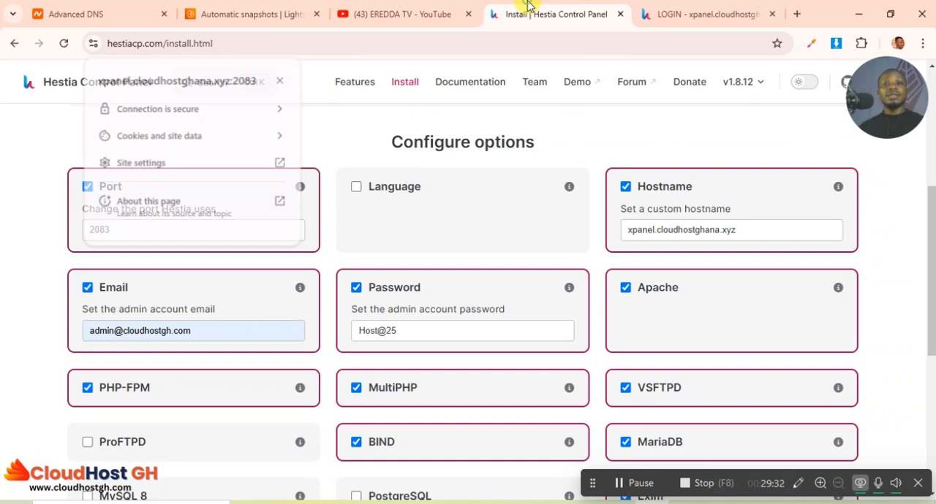
{"action": "left_click", "coordinate": [257, 14]}
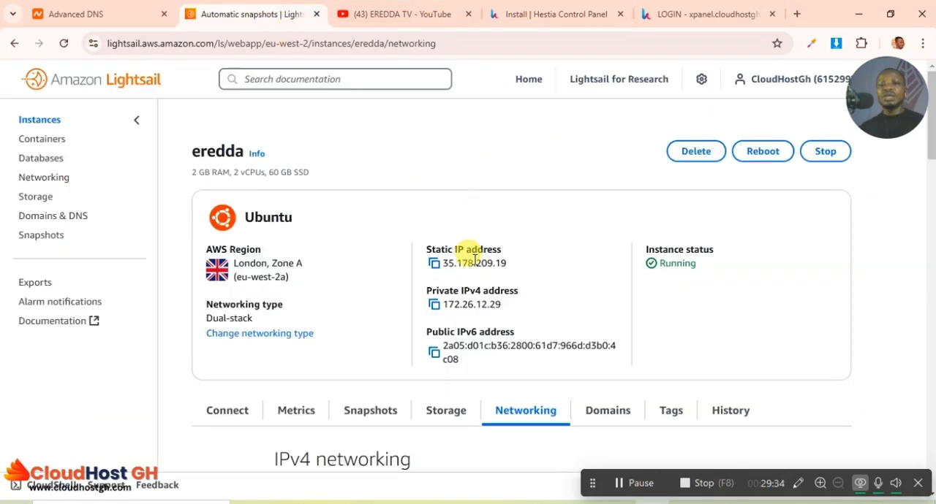
{"action": "left_click", "coordinate": [434, 265]}
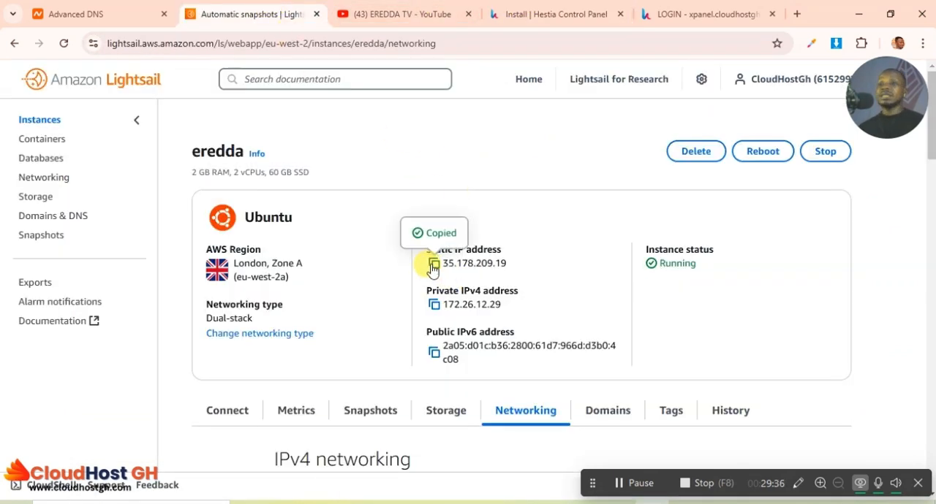
{"action": "left_click", "coordinate": [796, 14]}
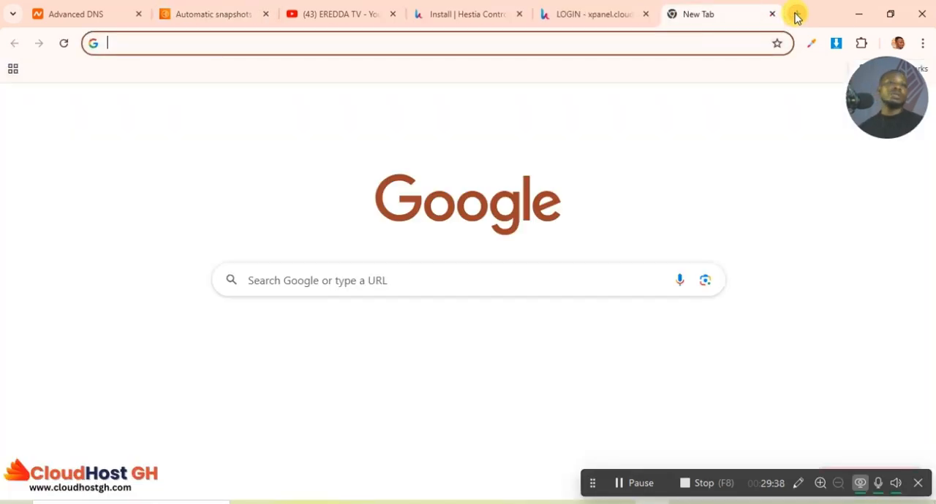
{"action": "key", "text": "ctrl+v"}
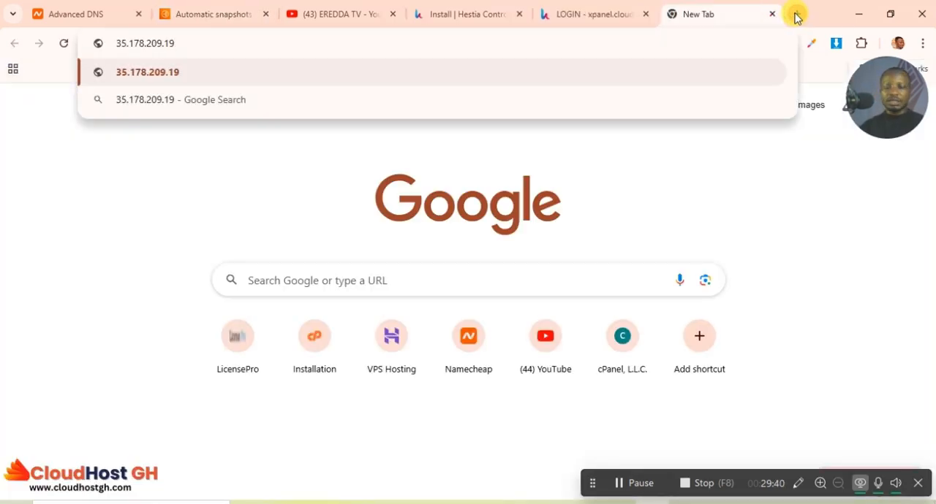
{"action": "type", "text": ":"}
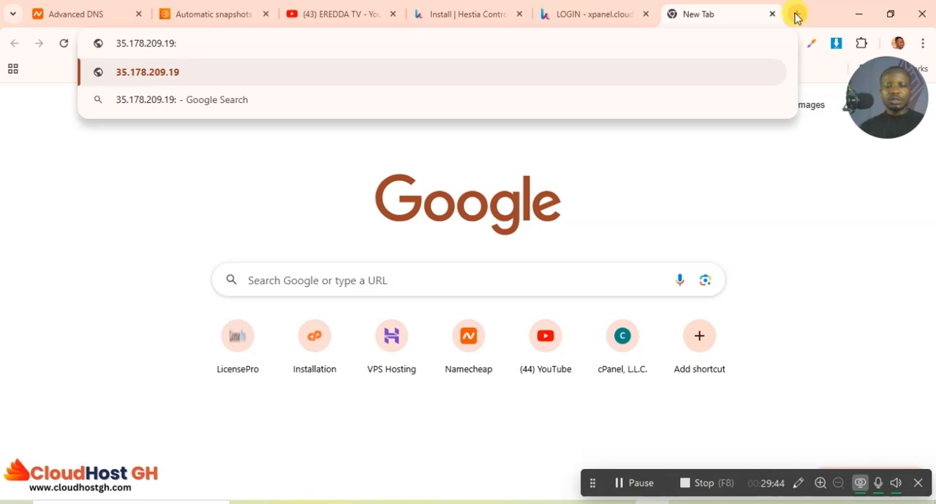
{"action": "type", "text": "2"}
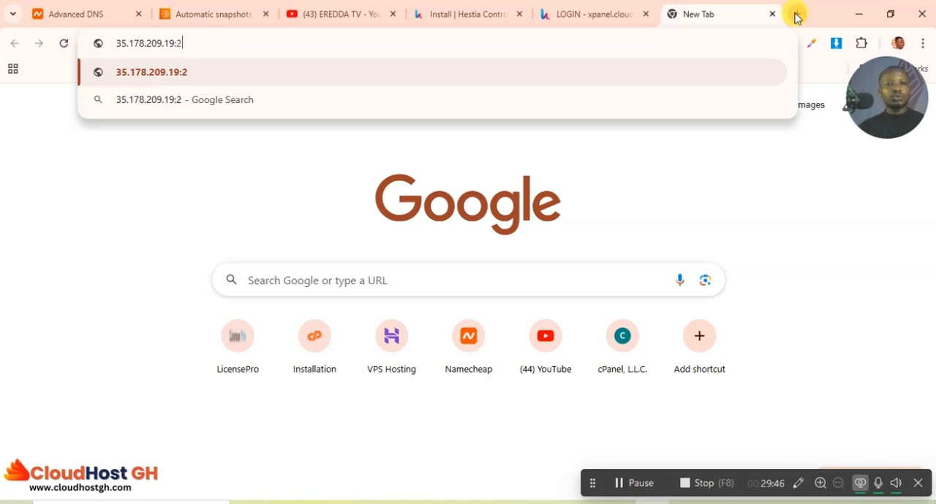
{"action": "type", "text": "083"}
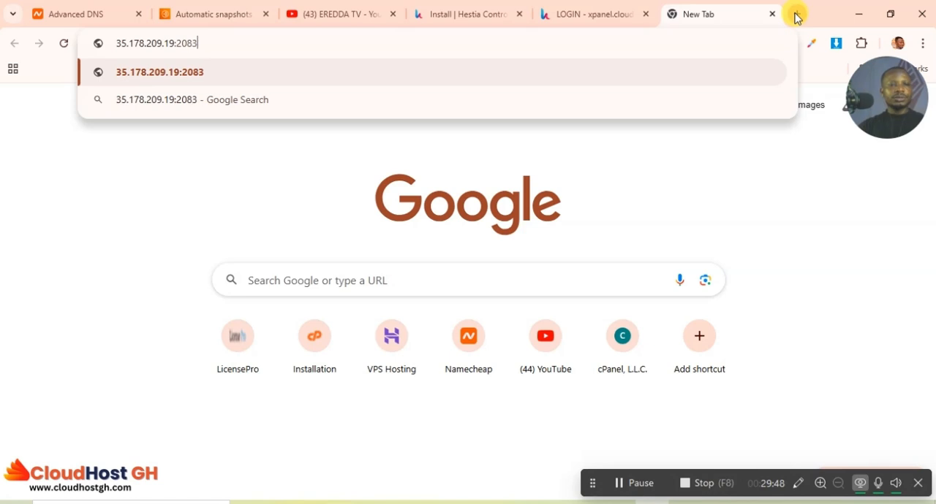
{"action": "key", "text": "Return"}
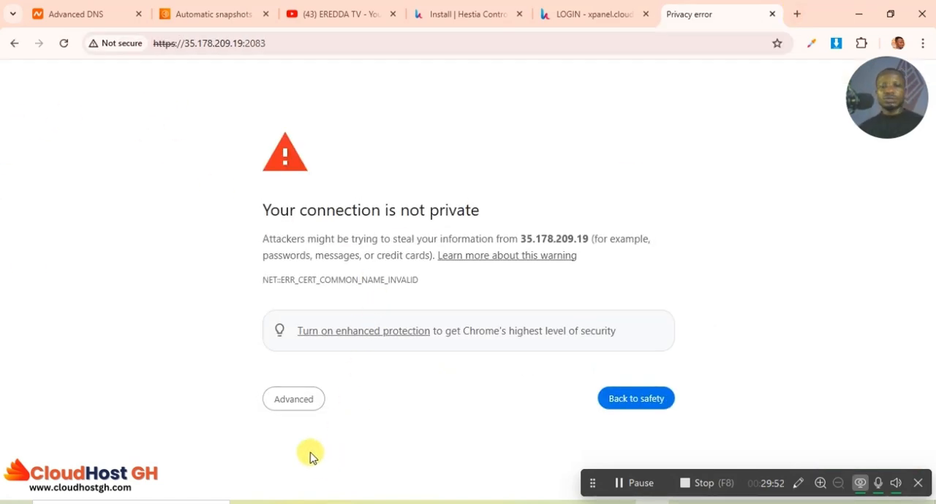
Proceed past the privacy warning to the IP-based Hestia login page, then close that tab and return to the hostname login page
{"action": "left_click", "coordinate": [292, 400]}
{"action": "scroll", "coordinate": [358, 431], "scroll_direction": "down", "scroll_amount": 1}
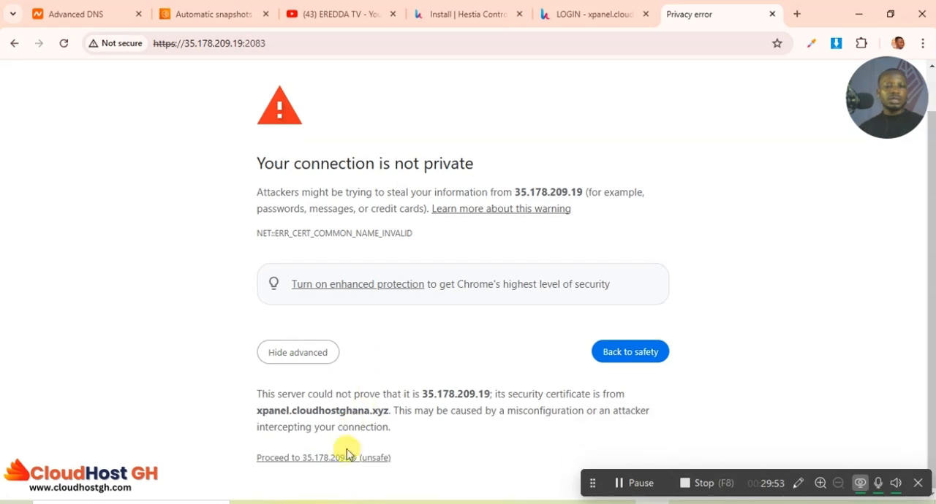
{"action": "left_click", "coordinate": [310, 463]}
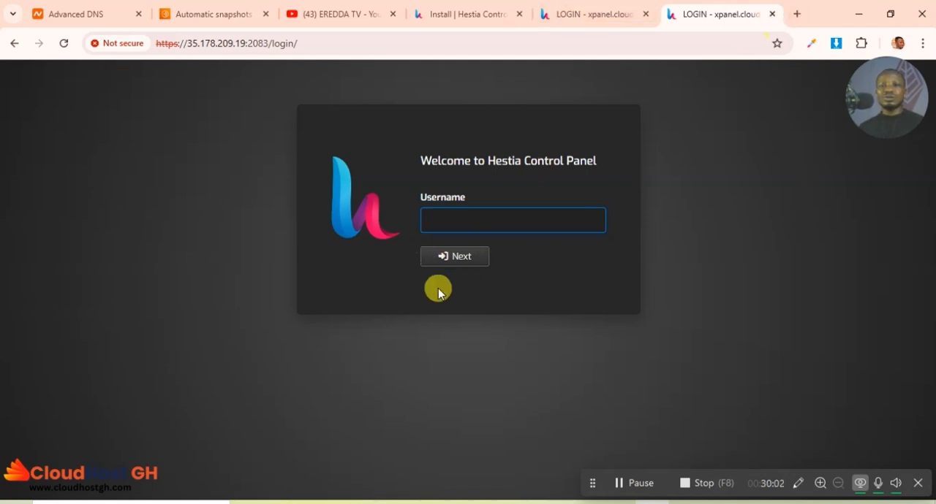
{"action": "left_click", "coordinate": [772, 14]}
{"action": "left_click", "coordinate": [688, 11]}
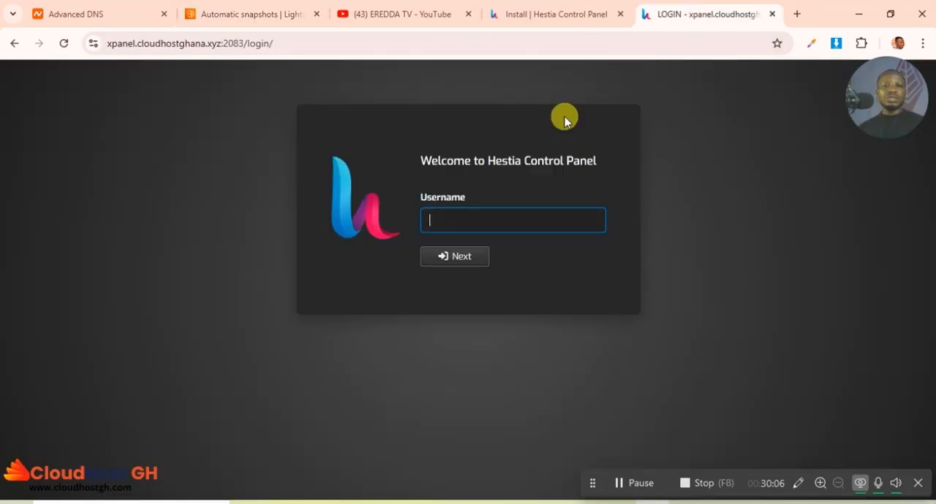
Enter the username admin on the Hestia login page and continue to the password prompt
{"action": "left_click", "coordinate": [454, 215]}
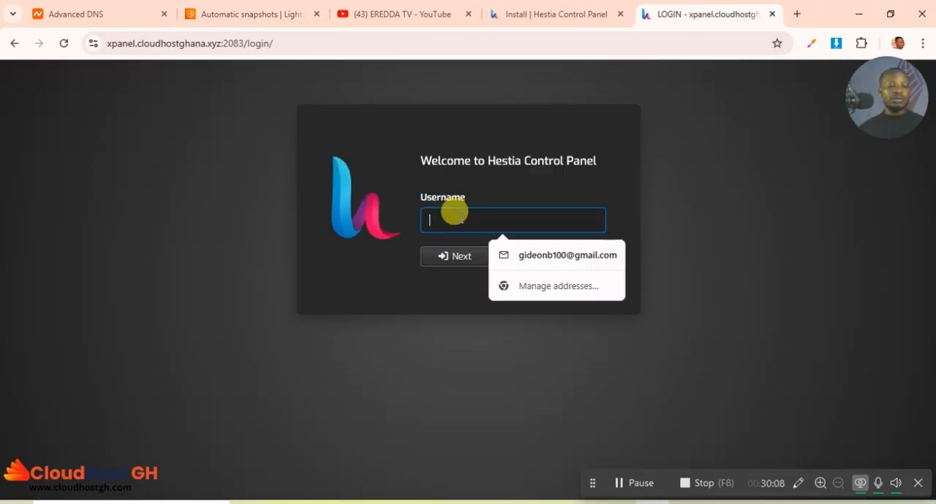
{"action": "type", "text": "ad"}
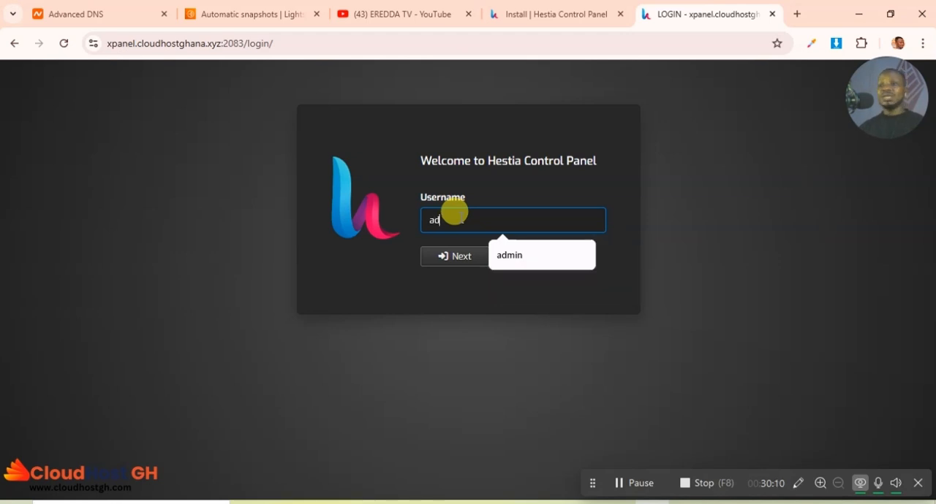
{"action": "left_click", "coordinate": [509, 256]}
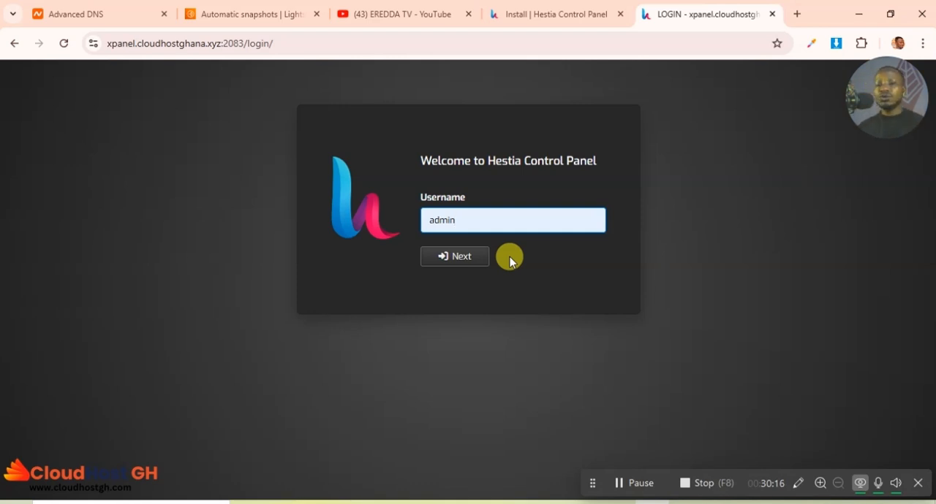
{"action": "left_click", "coordinate": [459, 262]}
{"action": "left_click", "coordinate": [458, 262]}
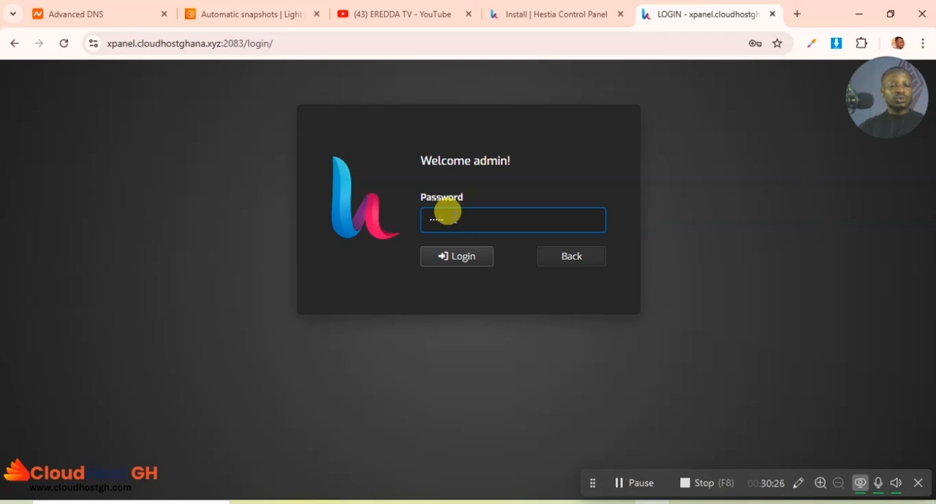
Check the admin password on the Hestia install page, then enter the account password and log in to the control panel
{"action": "left_click", "coordinate": [569, 12]}
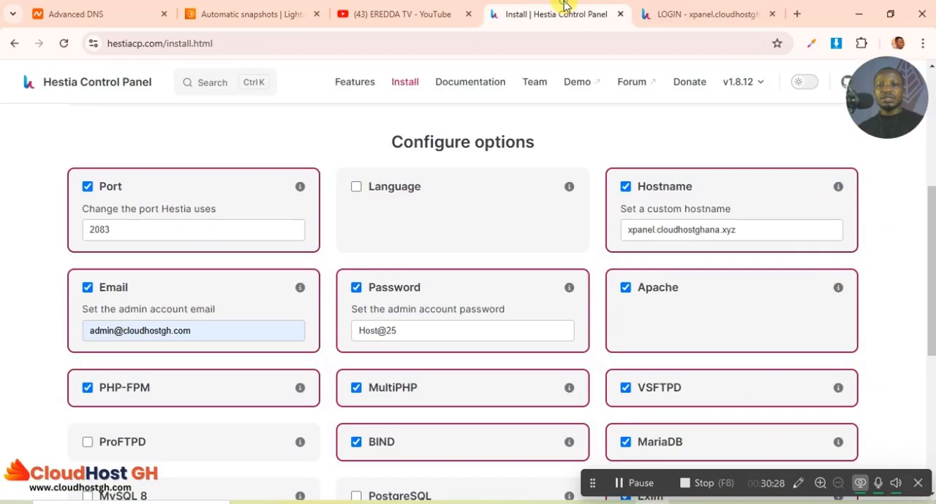
{"action": "mouse_move", "coordinate": [569, 188]}
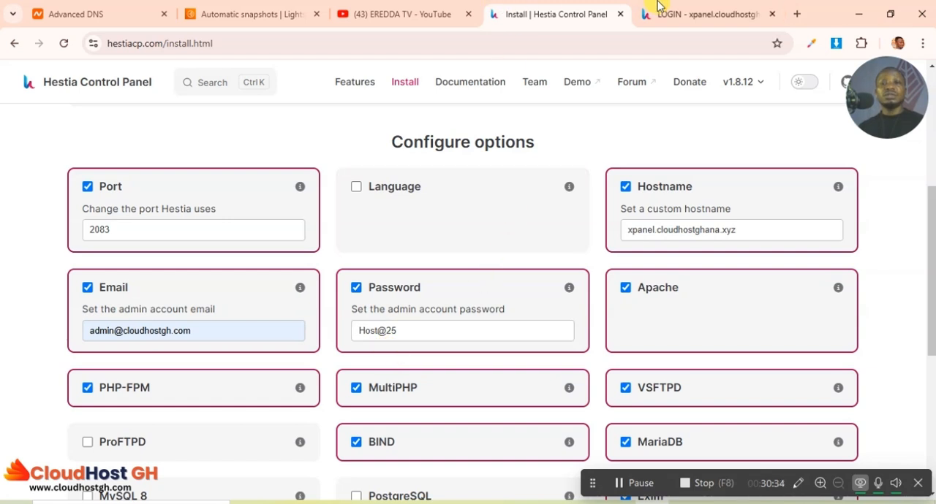
{"action": "left_click", "coordinate": [702, 14]}
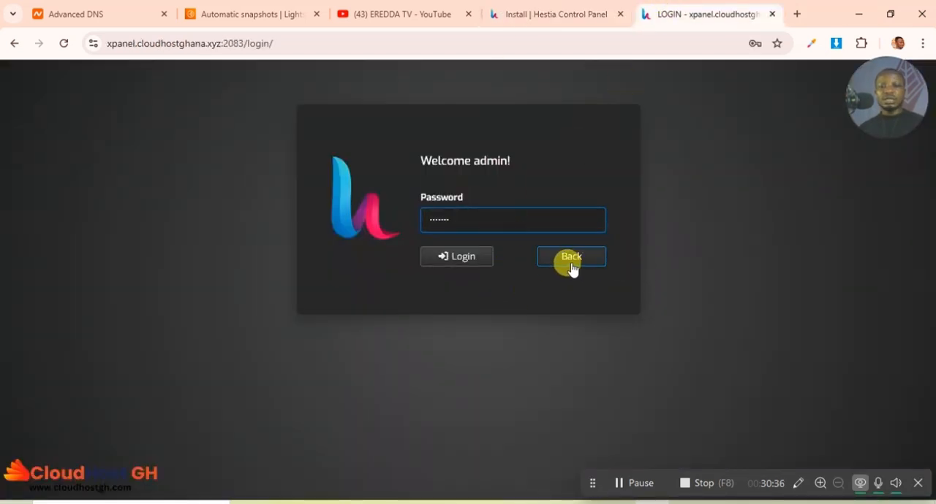
{"action": "left_click", "coordinate": [472, 265]}
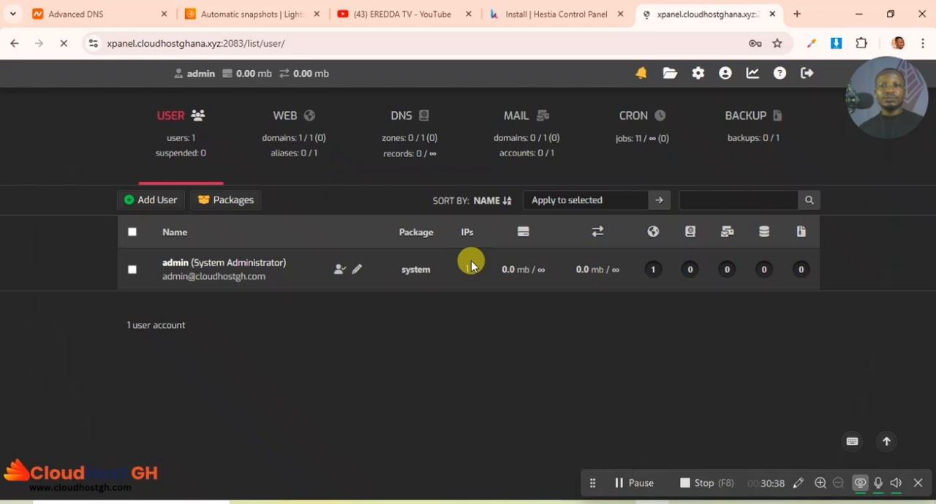
{"action": "left_click", "coordinate": [770, 77]}
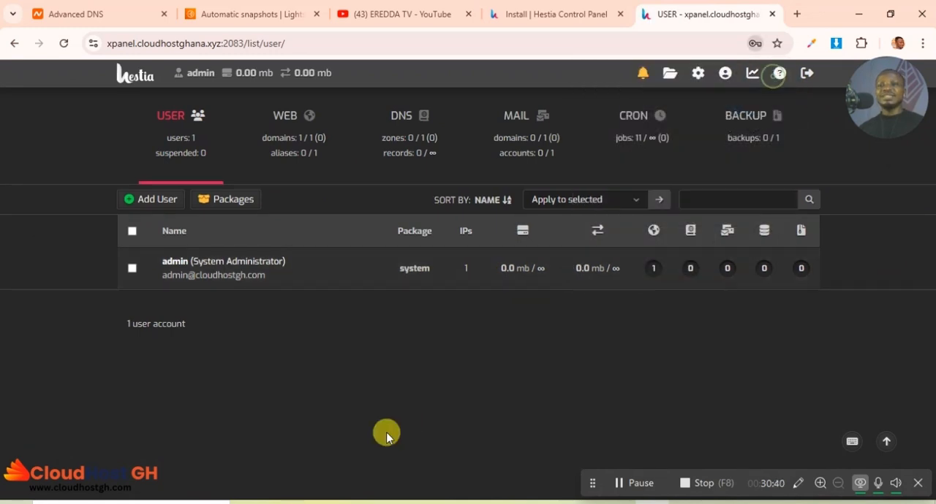